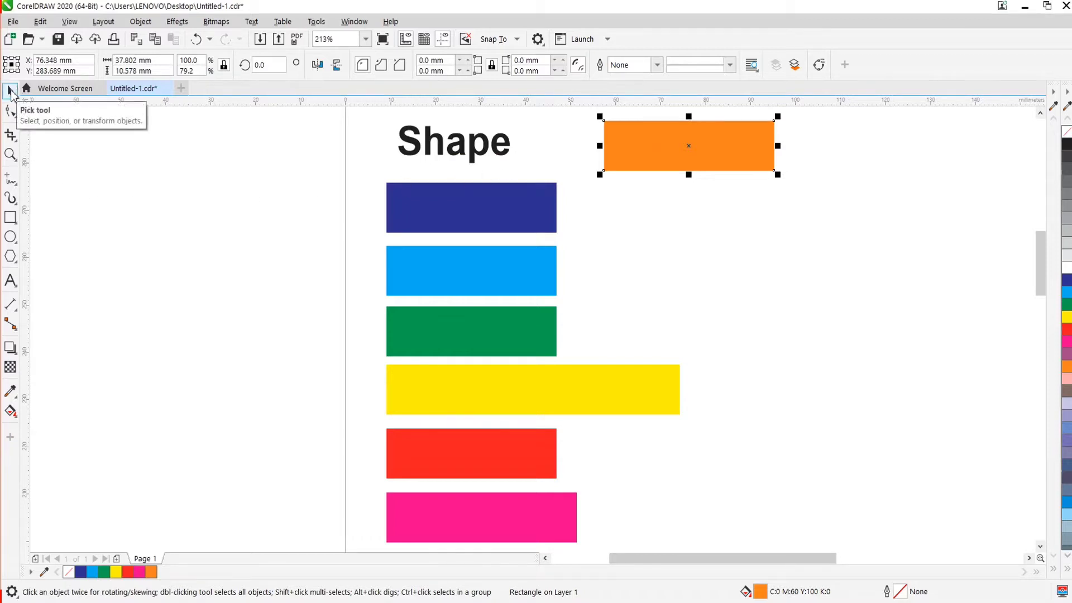
# Move the dark blue and light blue rectangles aside to uncover the Smooth and Smear labels.
pyautogui.click(13, 95)
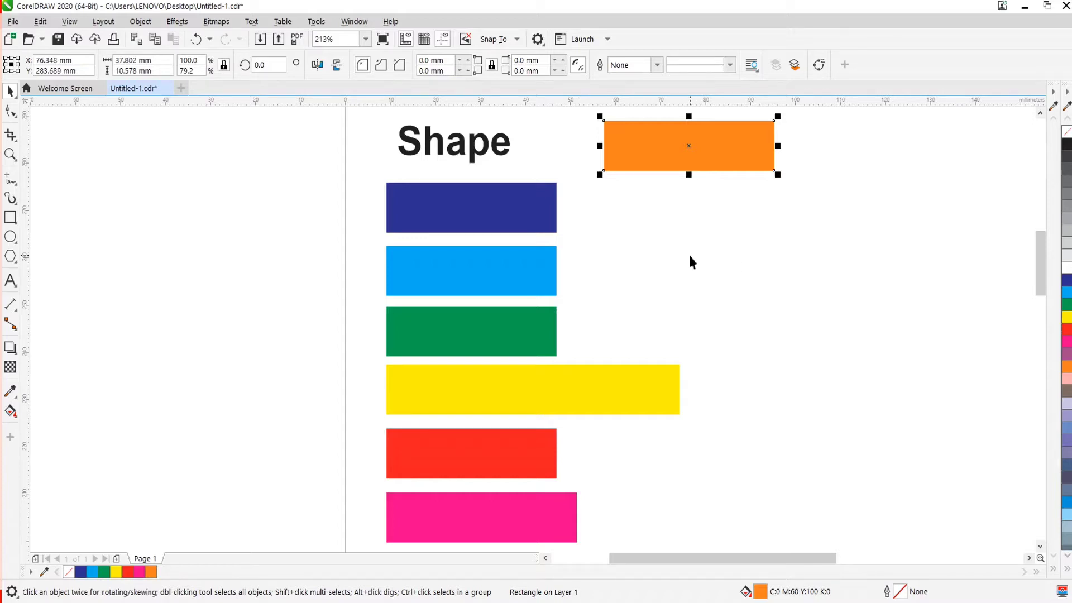
pyautogui.click(612, 235)
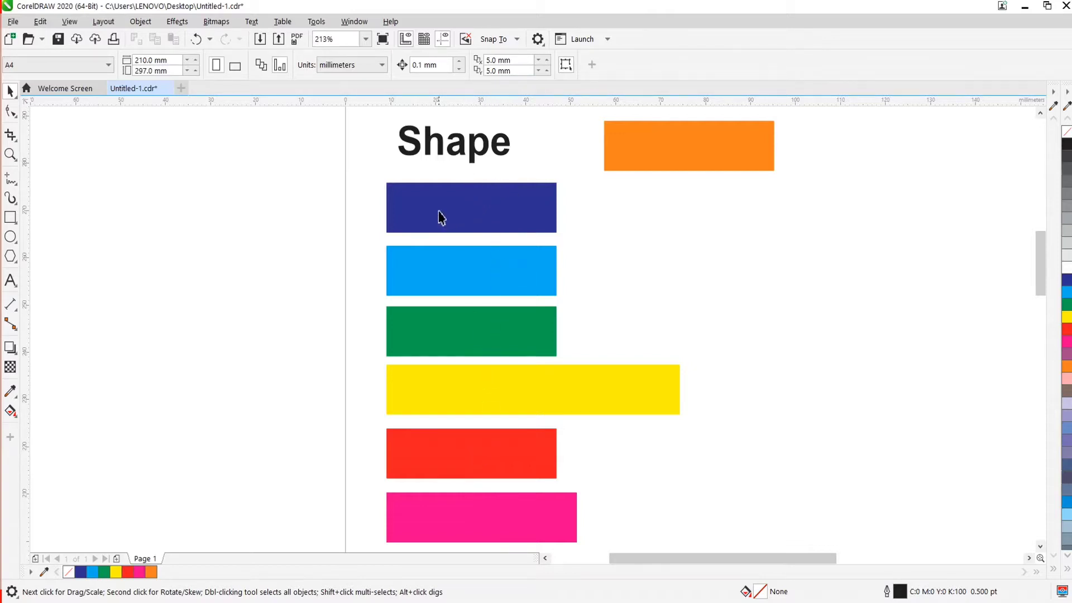
pyautogui.moveTo(441, 212); pyautogui.dragTo(675, 211)
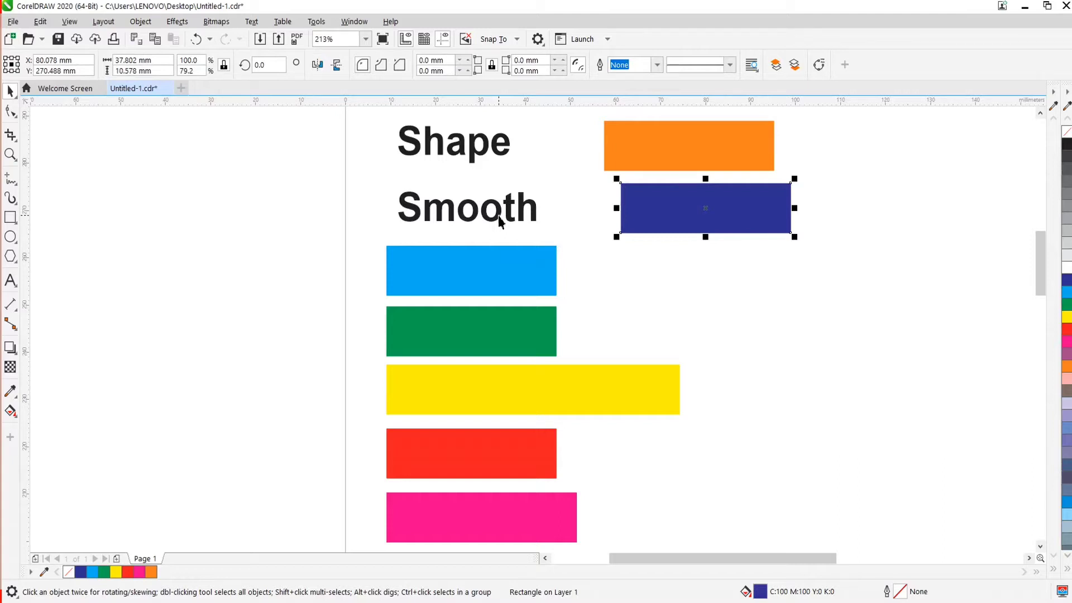
pyautogui.moveTo(490, 266); pyautogui.dragTo(709, 266)
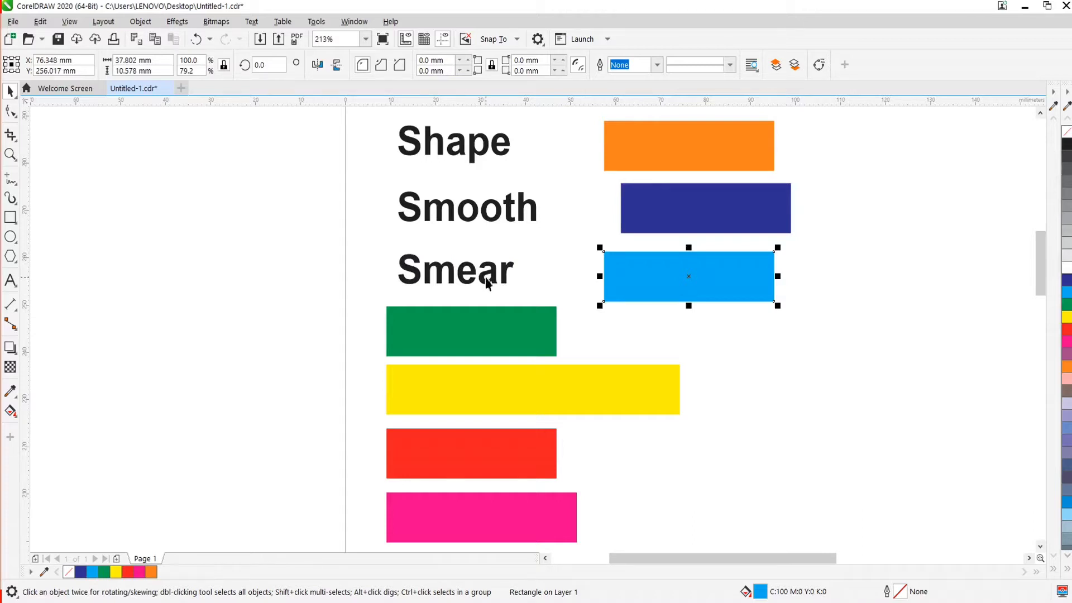
# Move the green rectangle aside to uncover the Twirl label.
pyautogui.moveTo(467, 324)
pyautogui.mouseDown()
pyautogui.moveTo(523, 331)
pyautogui.moveTo(460, 322)
pyautogui.mouseUp()
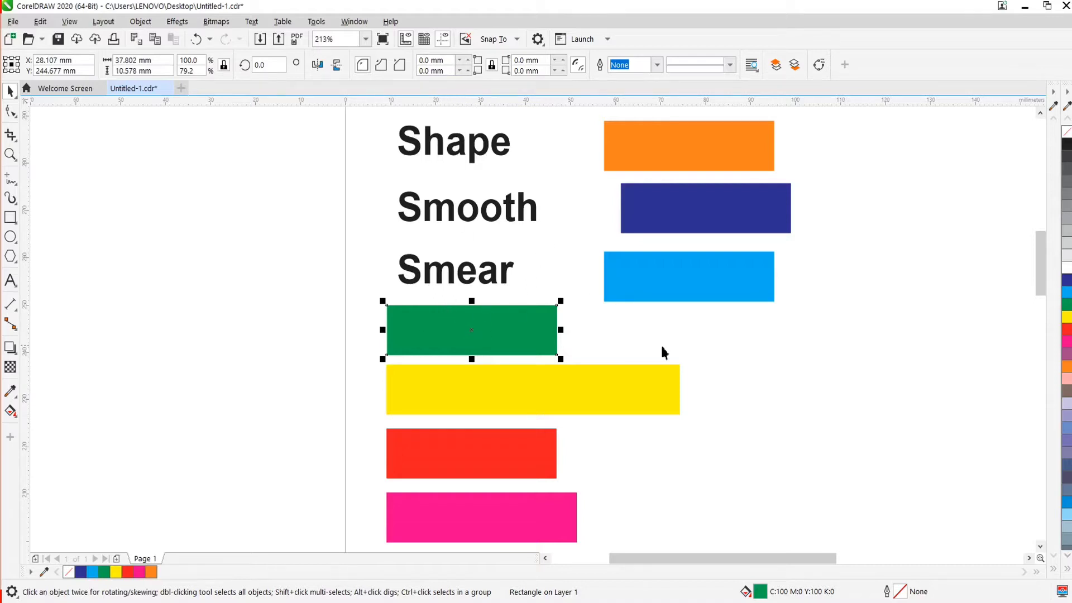
pyautogui.rightClick(762, 344)
pyautogui.click(704, 357)
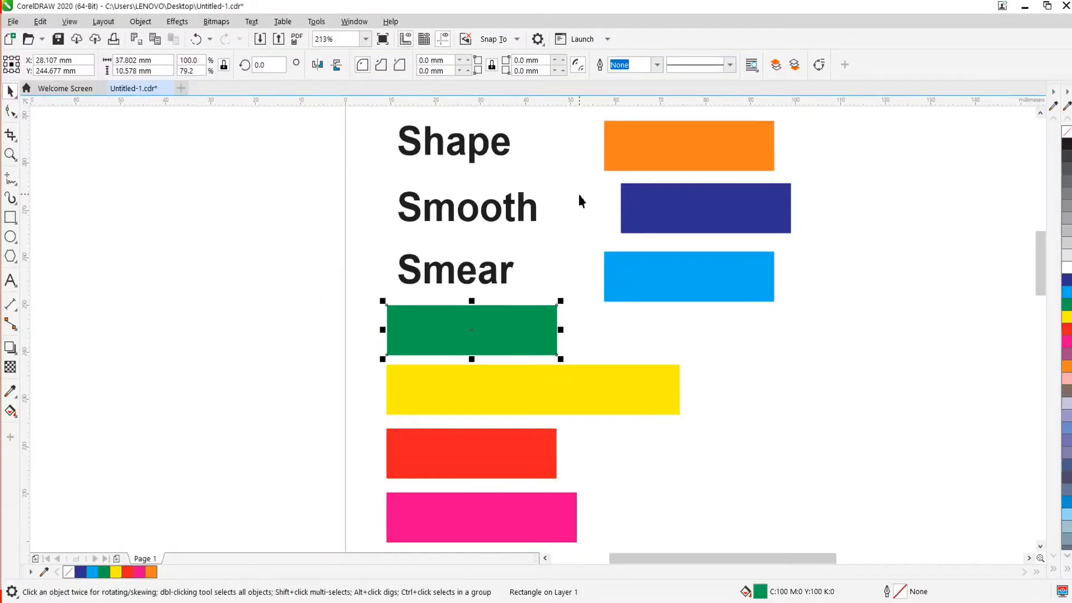
pyautogui.click(603, 132)
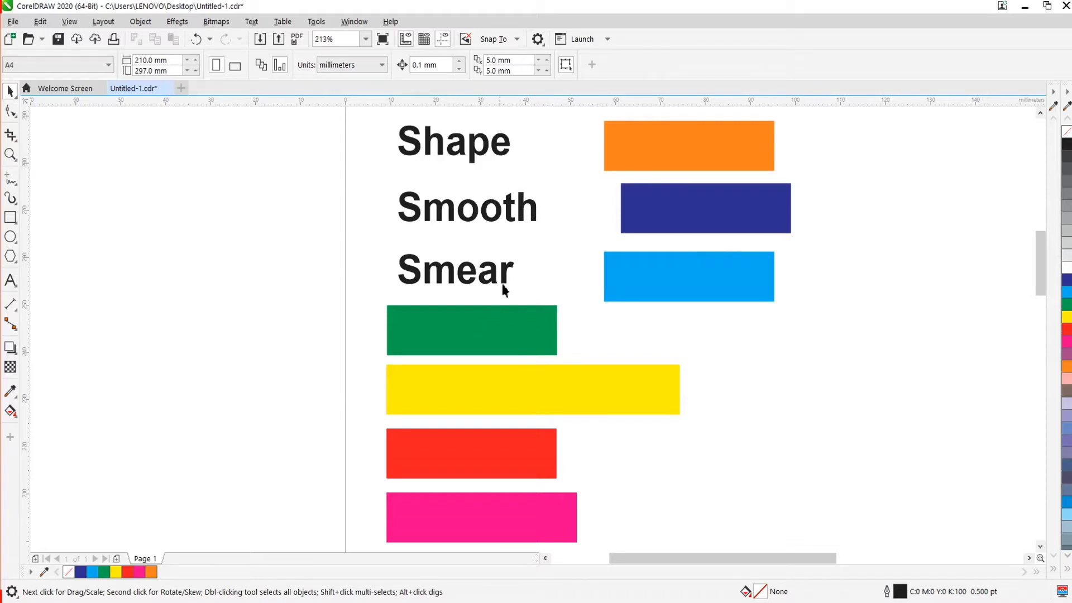
pyautogui.moveTo(476, 338)
pyautogui.mouseDown()
pyautogui.moveTo(629, 354)
pyautogui.moveTo(702, 343)
pyautogui.mouseUp()
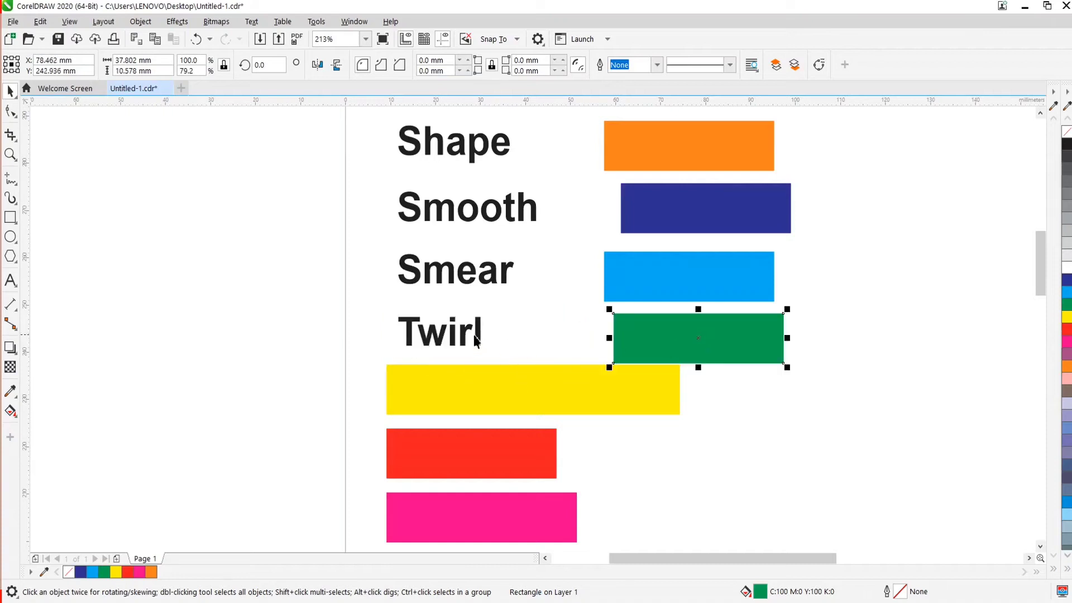
# Move the yellow, red and pink rectangles aside to uncover the Attract & Repel, Smudge and Roughen labels.
pyautogui.moveTo(476, 388); pyautogui.dragTo(800, 400)
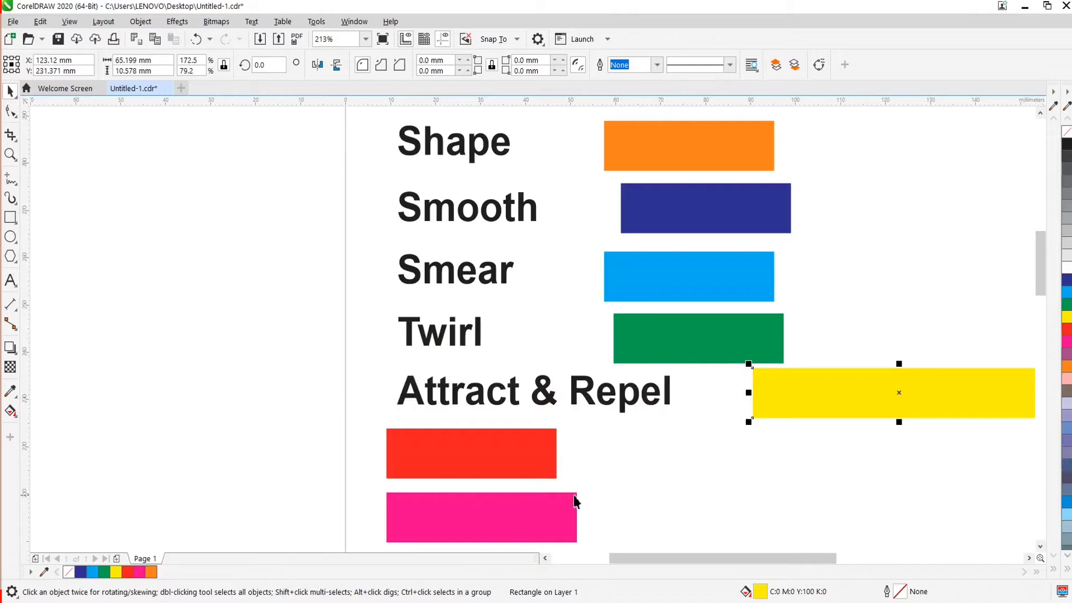
pyautogui.moveTo(498, 441)
pyautogui.mouseDown()
pyautogui.moveTo(646, 450)
pyautogui.moveTo(715, 441)
pyautogui.moveTo(686, 438)
pyautogui.mouseUp()
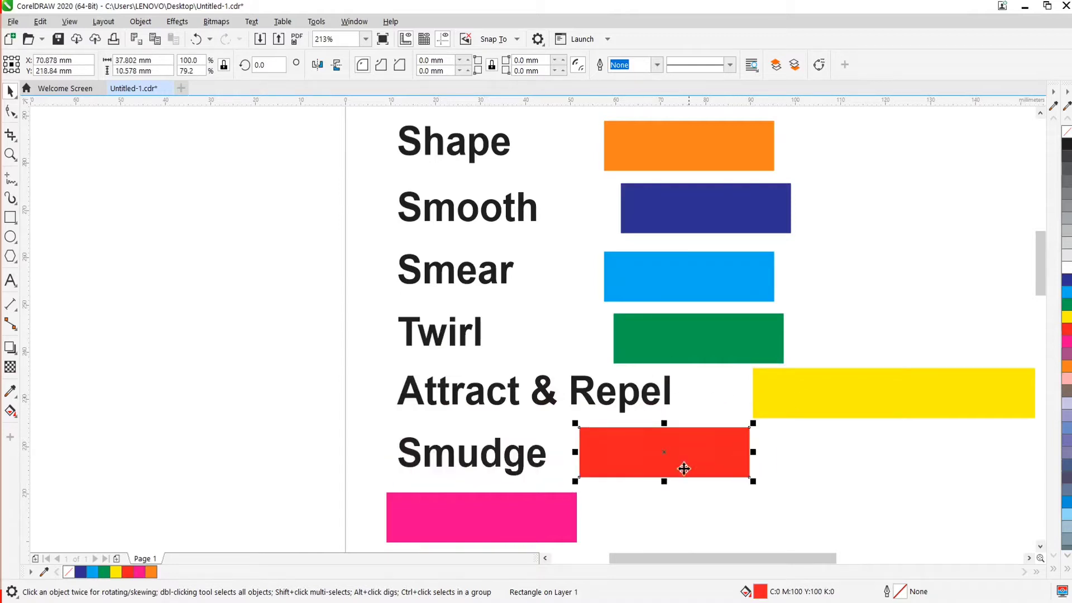
pyautogui.moveTo(445, 511); pyautogui.dragTo(633, 505)
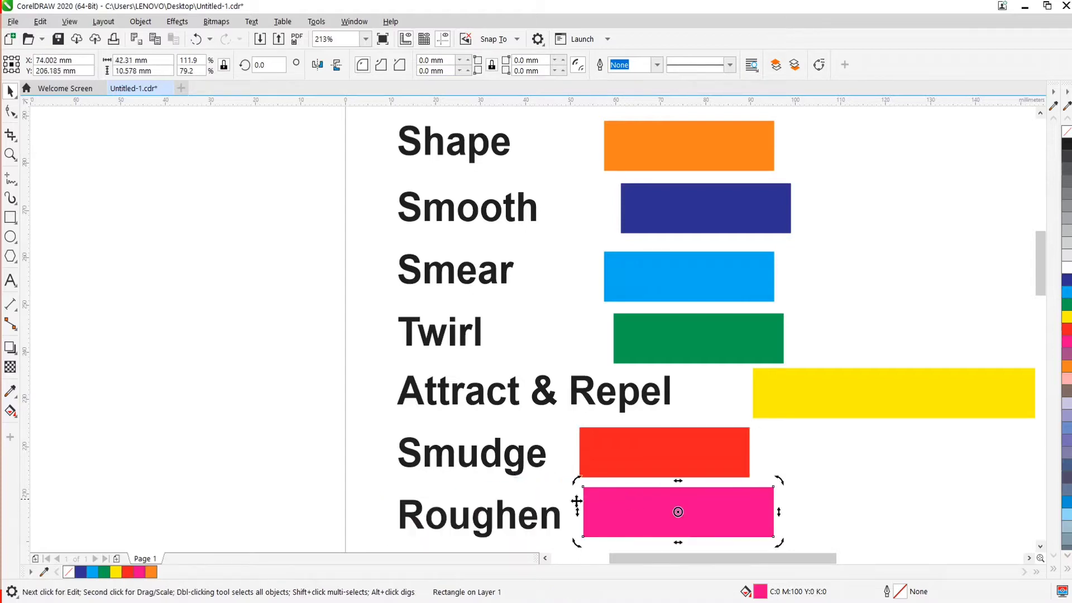
pyautogui.click(337, 324)
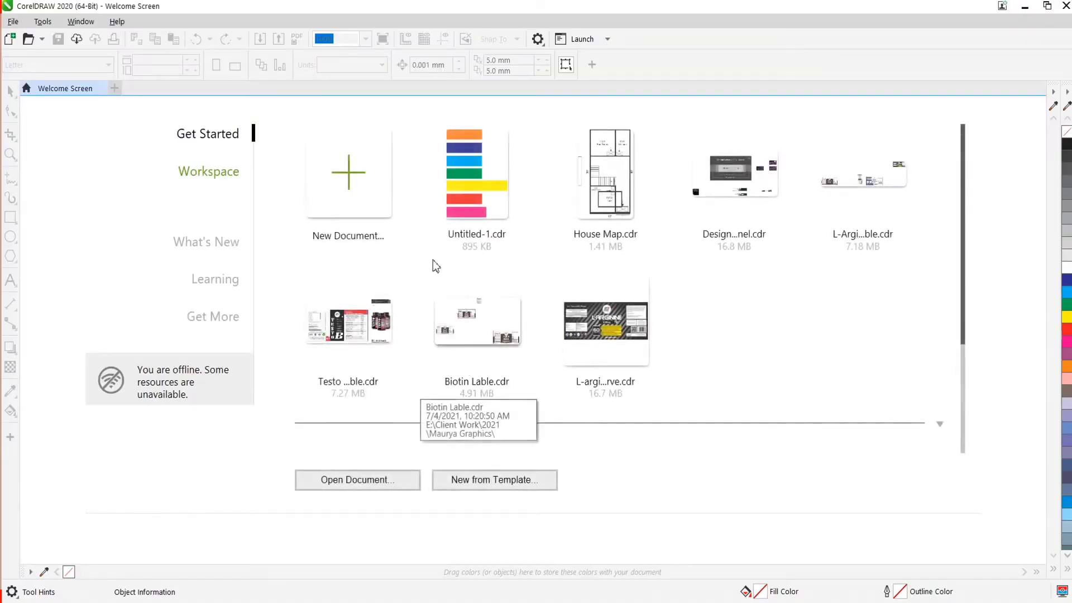
# Create a new blank A4 document and draw a rectangle about 101 mm wide and 93 mm high on it.
pyautogui.click(342, 177)
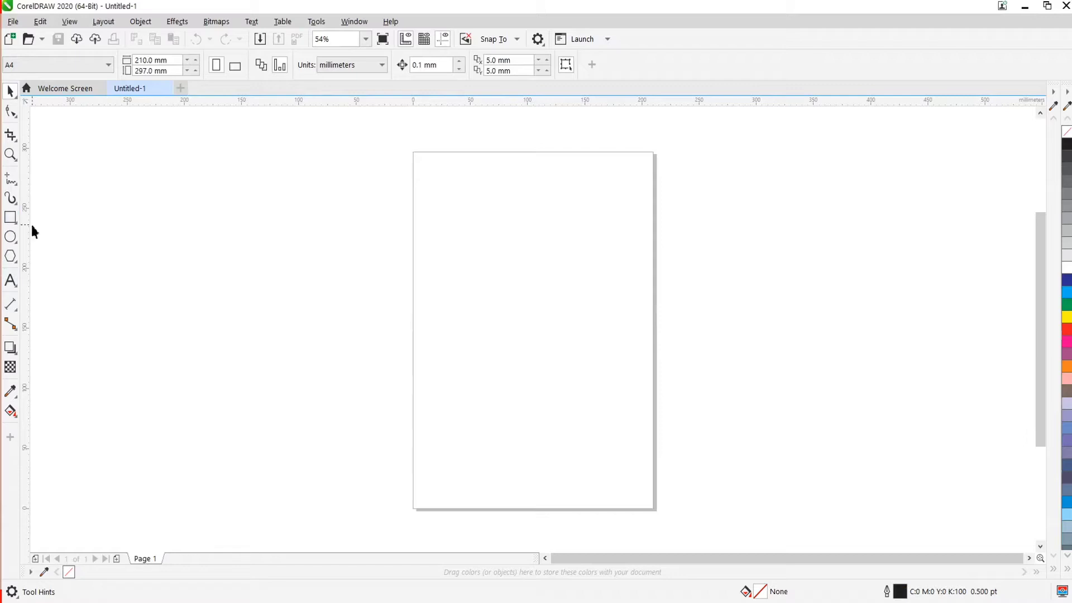
pyautogui.click(9, 217)
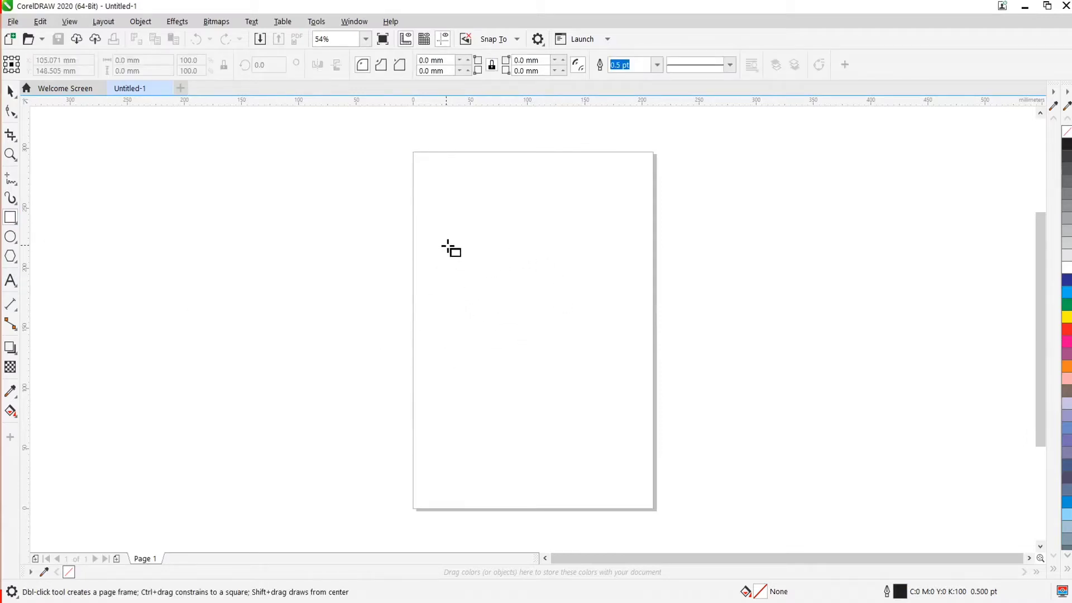
pyautogui.moveTo(446, 243); pyautogui.dragTo(561, 355)
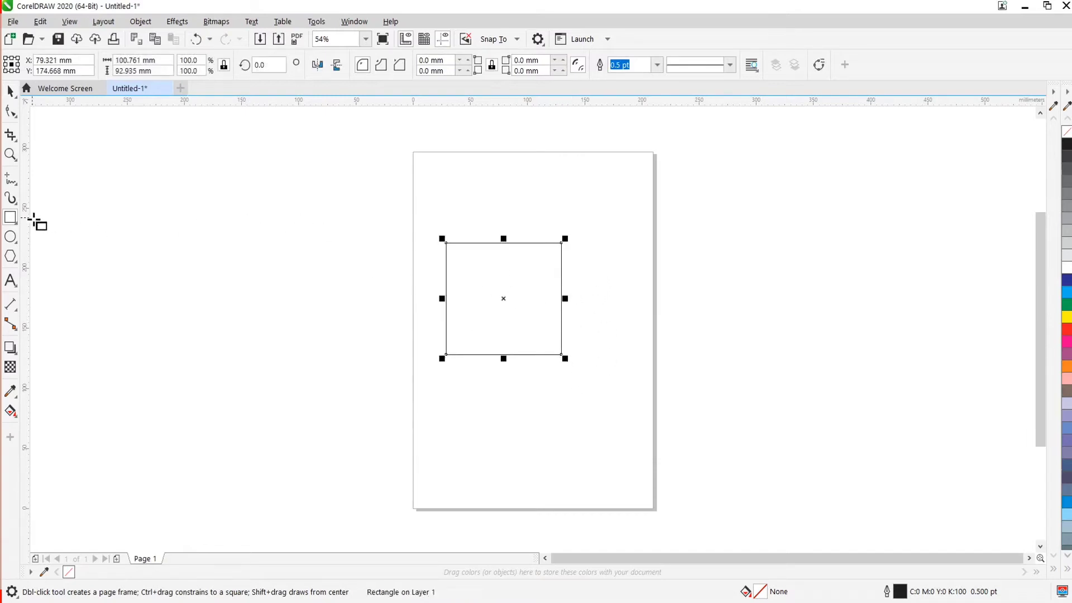
pyautogui.press('space')
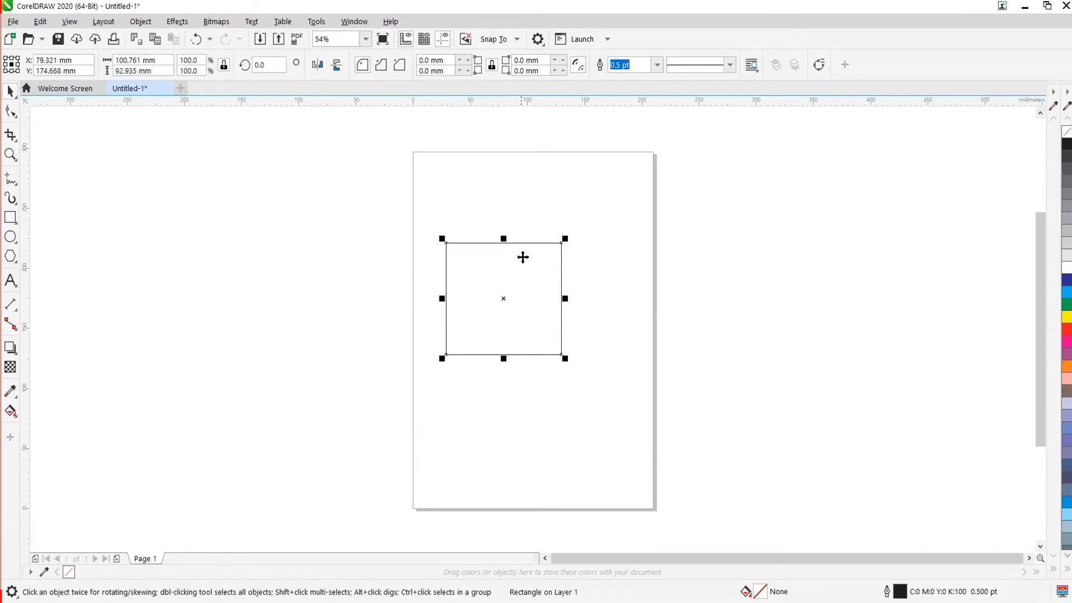
# Move the rectangle toward the middle of the page, centring it at about X 106 mm, Y 179 mm.
pyautogui.scroll(3, 522, 256)
pyautogui.scroll(-3, 513, 290)
pyautogui.scroll(2, 491, 282)
pyautogui.moveTo(482, 275); pyautogui.dragTo(551, 274)
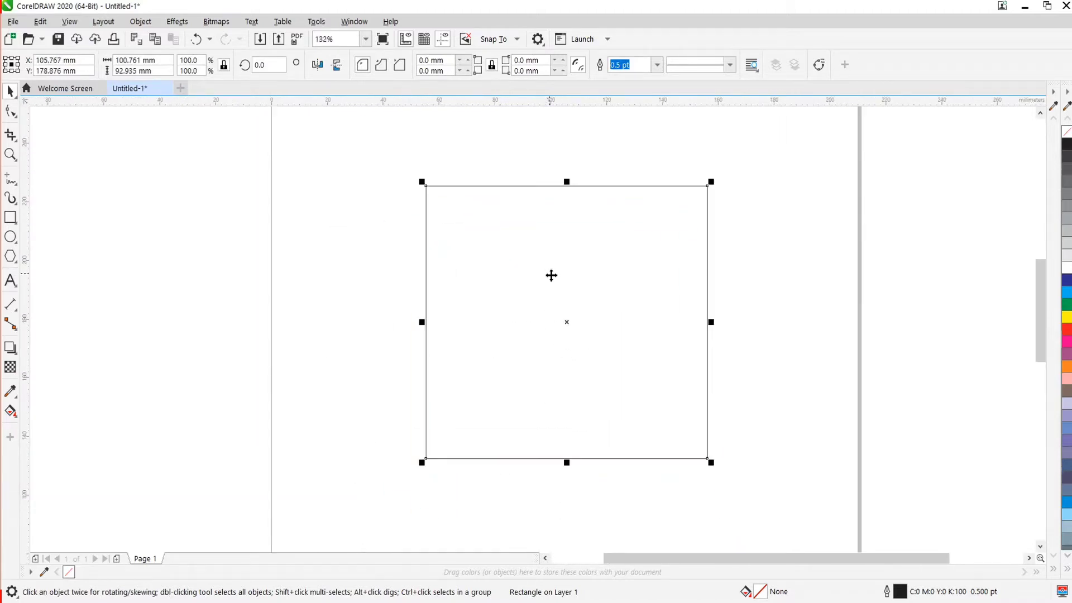
# Activate the Shape tool and examine the nodes at the rectangle's corners up close.
pyautogui.click(11, 111)
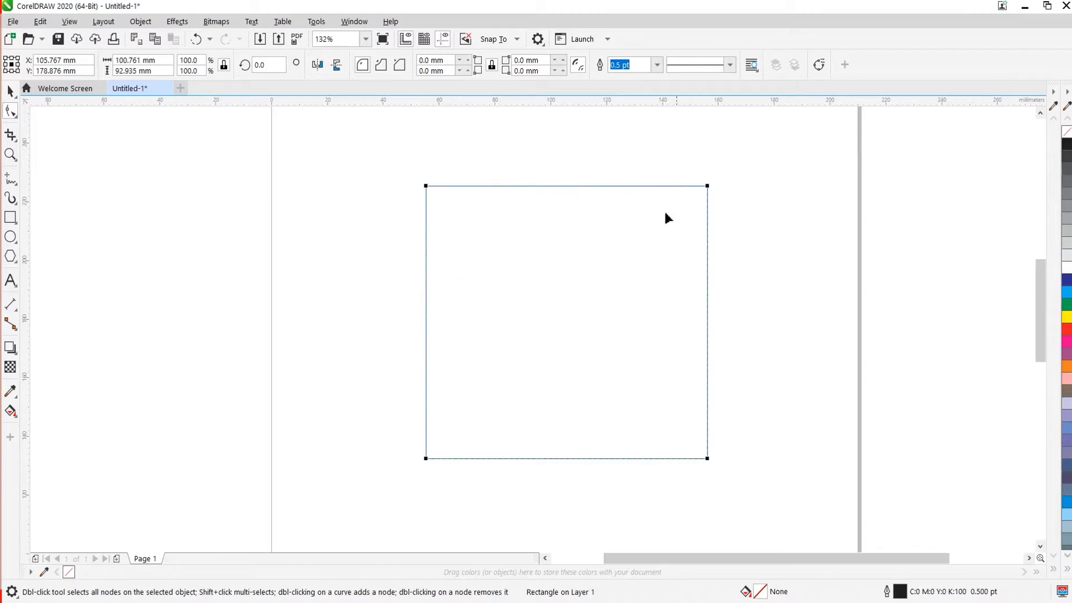
pyautogui.scroll(4, 465, 235)
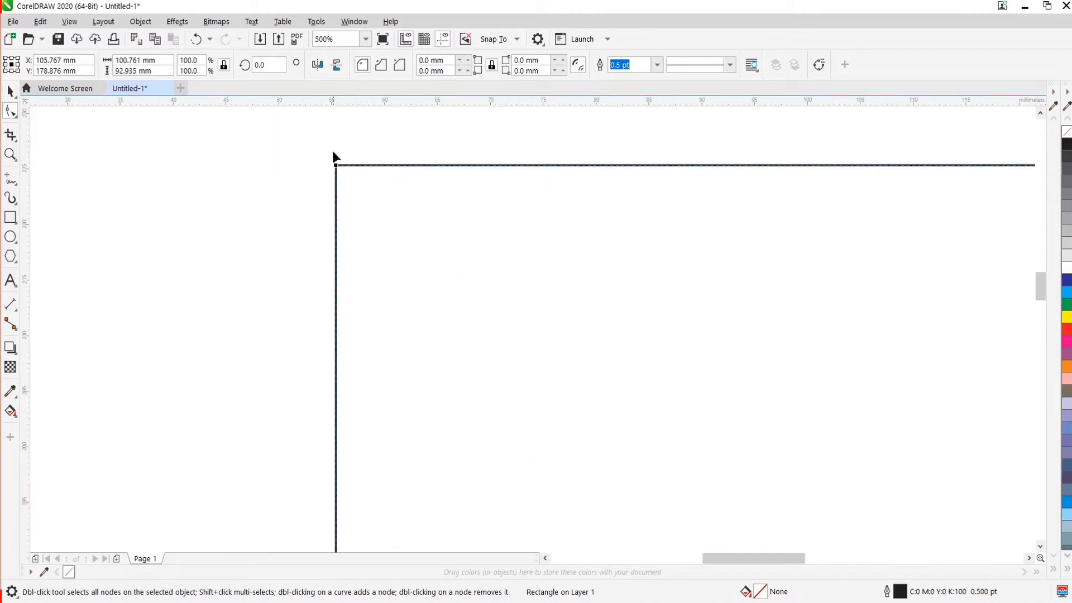
pyautogui.scroll(-4, 350, 295)
pyautogui.scroll(4, 363, 296)
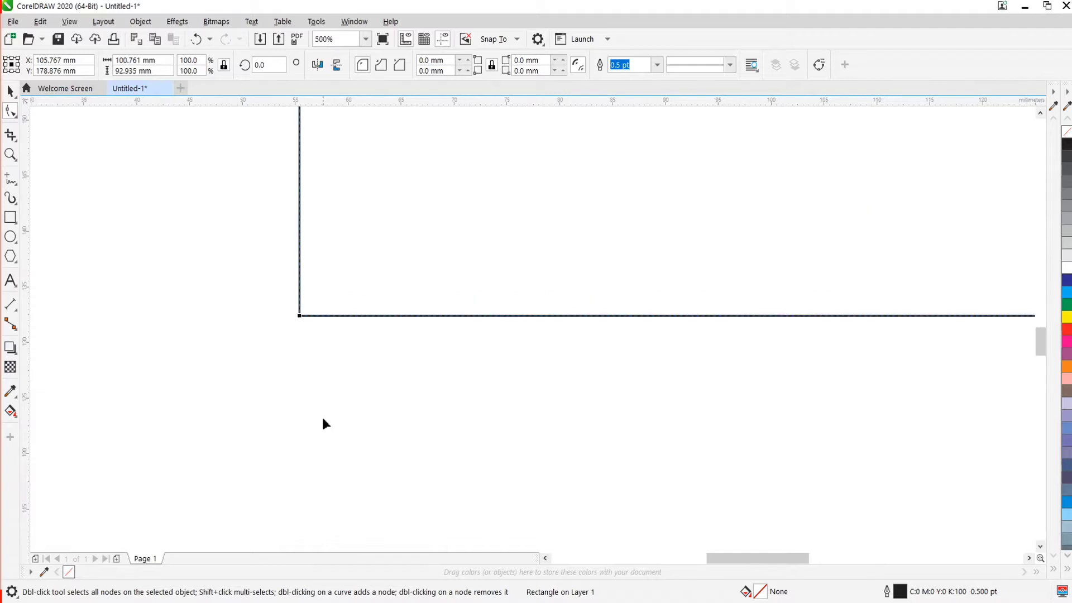
pyautogui.scroll(-4, 323, 424)
pyautogui.scroll(2, 585, 378)
pyautogui.scroll(-3, 574, 335)
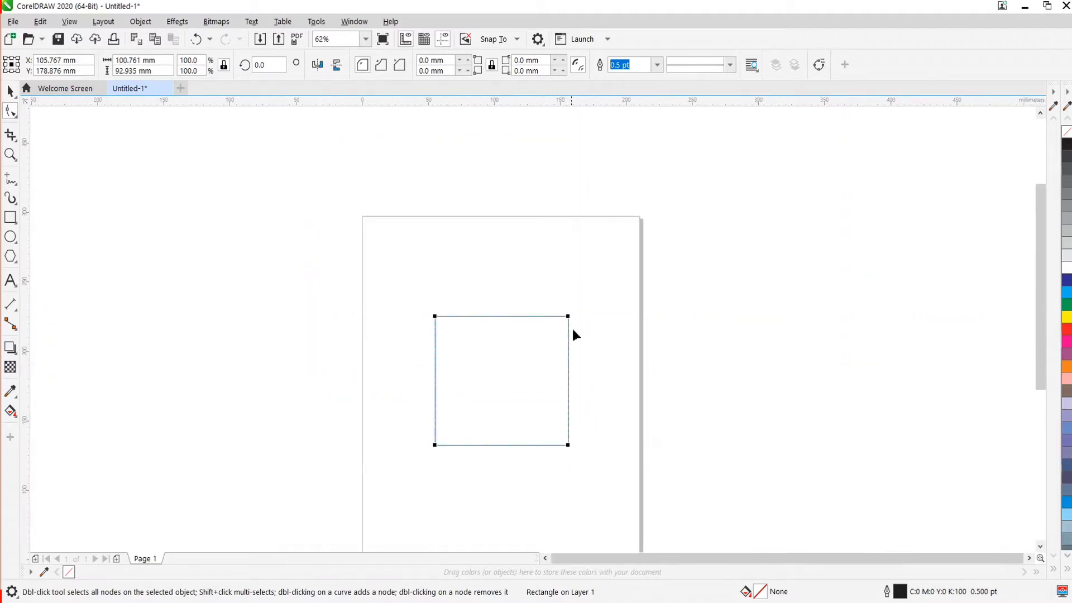
pyautogui.scroll(3, 571, 351)
pyautogui.scroll(-1, 774, 215)
pyautogui.scroll(-1, 774, 215)
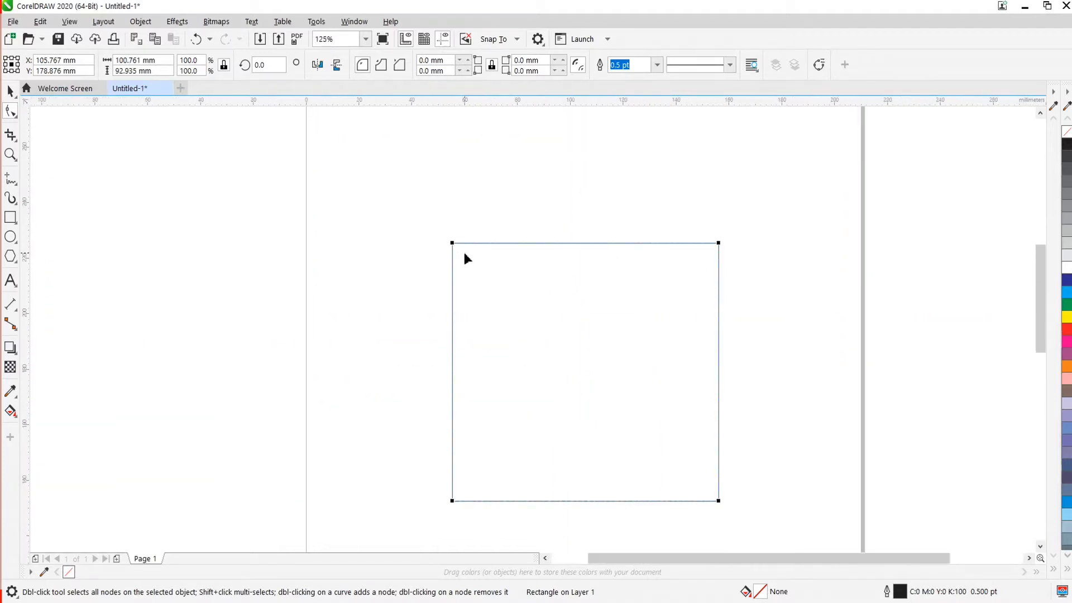
pyautogui.scroll(2, 464, 258)
pyautogui.scroll(-1, 387, 187)
pyautogui.scroll(-1, 488, 246)
pyautogui.scroll(1, 597, 248)
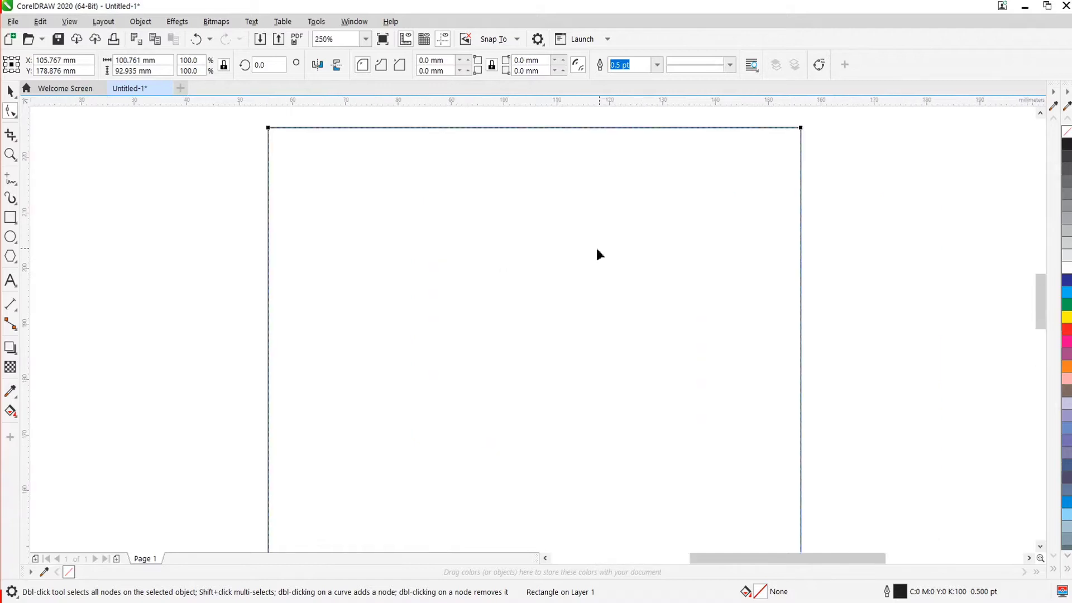
pyautogui.scroll(-1, 445, 217)
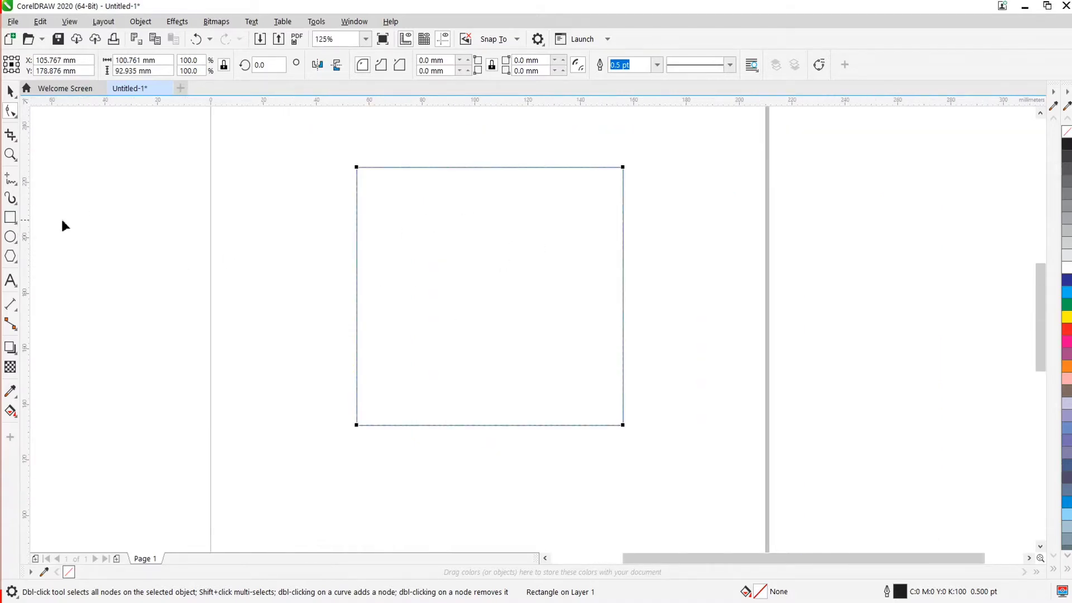
# Round all four corners of the rectangle to a radius of about 5.5 mm with the Shape tool.
pyautogui.scroll(2, 527, 370)
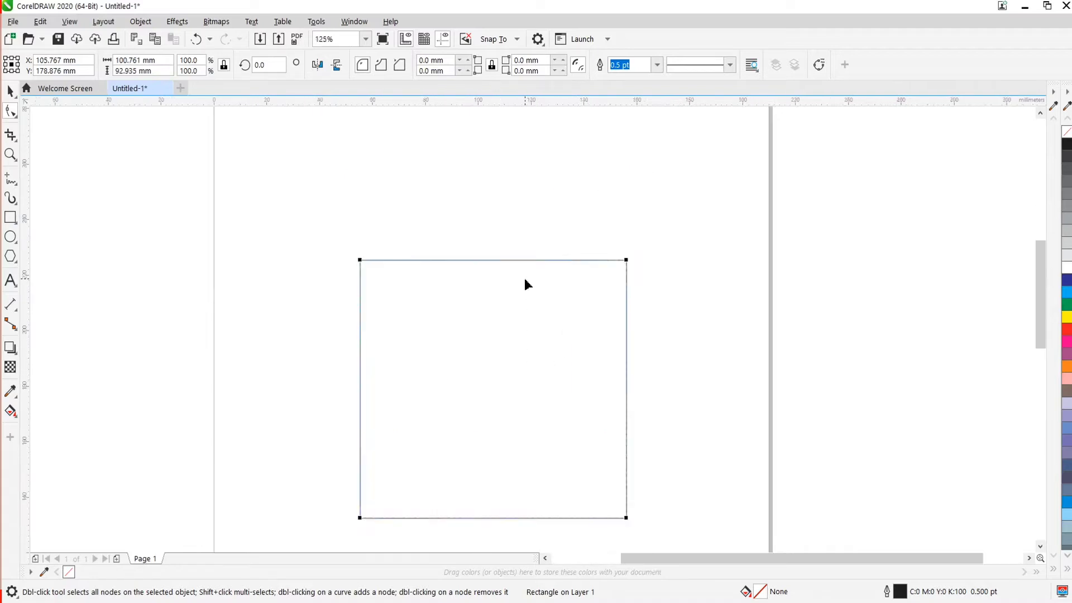
pyautogui.scroll(1, 525, 278)
pyautogui.scroll(1, 208, 255)
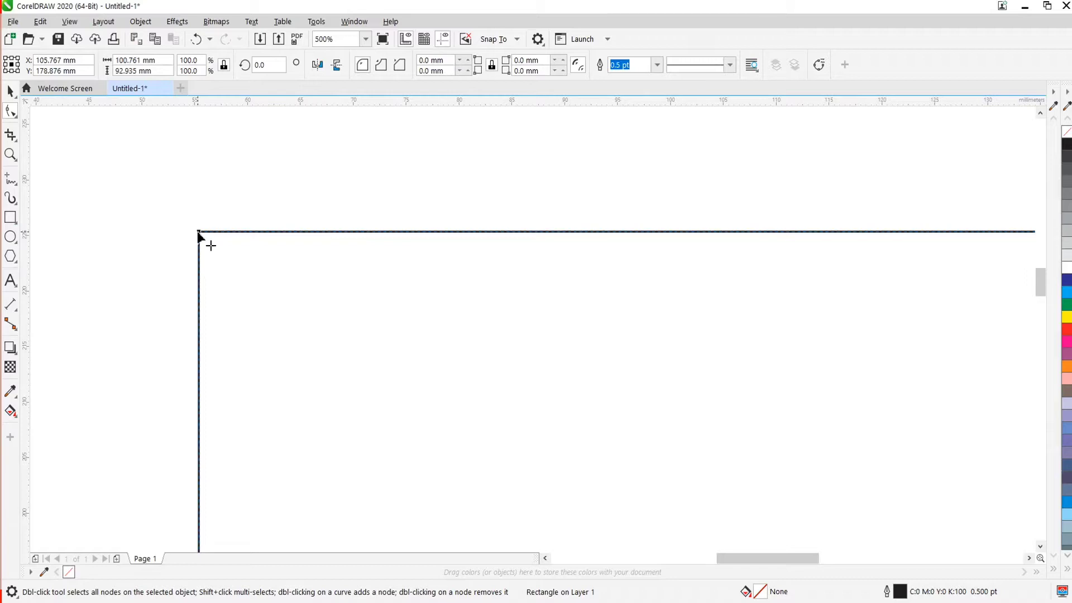
pyautogui.moveTo(197, 232); pyautogui.dragTo(200, 294)
pyautogui.scroll(-2, 255, 246)
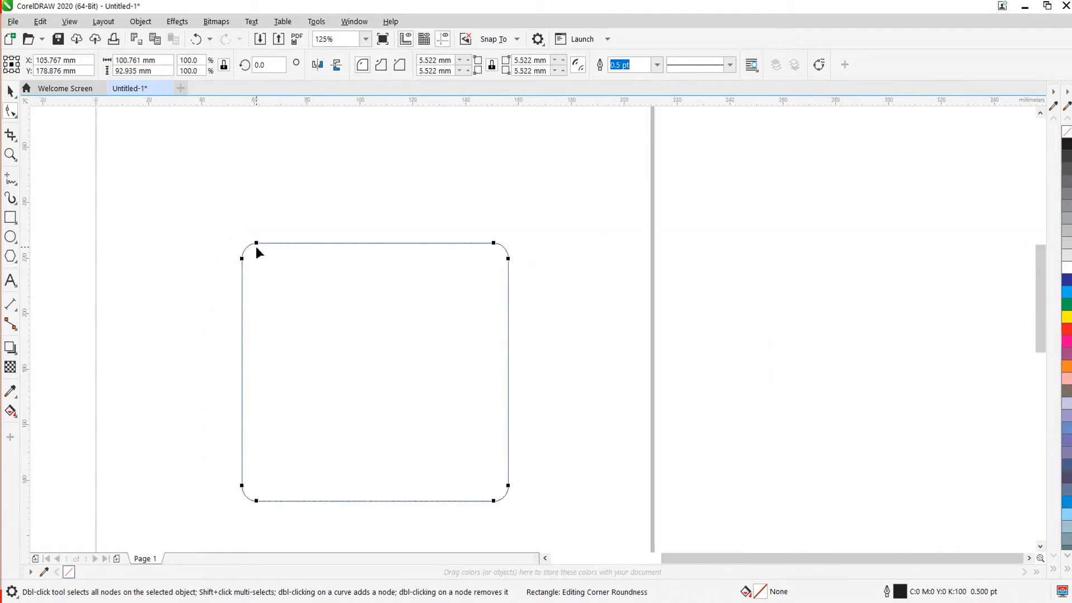
pyautogui.scroll(1, 255, 507)
pyautogui.scroll(-1, 385, 509)
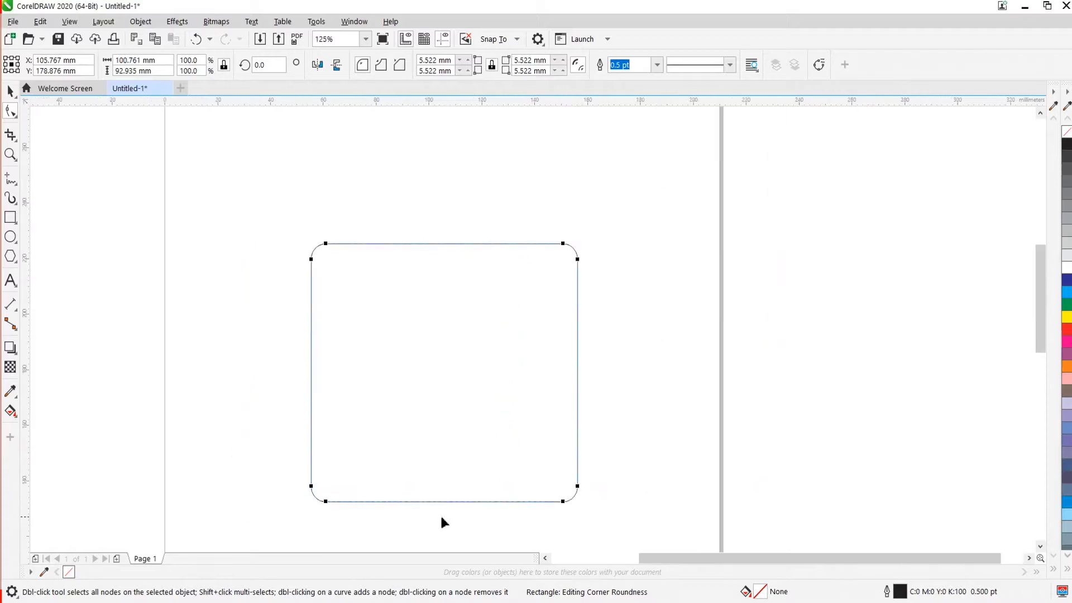
pyautogui.scroll(1, 502, 493)
pyautogui.scroll(-1, 525, 488)
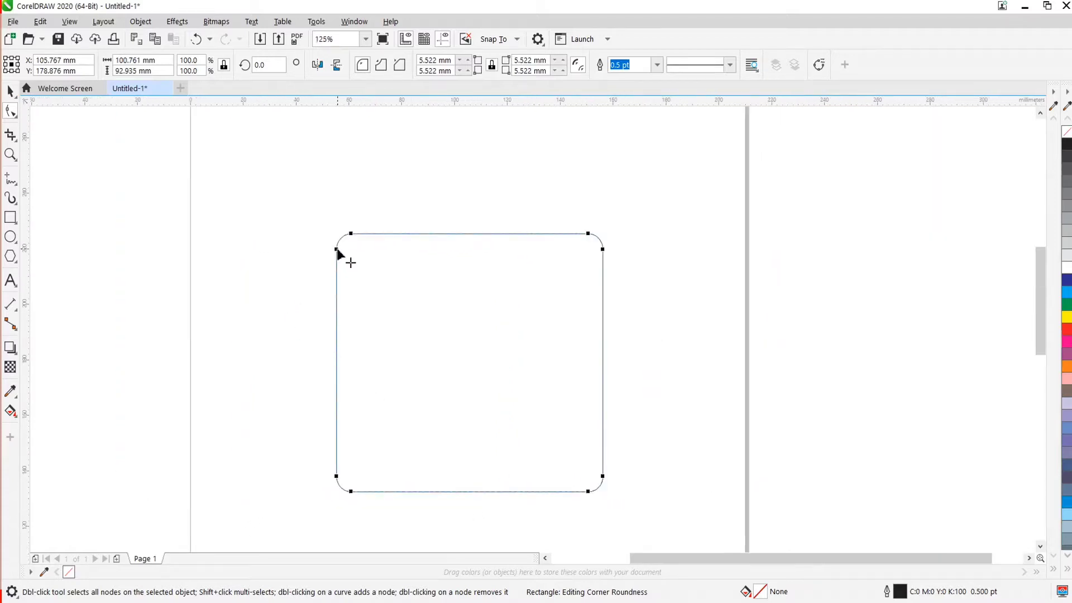
# Try increasing the rectangle's corner rounding from its upper-left node, and undo all the corner rounding.
pyautogui.moveTo(335, 251); pyautogui.dragTo(336, 315)
pyautogui.hotkey('ctrl', 'z')
pyautogui.hotkey('ctrl', 'z')
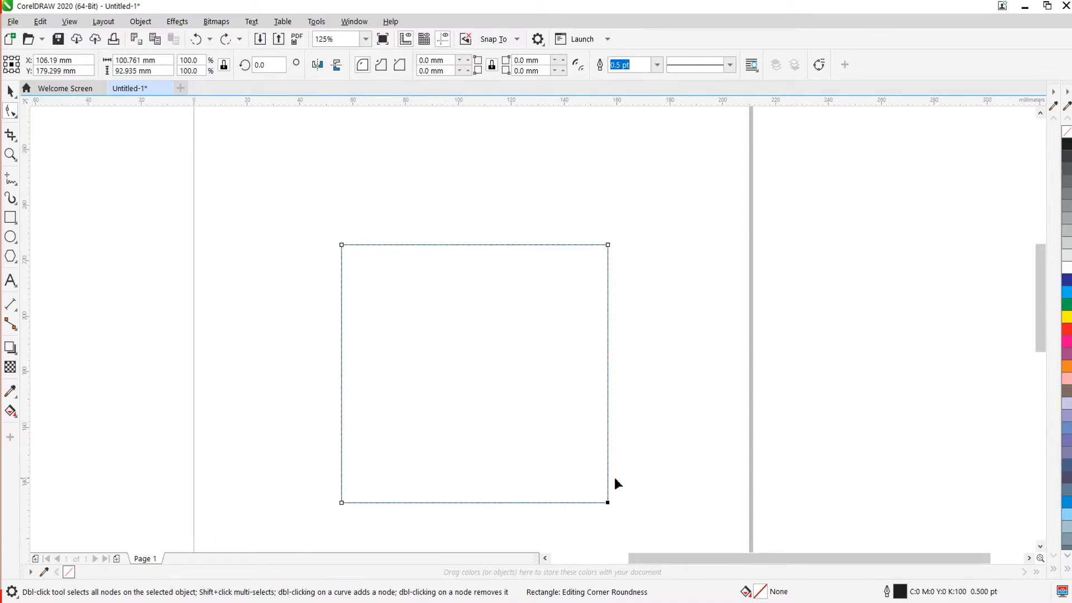
# Round only the rectangle's lower-right corner to a radius of about 46.5 mm and deselect the shape.
pyautogui.moveTo(607, 502); pyautogui.dragTo(492, 354)
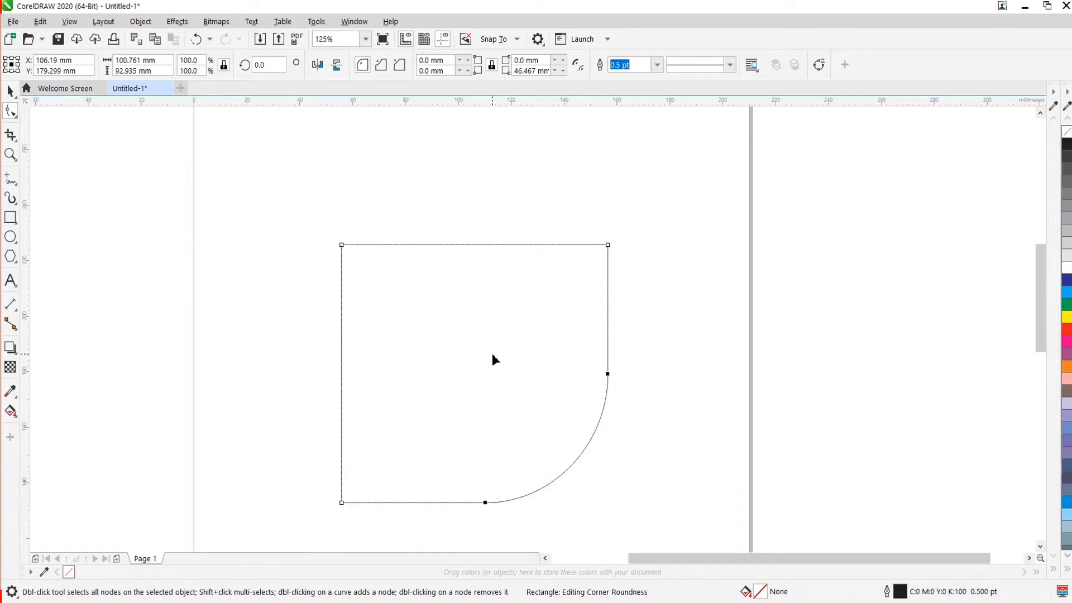
pyautogui.click(341, 245)
pyautogui.press('space')
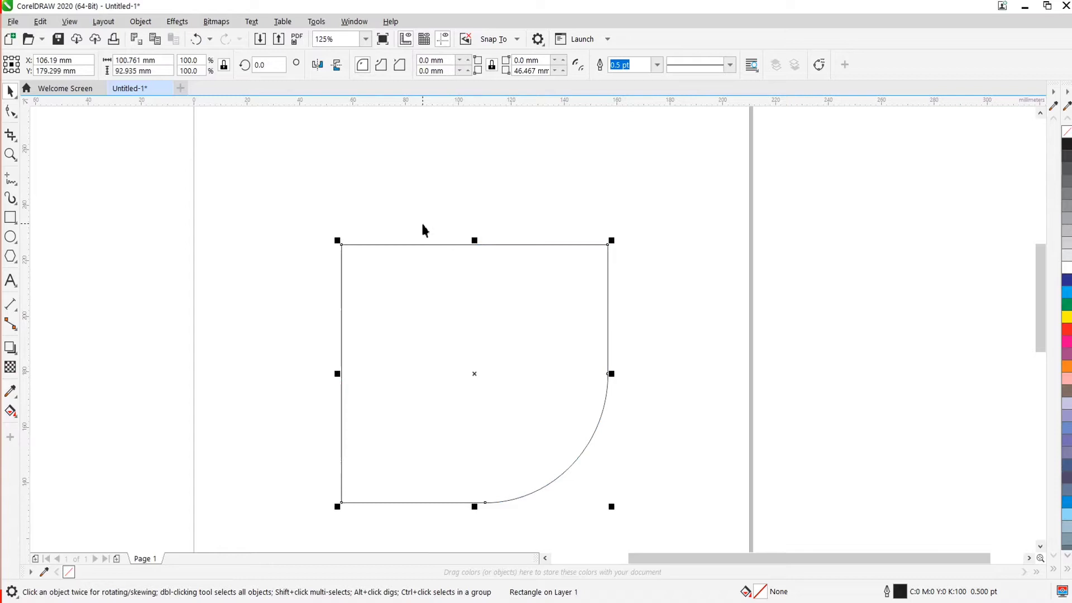
pyautogui.click(421, 218)
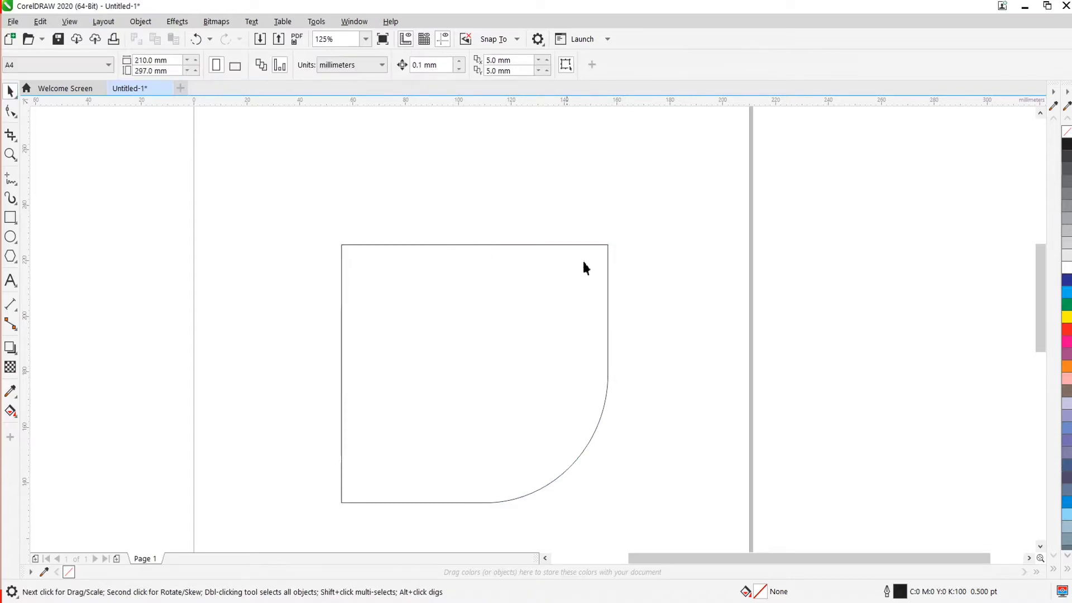
# Try to round the rectangle's upper-left corner with the Shape tool and return to the Pick tool.
pyautogui.press('space')
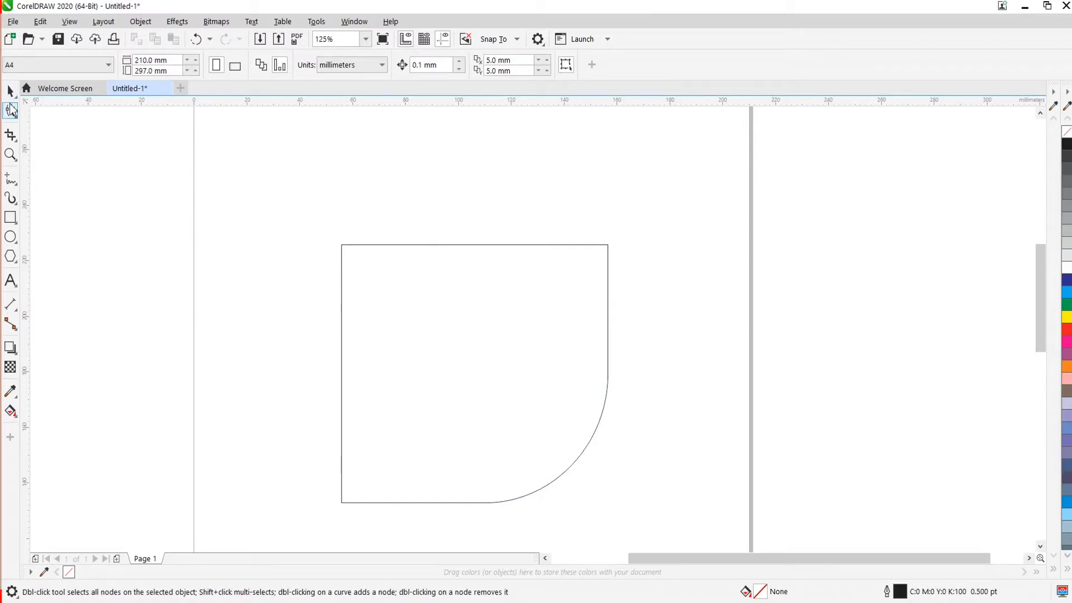
pyautogui.click(488, 366)
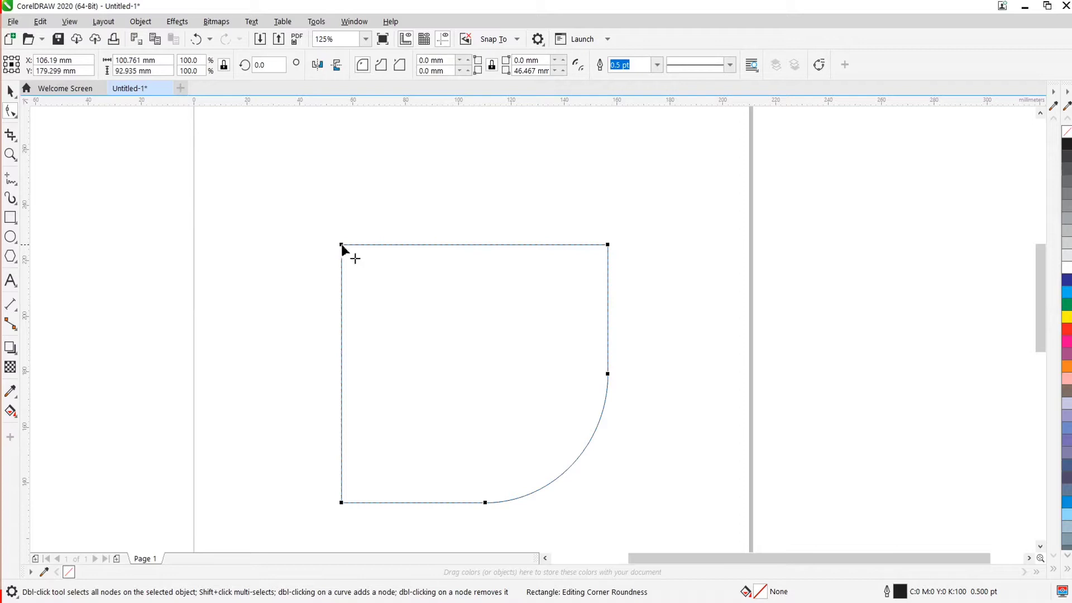
pyautogui.moveTo(341, 246); pyautogui.dragTo(327, 208)
pyautogui.press('Escape')
pyautogui.press('space')
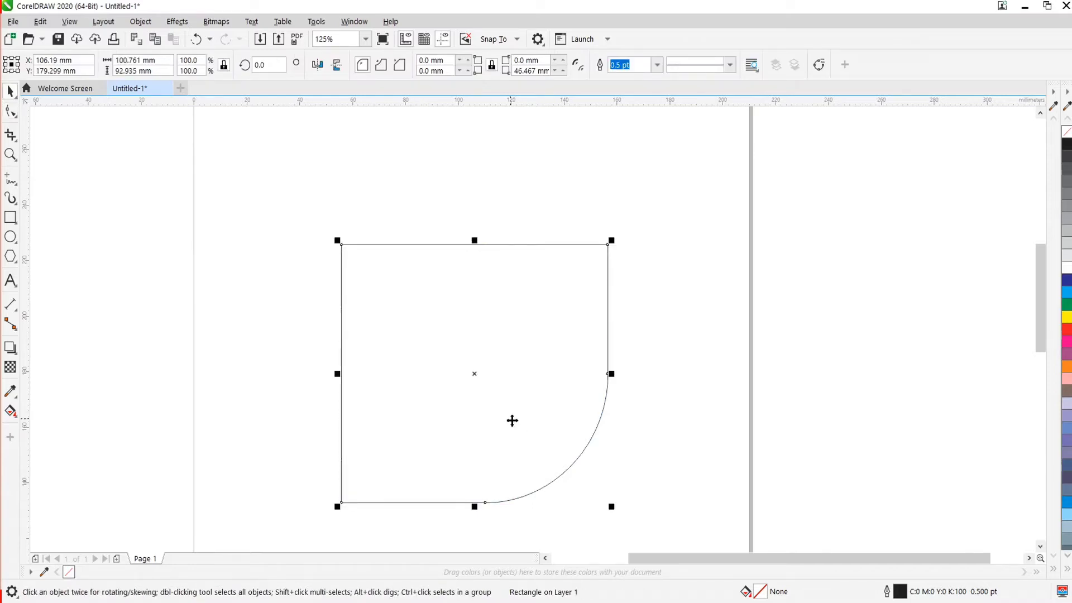
# Reselect the rectangle and undo the rounding of its lower-right corner.
pyautogui.click(454, 211)
pyautogui.click(462, 278)
pyautogui.hotkey('ctrl', 'z')
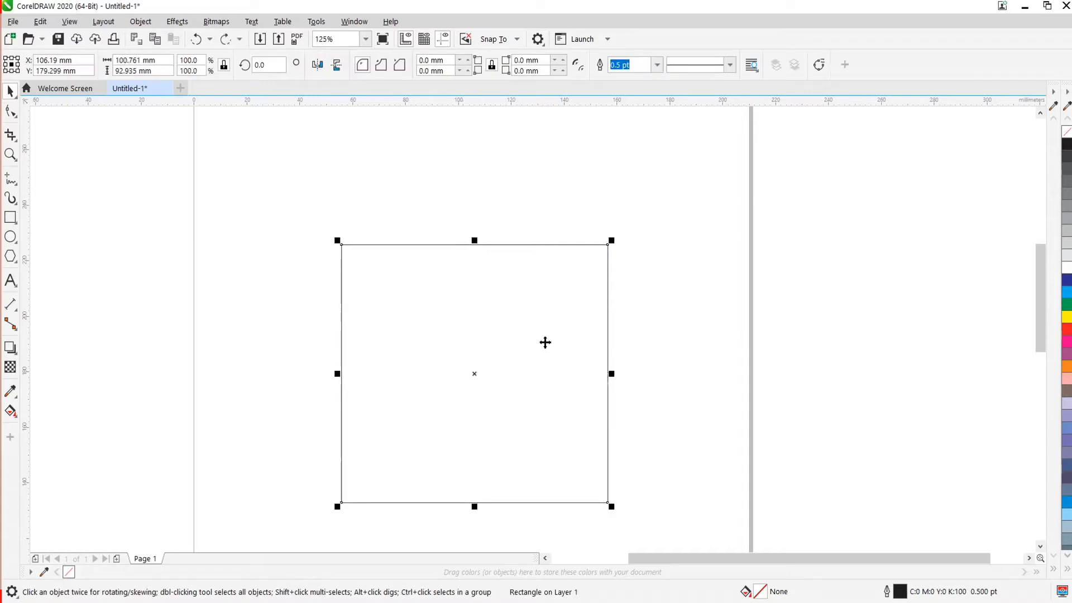
# Move the whole rectangle around the page with the Pick tool, leaving its centre at about X 84.8 mm, Y 203.4 mm.
pyautogui.click(487, 179)
pyautogui.click(485, 244)
pyautogui.moveTo(488, 291); pyautogui.dragTo(488, 292)
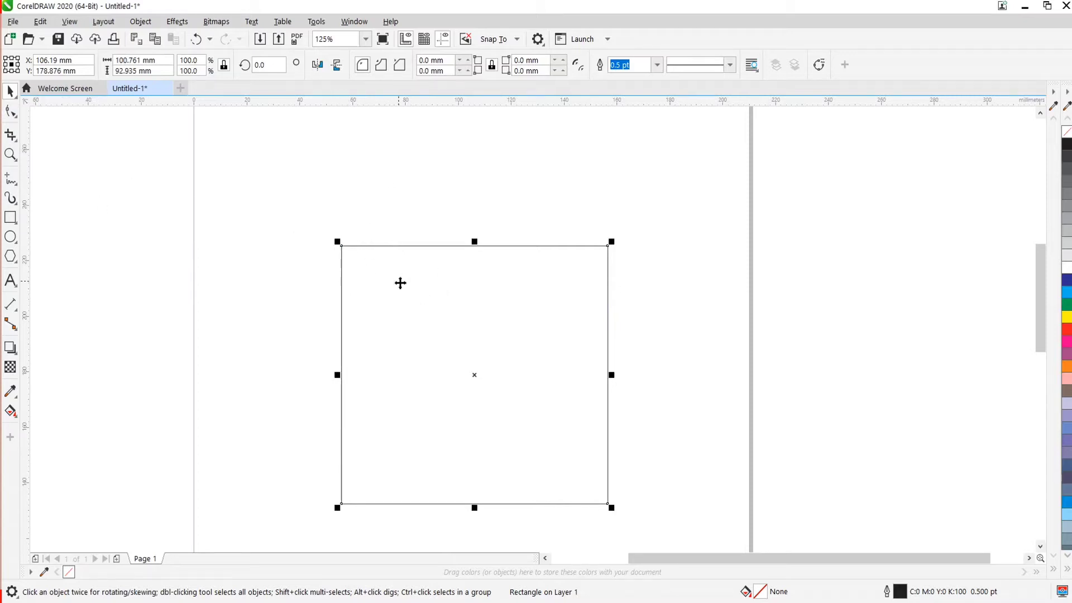
pyautogui.moveTo(405, 311); pyautogui.dragTo(353, 317)
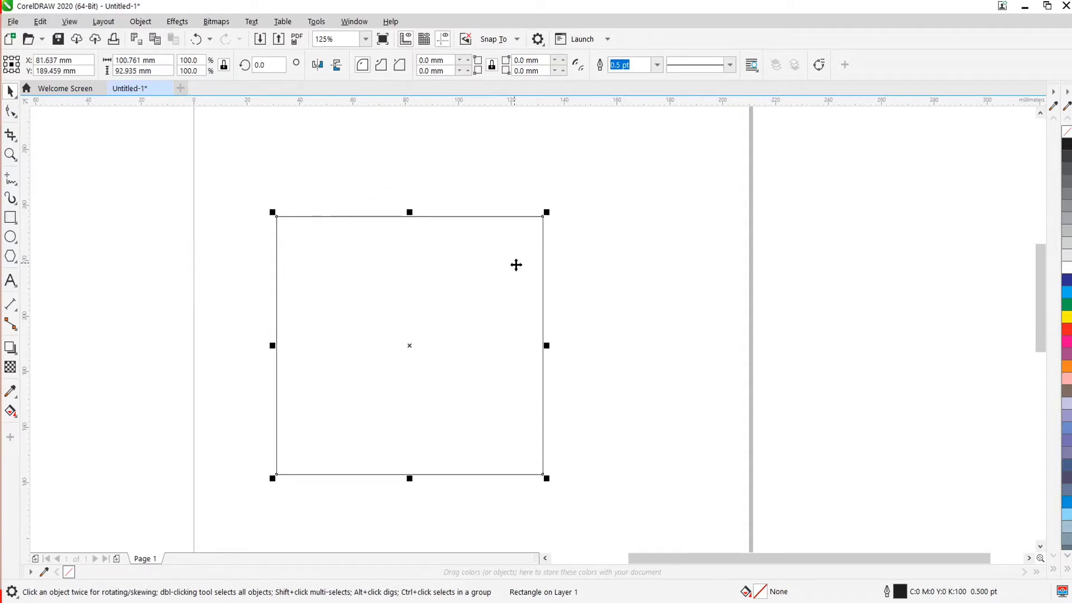
pyautogui.moveTo(420, 296); pyautogui.dragTo(479, 320)
pyautogui.moveTo(494, 403); pyautogui.dragTo(408, 358)
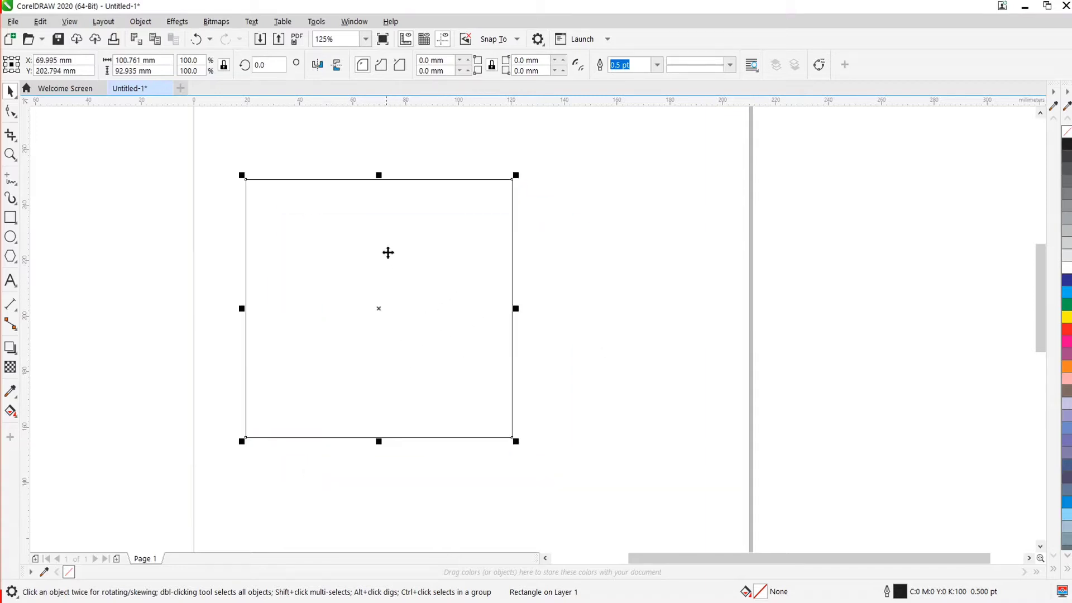
pyautogui.click(564, 313)
pyautogui.click(400, 241)
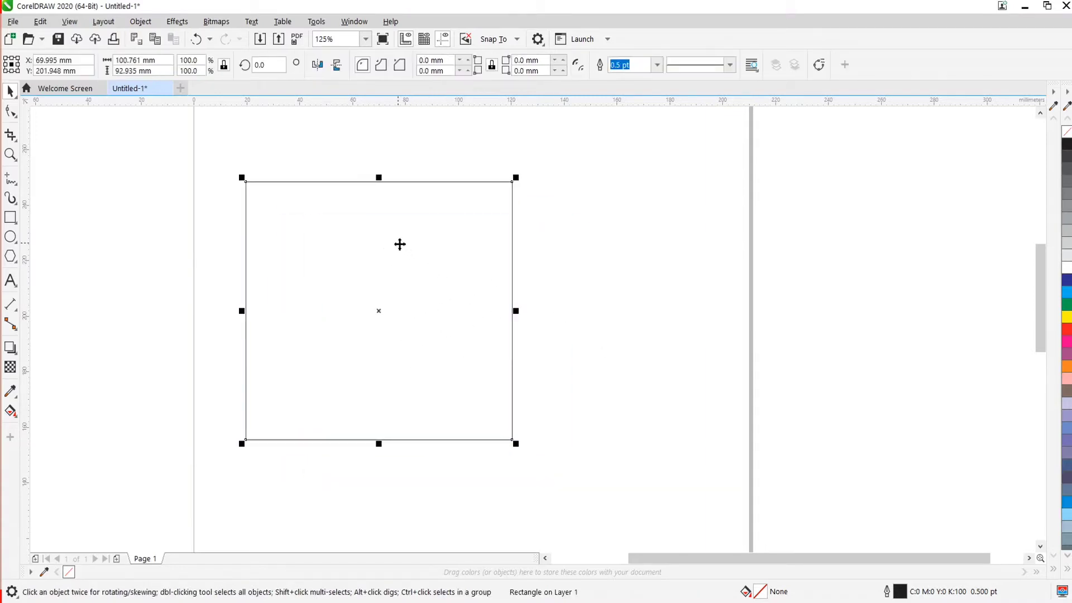
pyautogui.moveTo(399, 242); pyautogui.dragTo(436, 256)
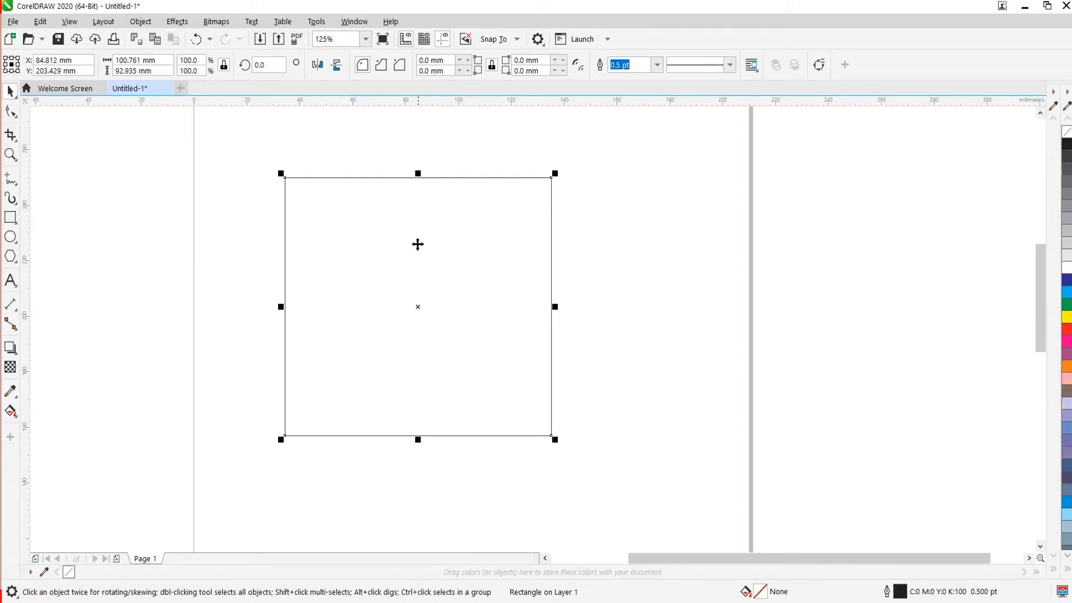
# Try rounding all four rectangle corners to about 13.5 mm with the Shape tool, undo it and return to the Pick tool.
pyautogui.click(10, 111)
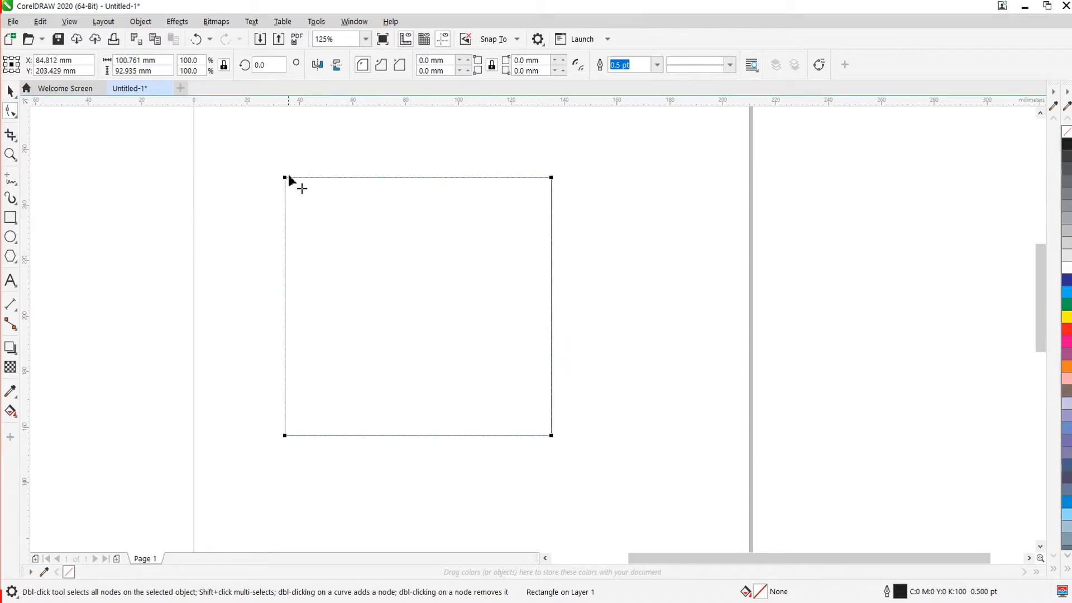
pyautogui.moveTo(289, 176); pyautogui.dragTo(262, 261)
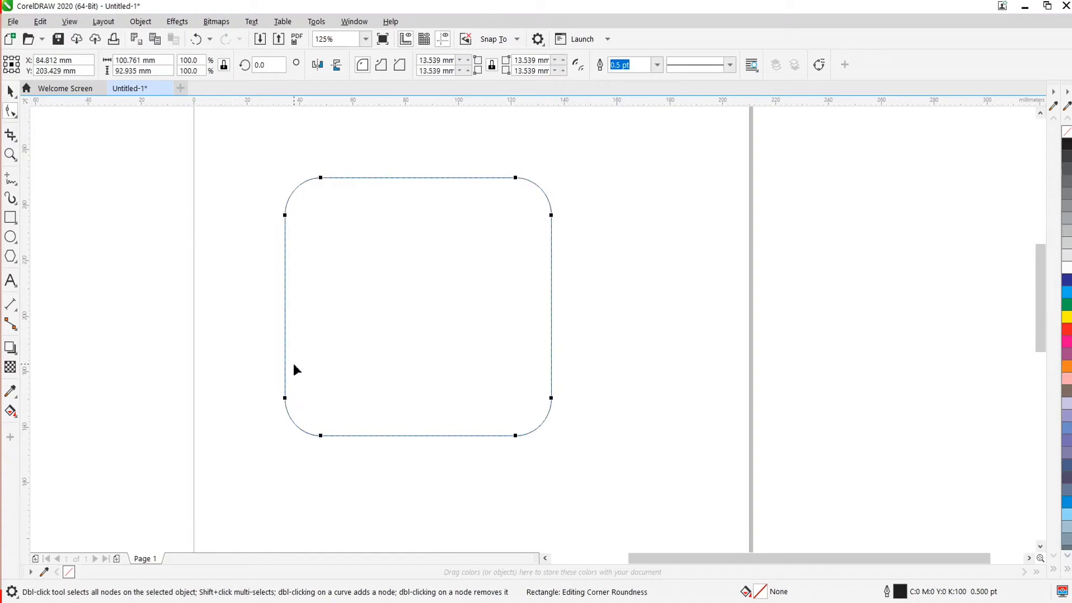
pyautogui.hotkey('ctrl', 'z')
pyautogui.press('space')
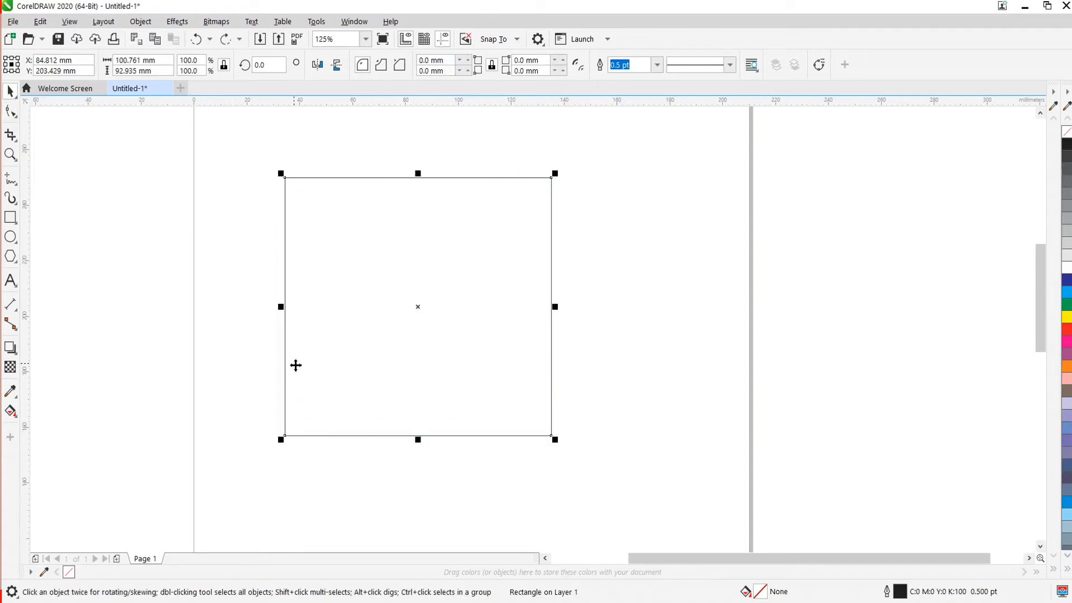
# Convert the rectangle to curves and activate the Shape tool to edit its nodes.
pyautogui.rightClick(372, 208)
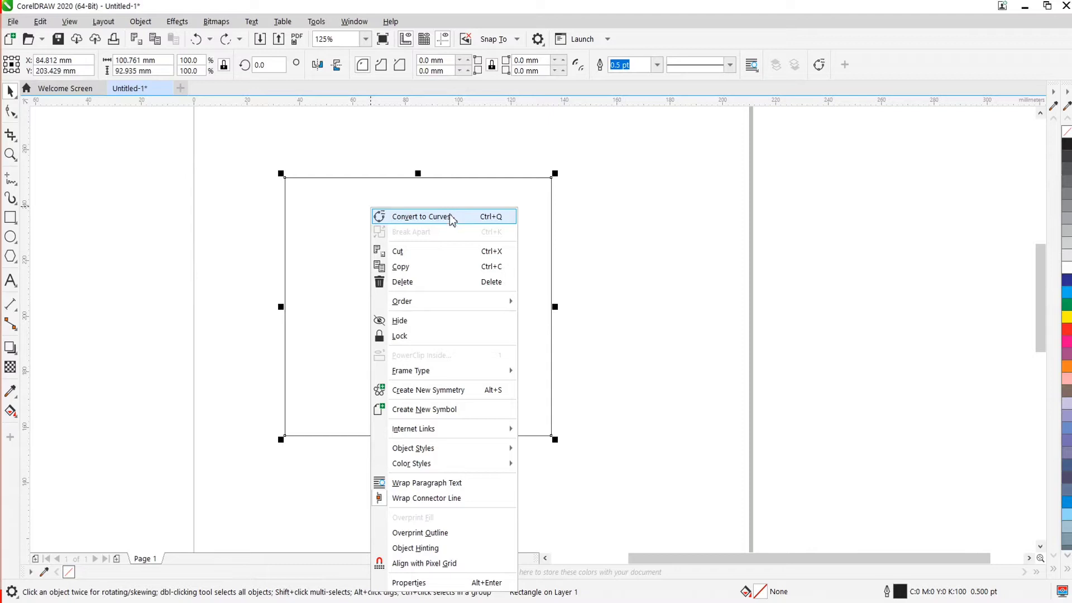
pyautogui.click(452, 219)
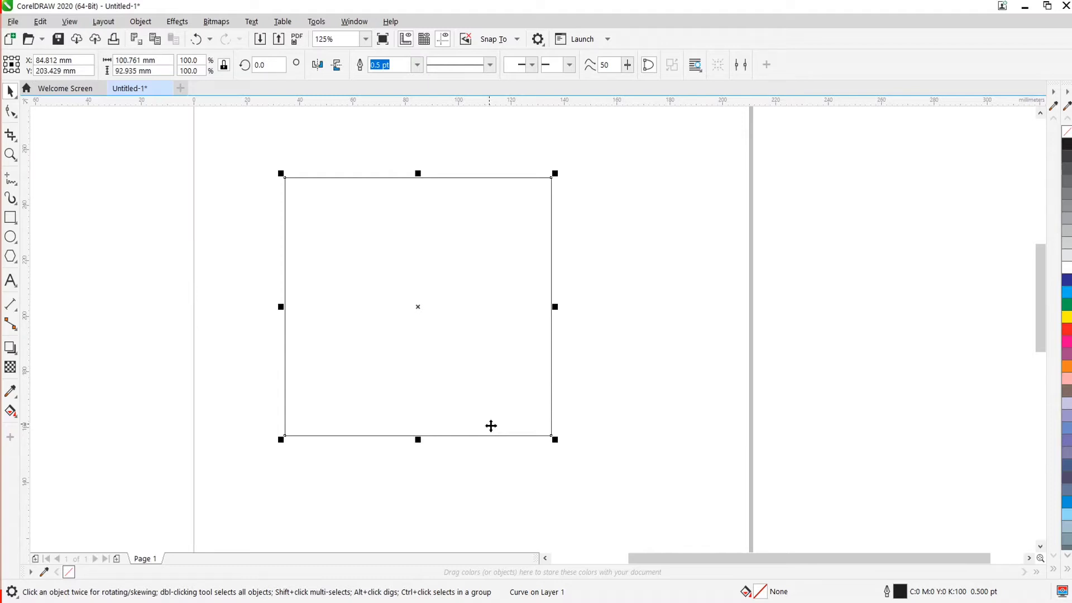
pyautogui.click(10, 111)
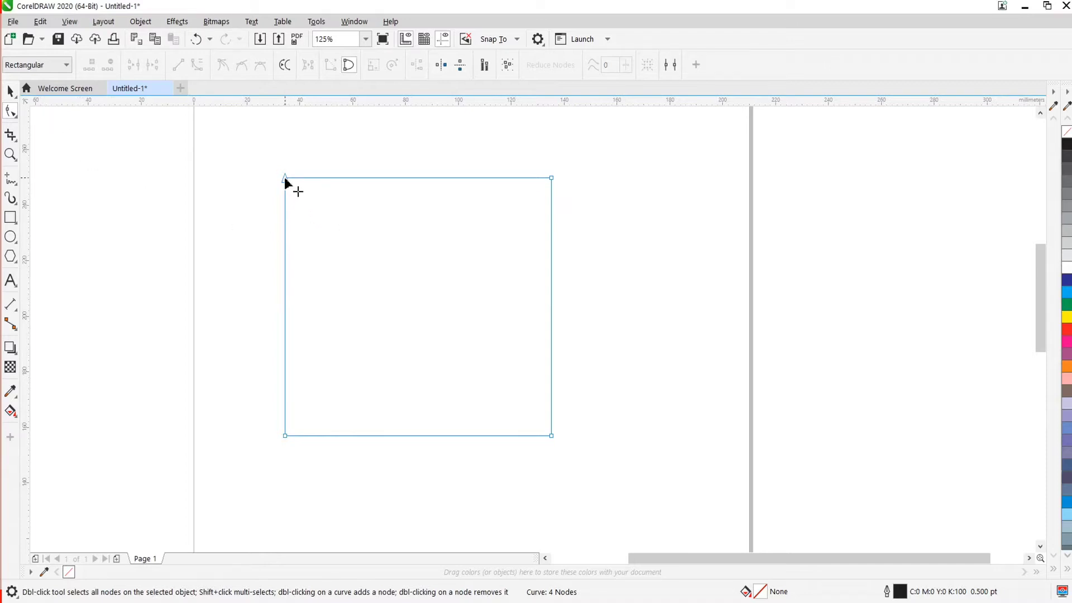
# Try moving the curve's upper-left node downward by itself, undo the move and deselect the node.
pyautogui.moveTo(285, 177); pyautogui.dragTo(287, 223)
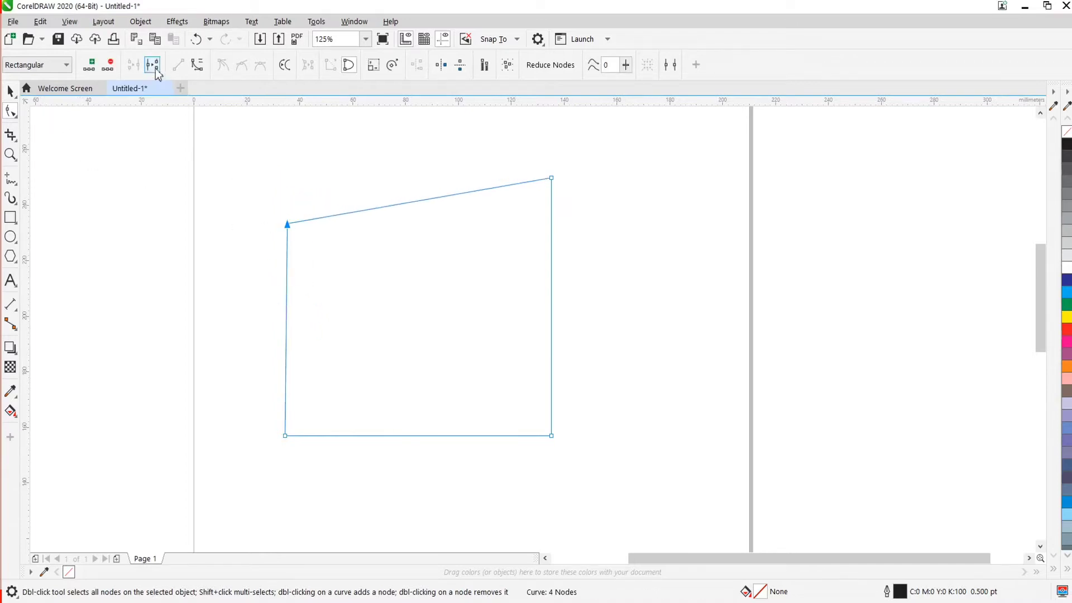
pyautogui.click(195, 39)
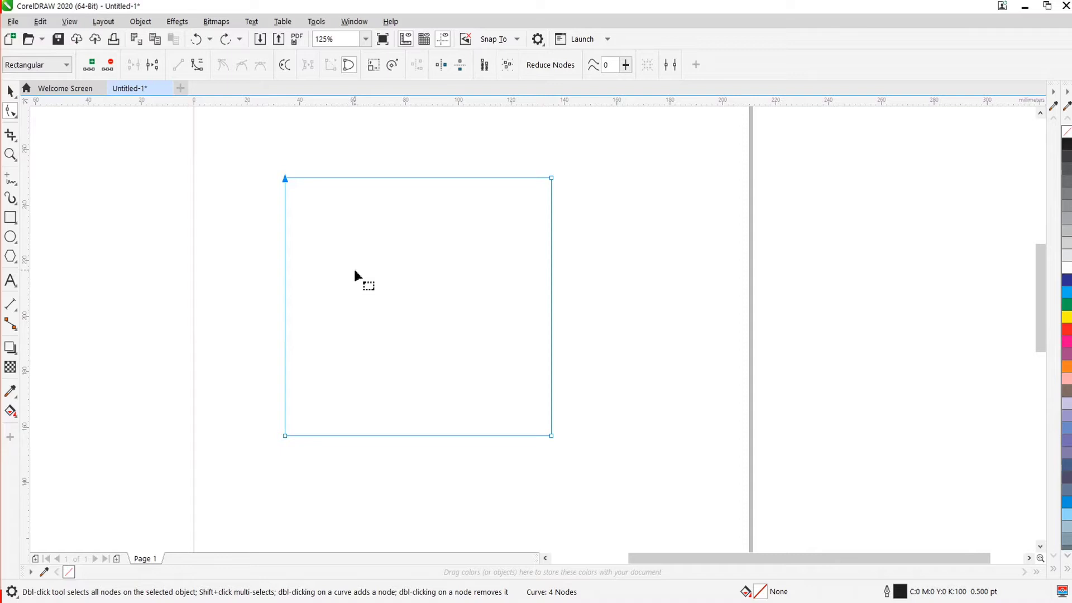
pyautogui.click(402, 245)
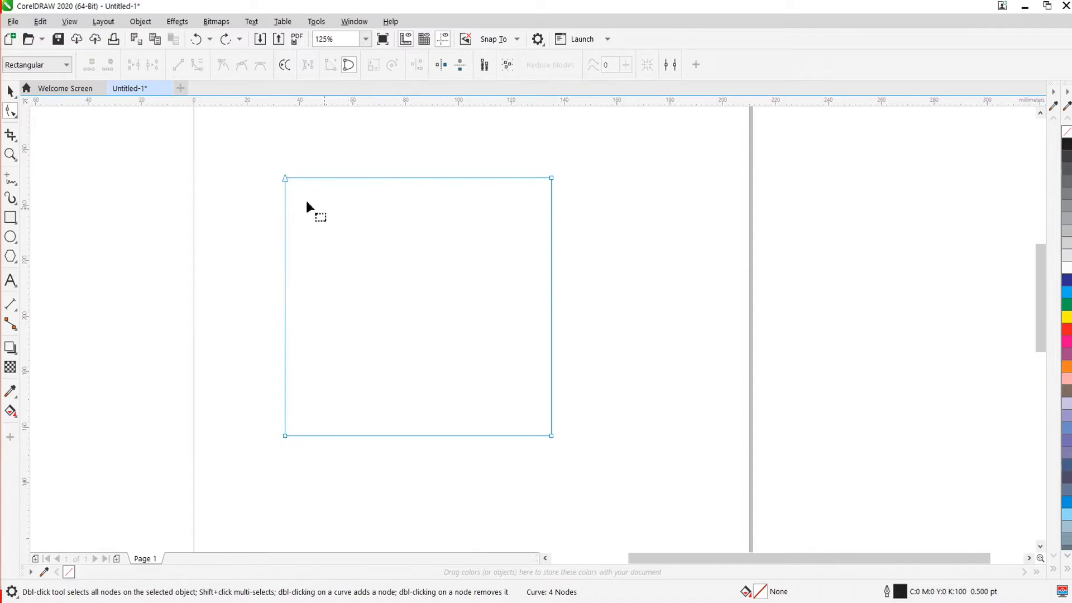
# Select the curve's upper-left node and examine the top edge between its two end nodes up close.
pyautogui.click(284, 177)
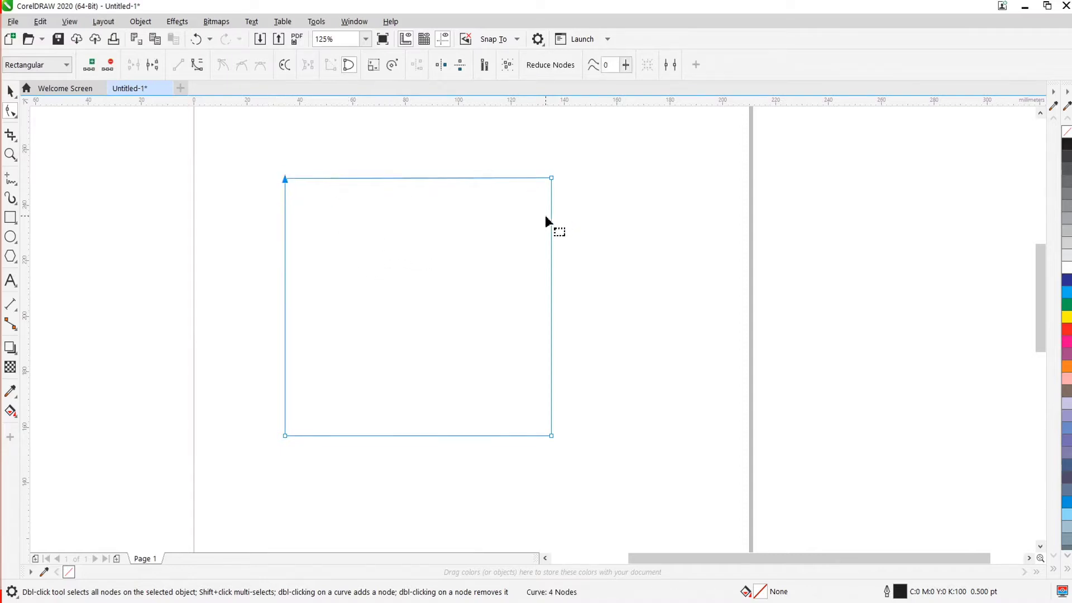
pyautogui.scroll(1, 294, 169)
pyautogui.scroll(-2, 293, 196)
pyautogui.scroll(2, 292, 196)
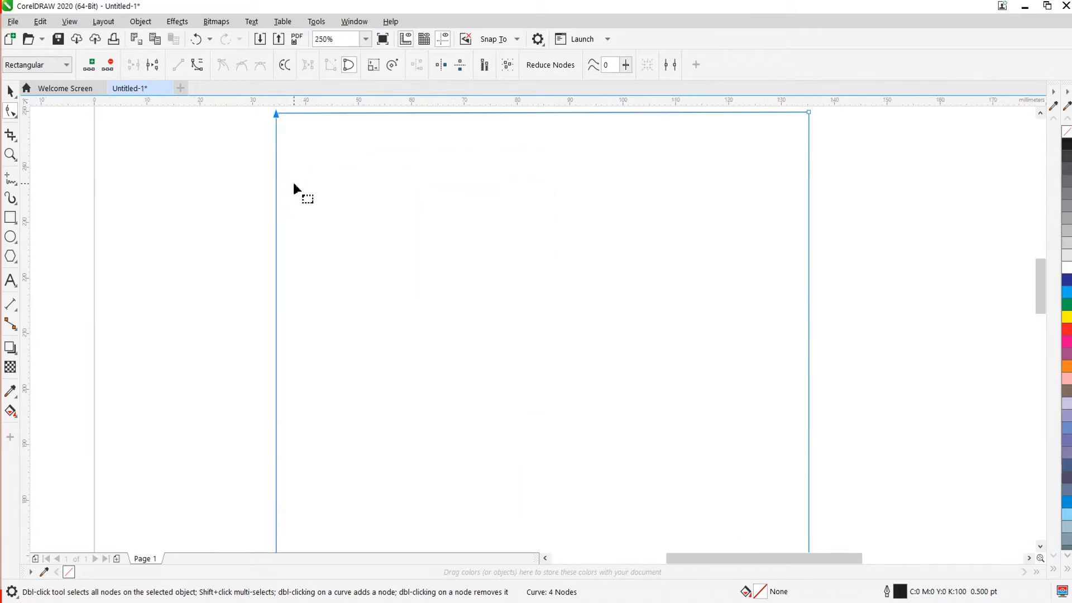
pyautogui.scroll(-1, 326, 186)
pyautogui.scroll(1, 326, 187)
pyautogui.scroll(-1, 333, 194)
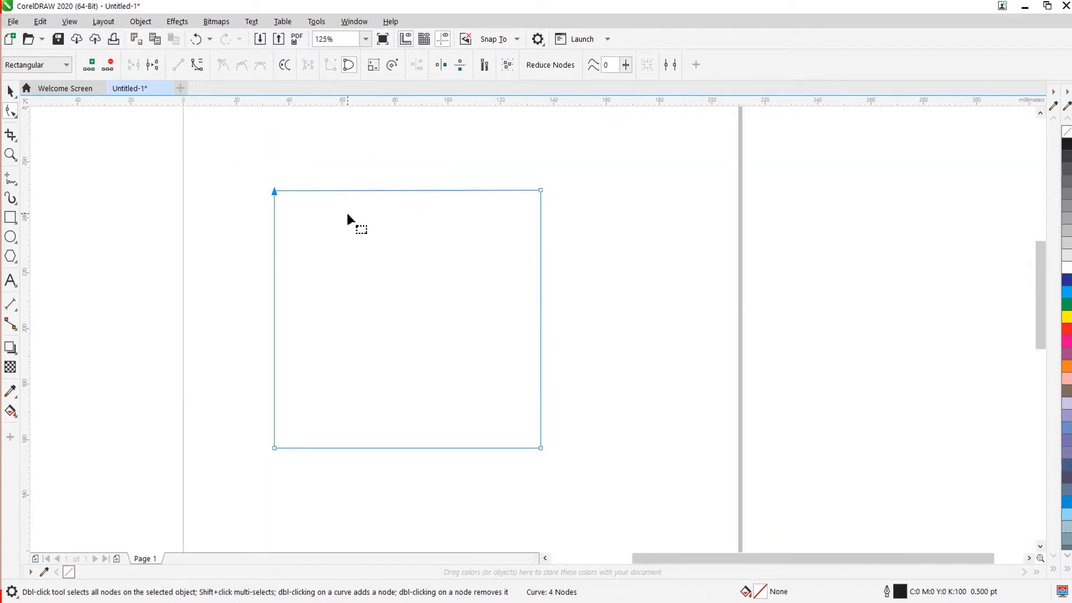
pyautogui.scroll(1, 347, 212)
pyautogui.scroll(-1, 304, 202)
pyautogui.scroll(1, 287, 216)
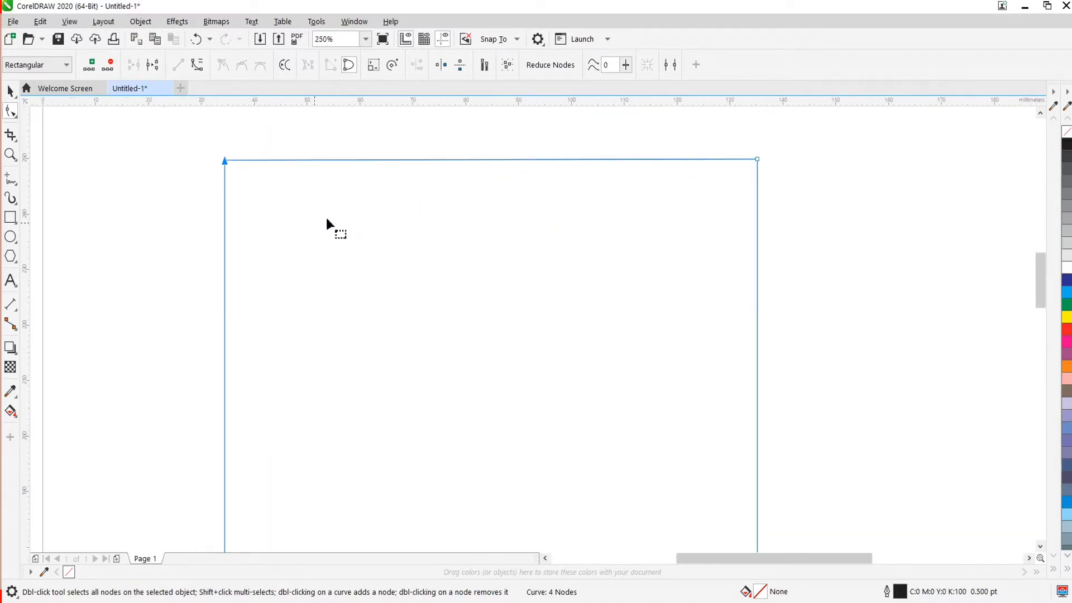
pyautogui.scroll(-1, 444, 199)
pyautogui.scroll(1, 473, 190)
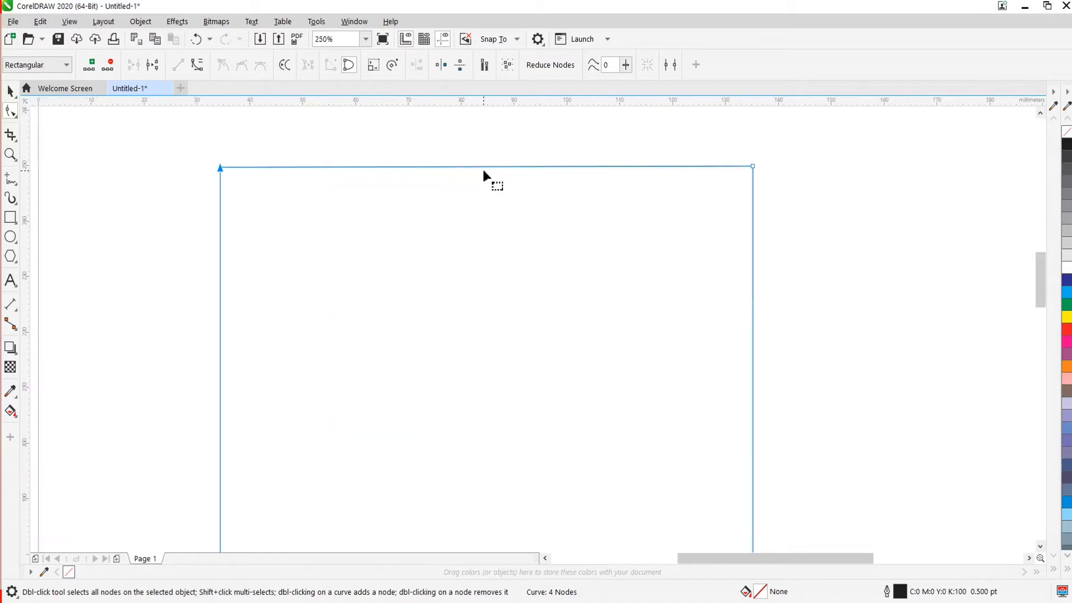
# Try shifting the shape's top edge down and its left edge inward with the Shape tool, and undo both moves.
pyautogui.moveTo(482, 164); pyautogui.dragTo(407, 231)
pyautogui.scroll(-2, 407, 231)
pyautogui.scroll(1, 417, 217)
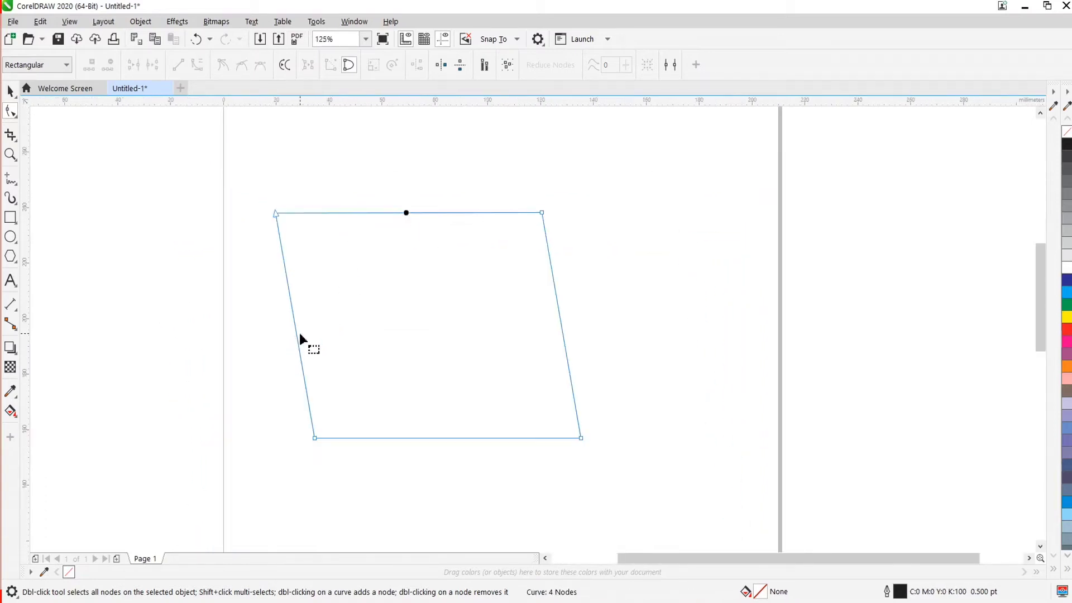
pyautogui.moveTo(297, 329); pyautogui.dragTo(326, 344)
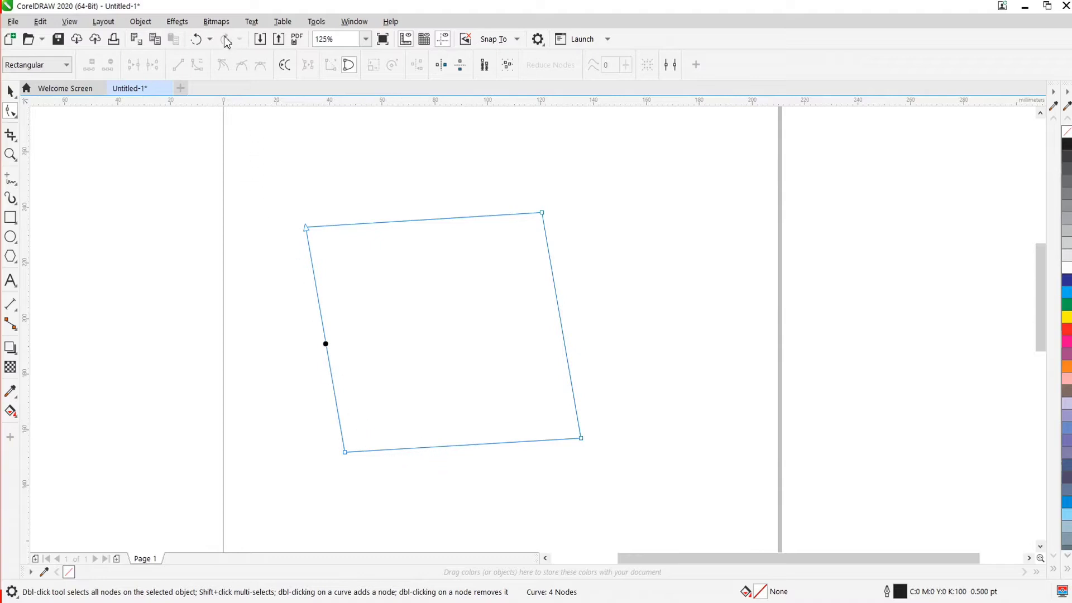
pyautogui.click(197, 39)
pyautogui.click(199, 39)
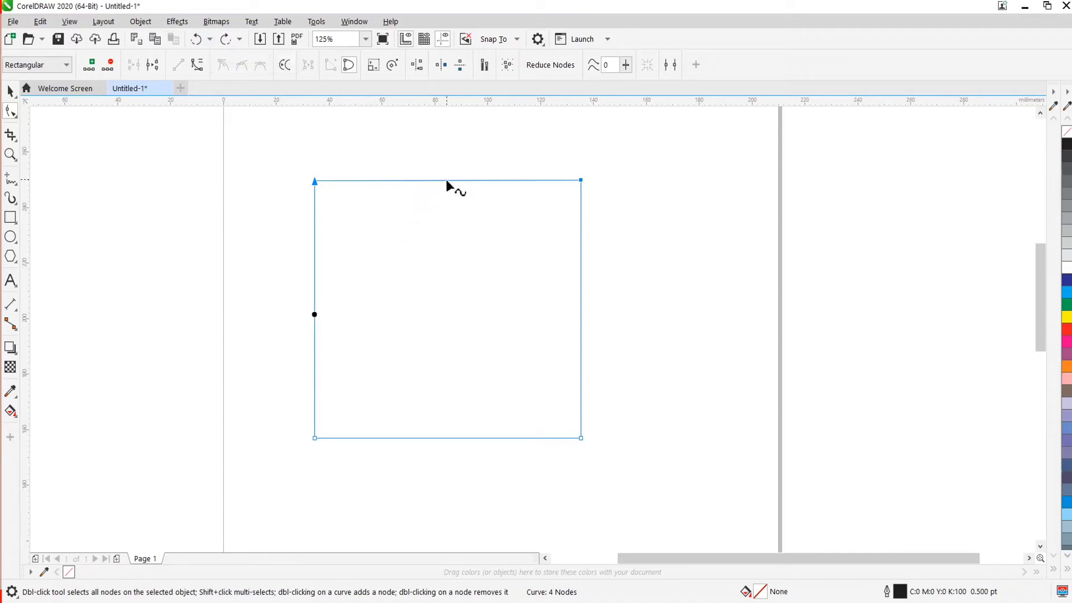
# Mark a point near the middle of the shape's top edge and convert that line segment to a curve.
pyautogui.scroll(2, 441, 180)
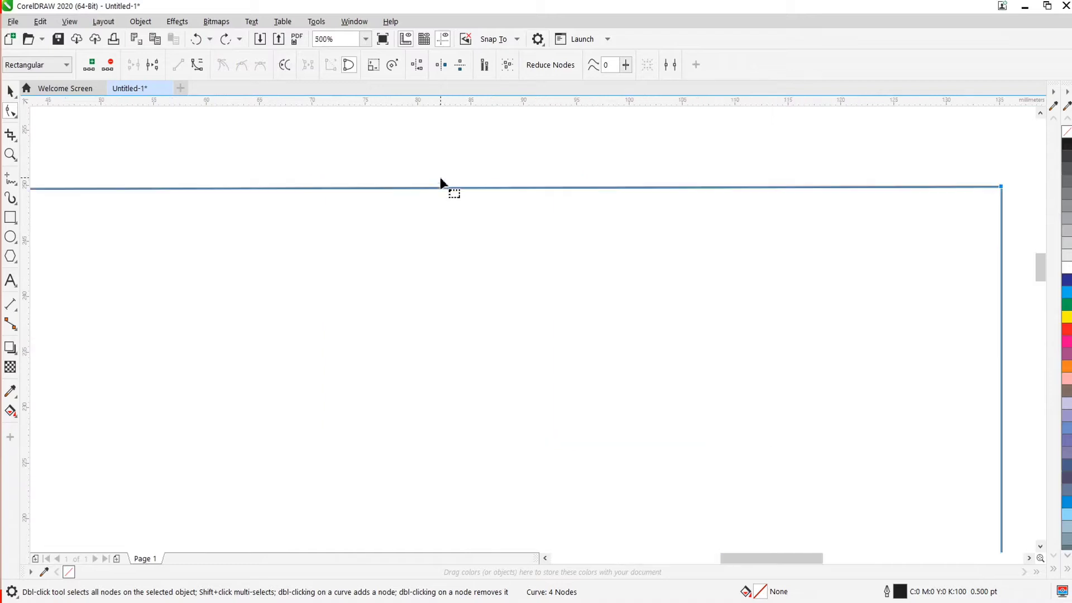
pyautogui.scroll(-1, 442, 195)
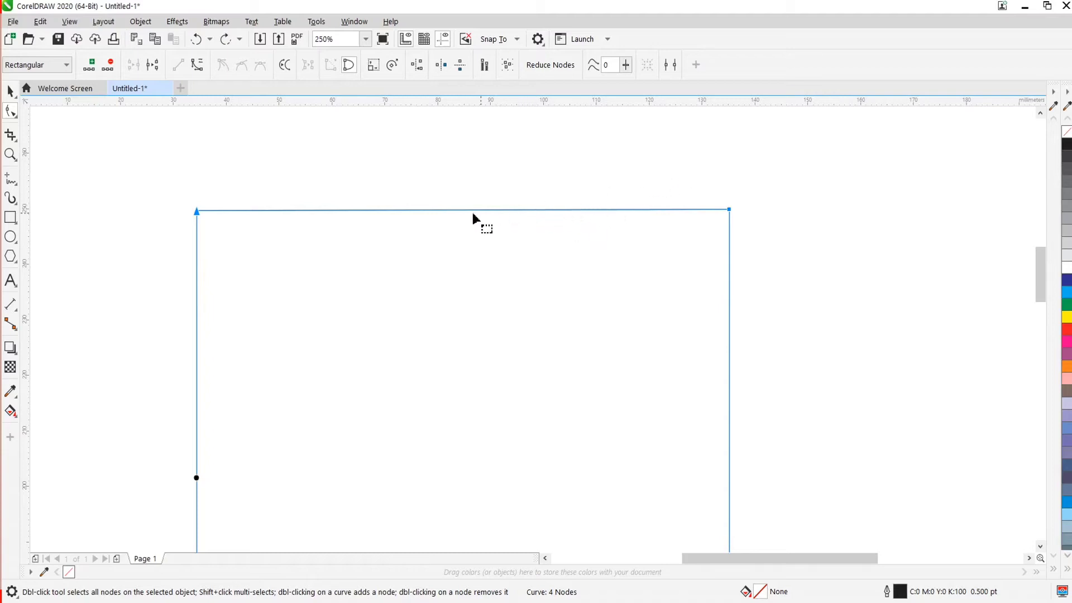
pyautogui.scroll(1, 453, 211)
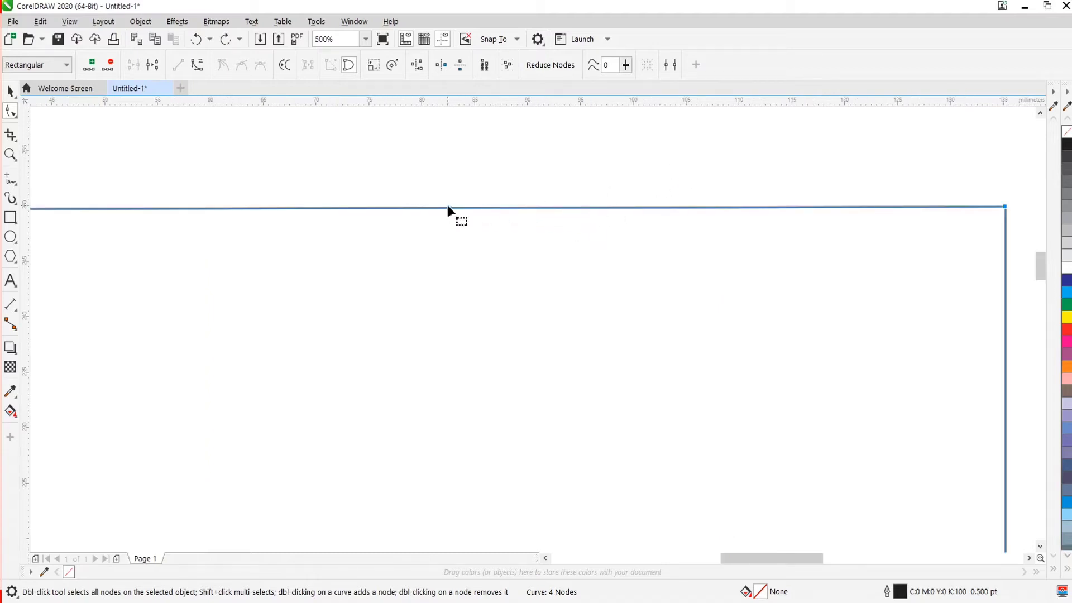
pyautogui.press('Escape')
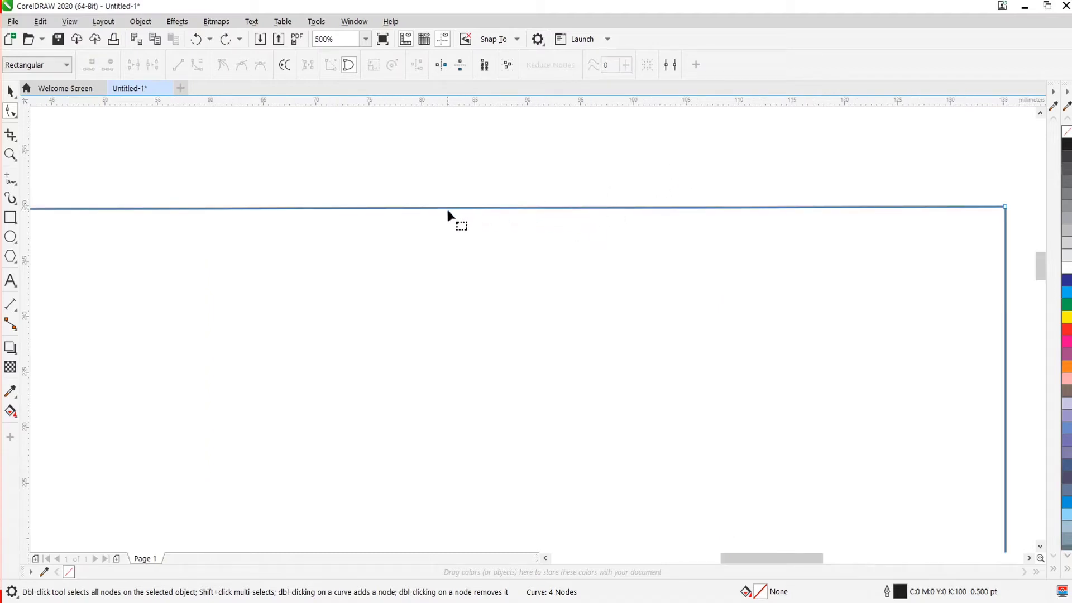
pyautogui.moveTo(445, 208); pyautogui.dragTo(445, 206)
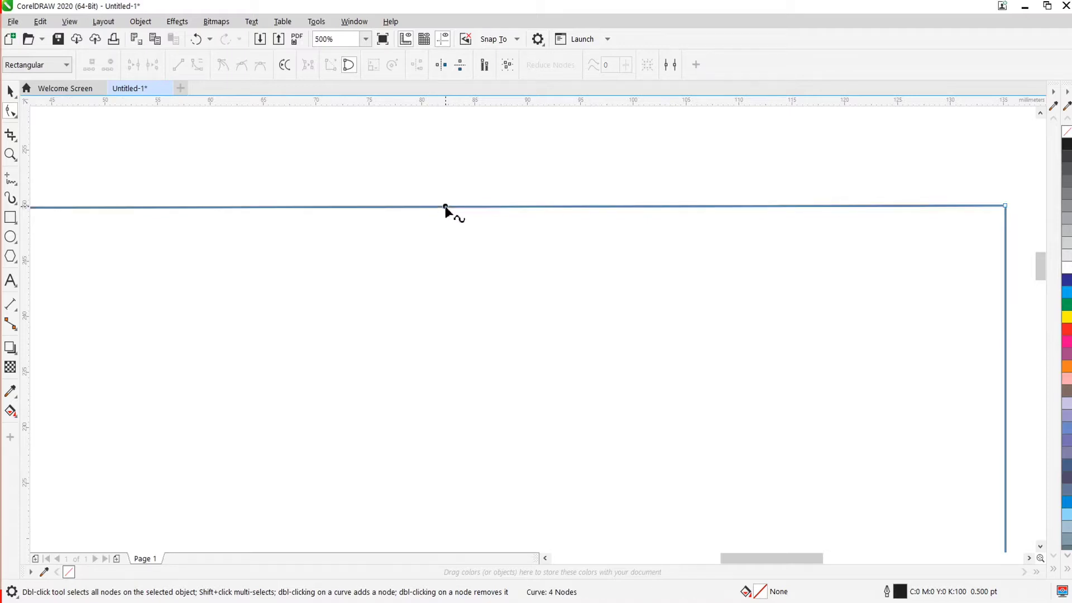
pyautogui.scroll(-1, 445, 210)
pyautogui.scroll(1, 426, 225)
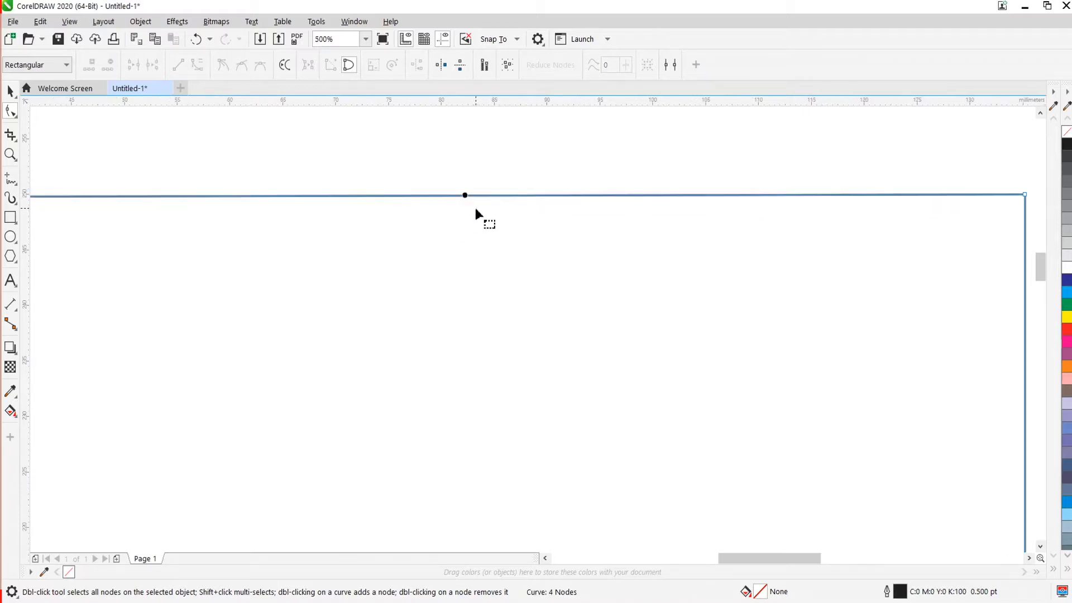
pyautogui.rightClick(465, 196)
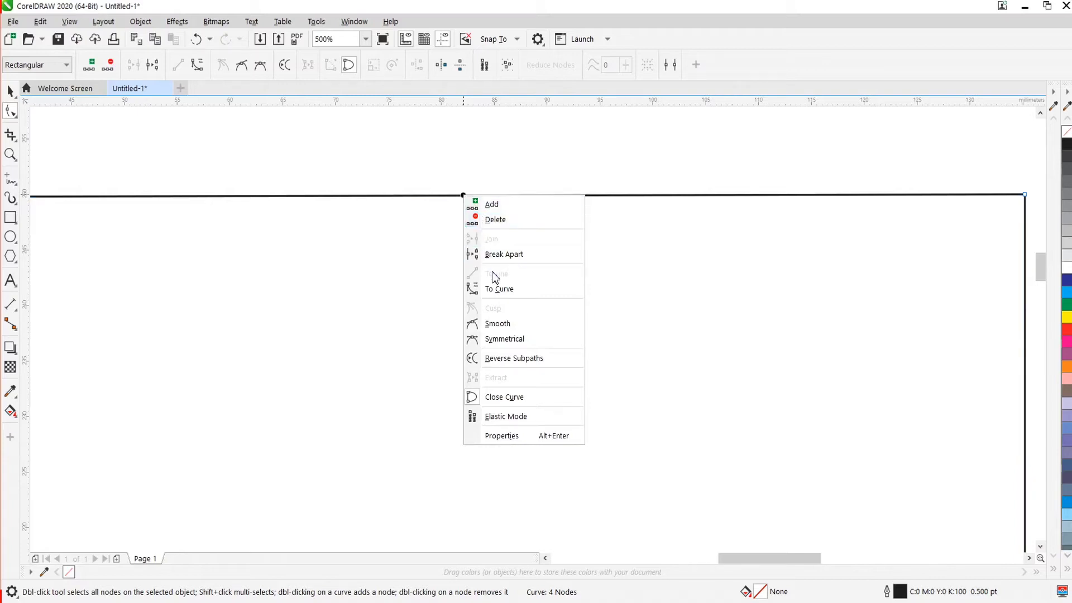
pyautogui.click(496, 290)
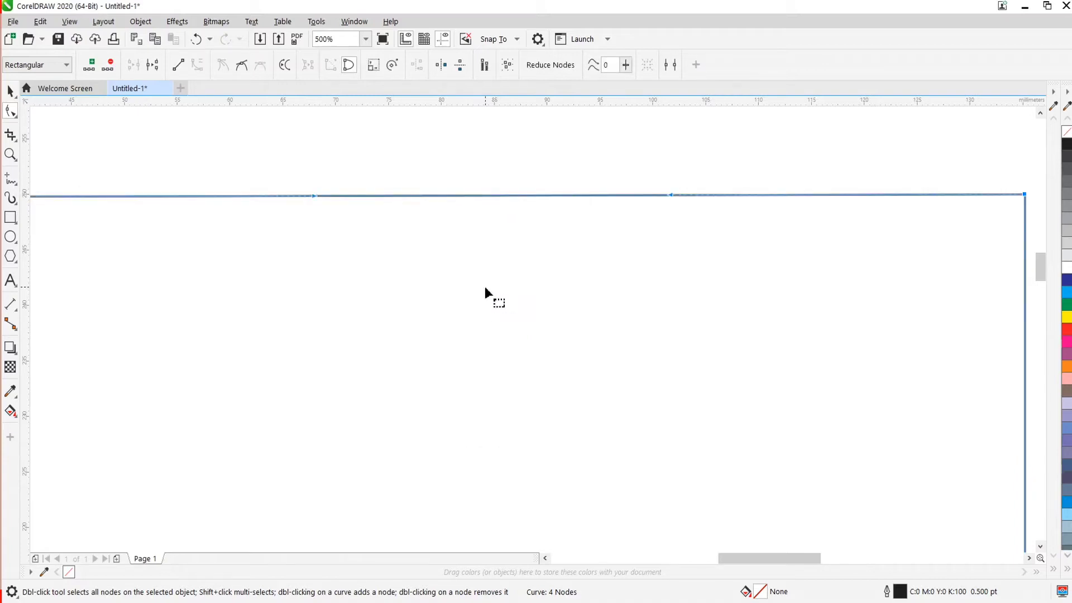
pyautogui.scroll(-4, 491, 310)
pyautogui.scroll(2, 491, 311)
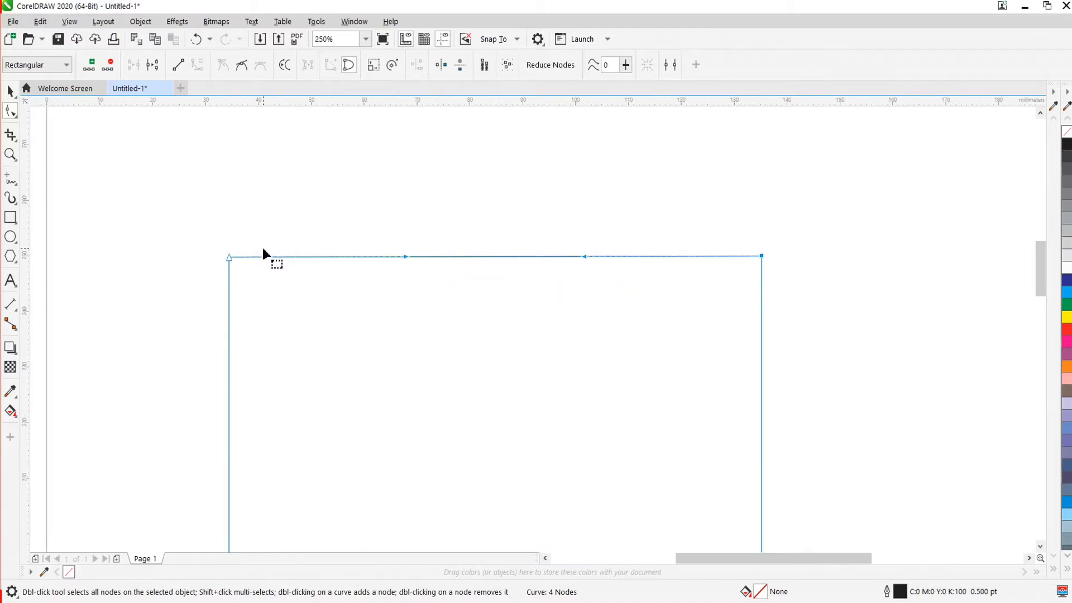
# Bend the middle of the shape's top edge downward into a shallow concave curve with the Shape tool.
pyautogui.scroll(-2, 263, 249)
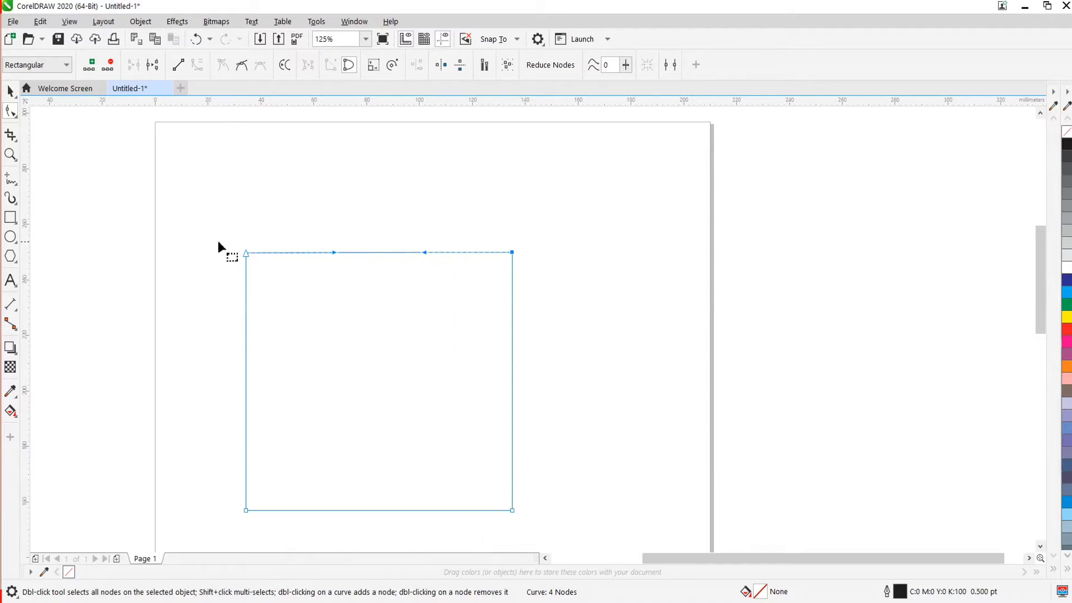
pyautogui.scroll(2, 393, 255)
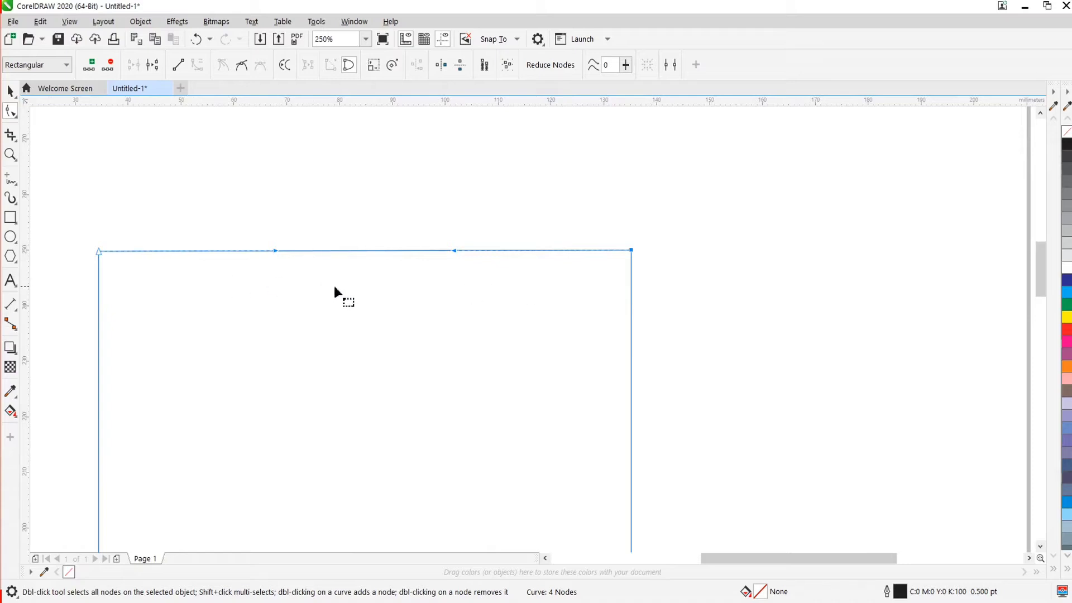
pyautogui.scroll(-2, 334, 286)
pyautogui.scroll(2, 357, 297)
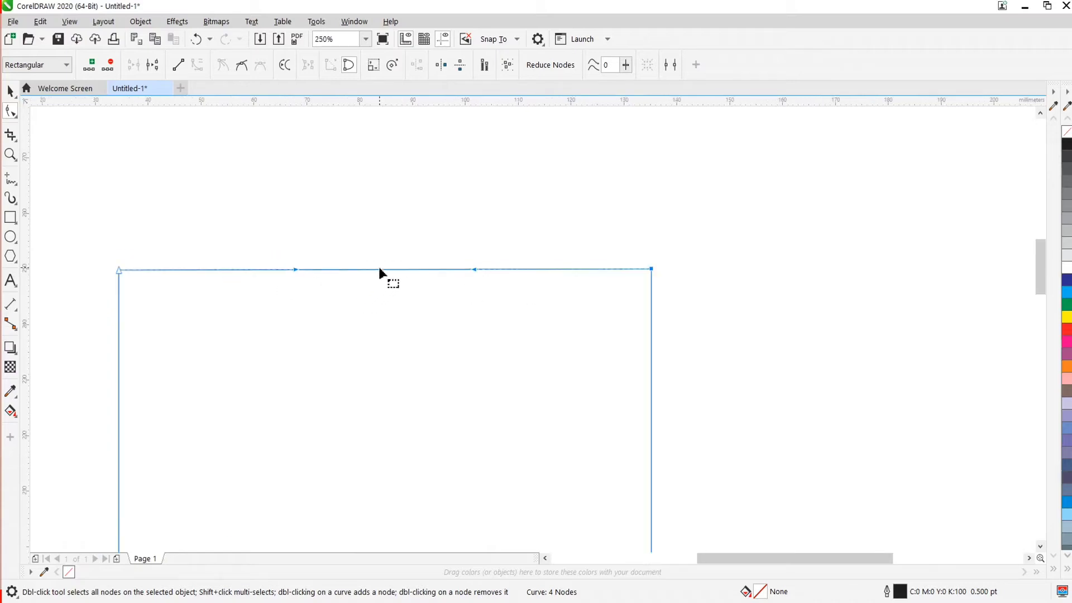
pyautogui.moveTo(378, 269); pyautogui.dragTo(370, 370)
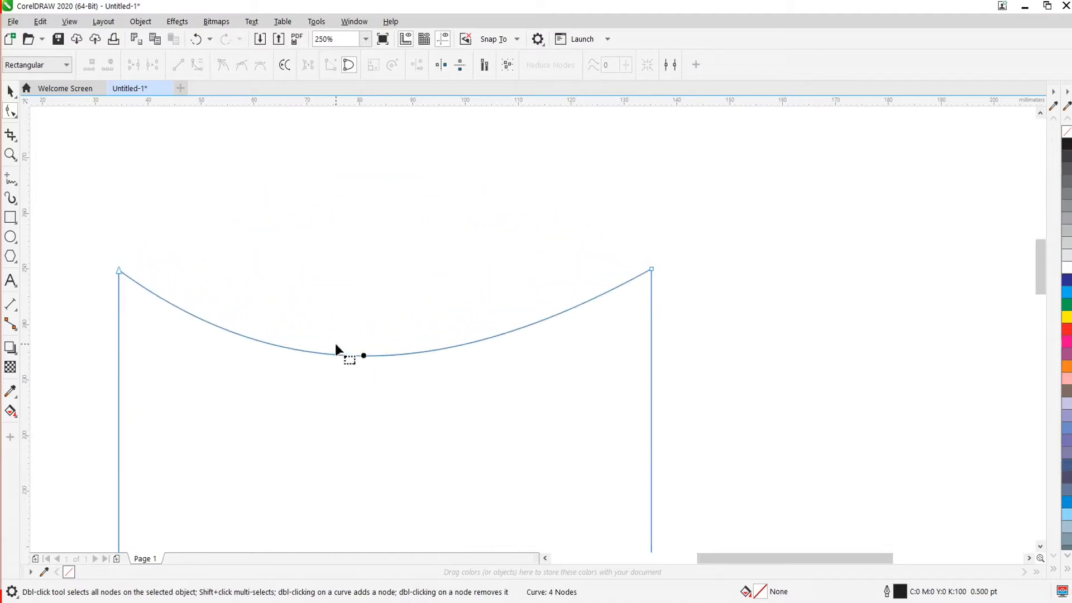
# Select the curve's upper-right node and examine the control handles at both ends of the curved top edge.
pyautogui.scroll(2, 355, 358)
pyautogui.scroll(-2, 369, 369)
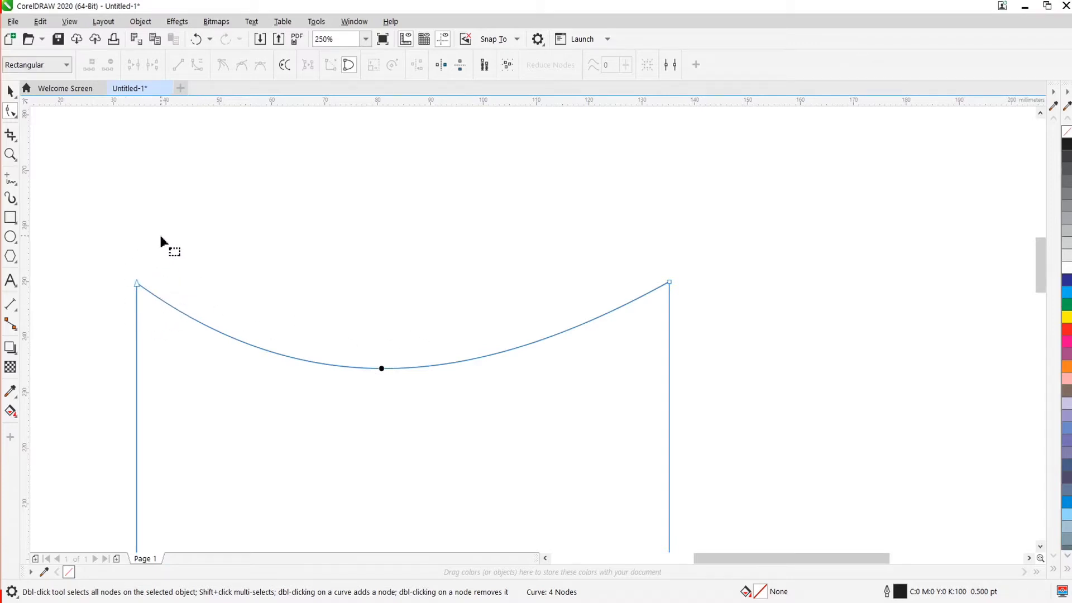
pyautogui.moveTo(647, 261); pyautogui.dragTo(715, 357)
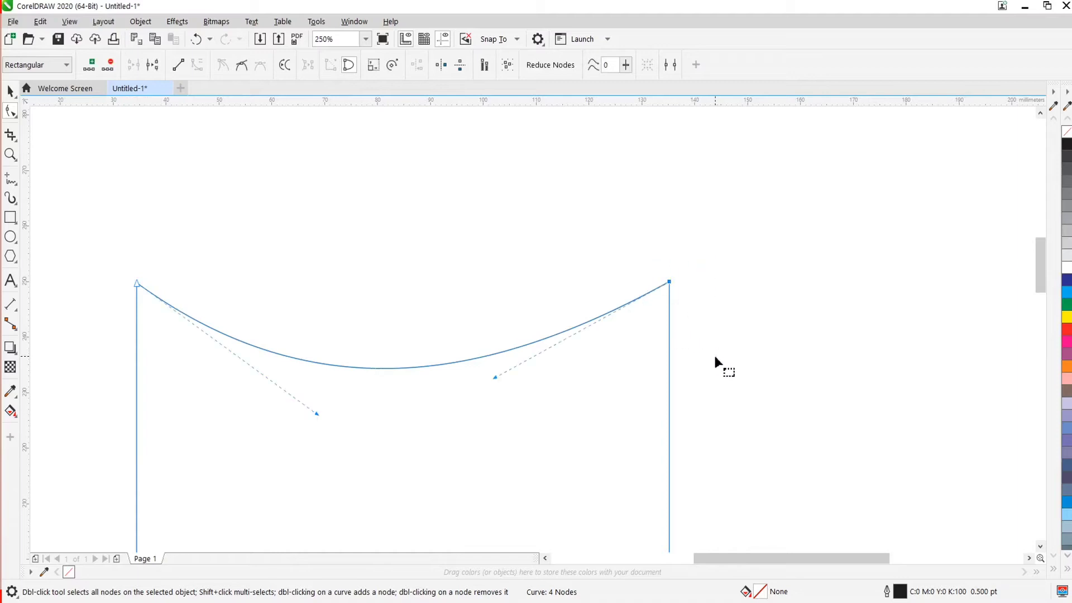
pyautogui.scroll(2, 300, 373)
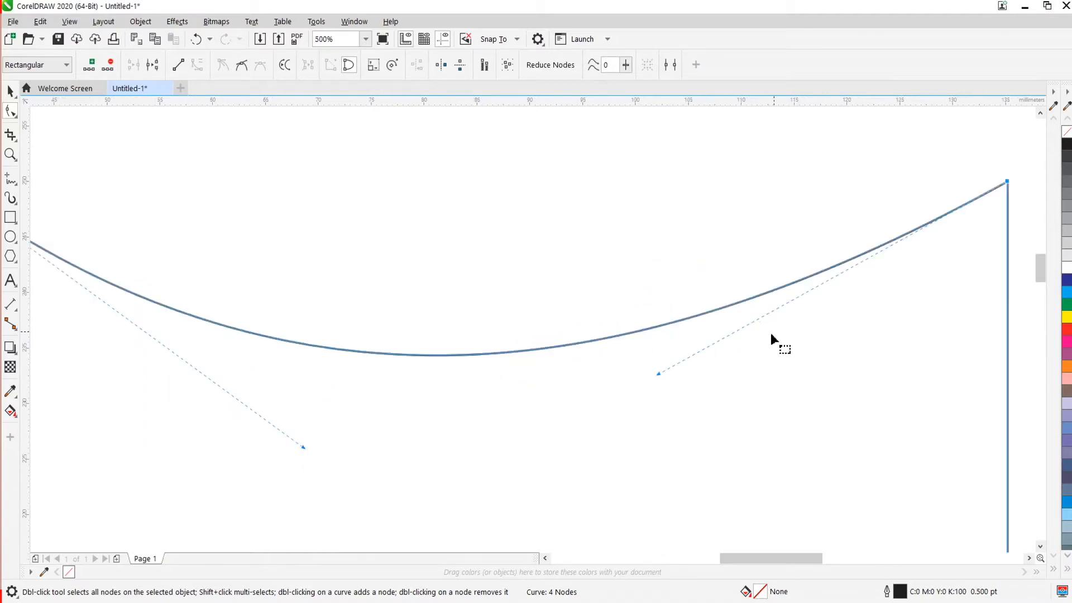
pyautogui.scroll(-2, 664, 414)
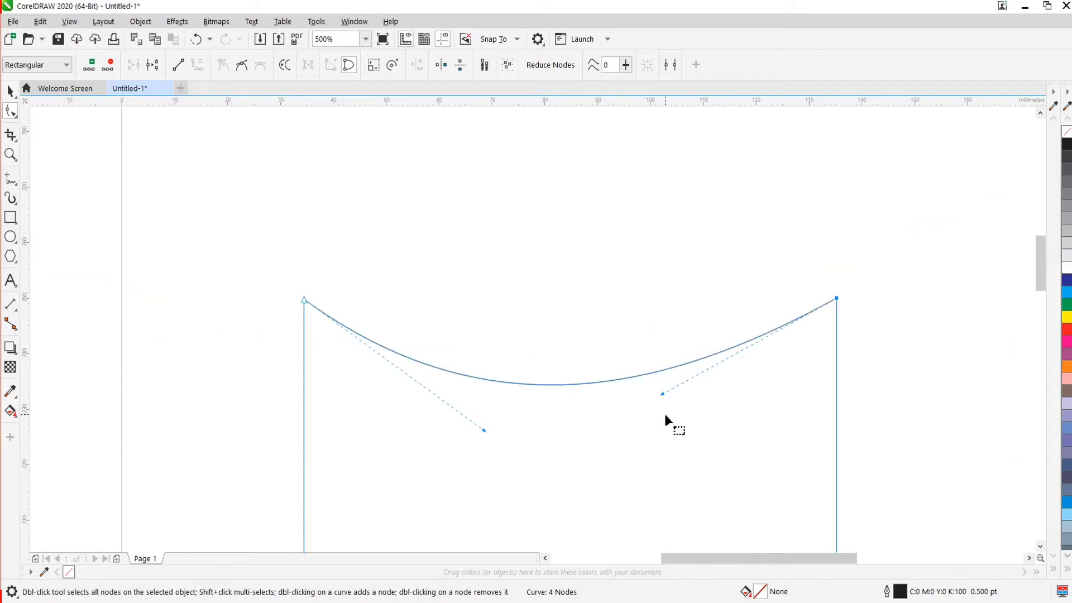
pyautogui.scroll(2, 633, 418)
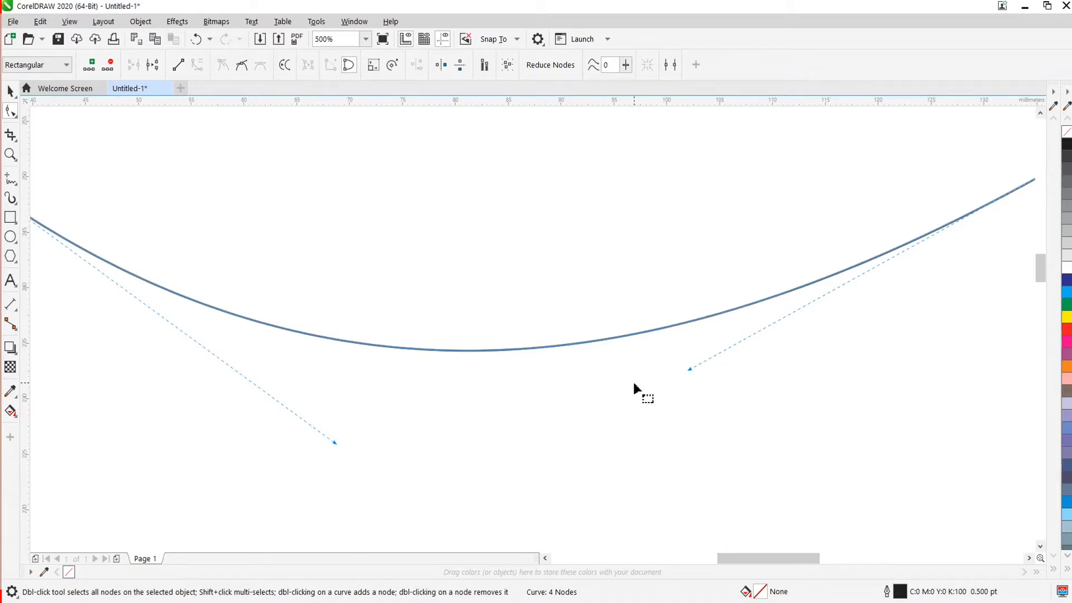
pyautogui.scroll(-1, 547, 433)
pyautogui.scroll(1, 548, 433)
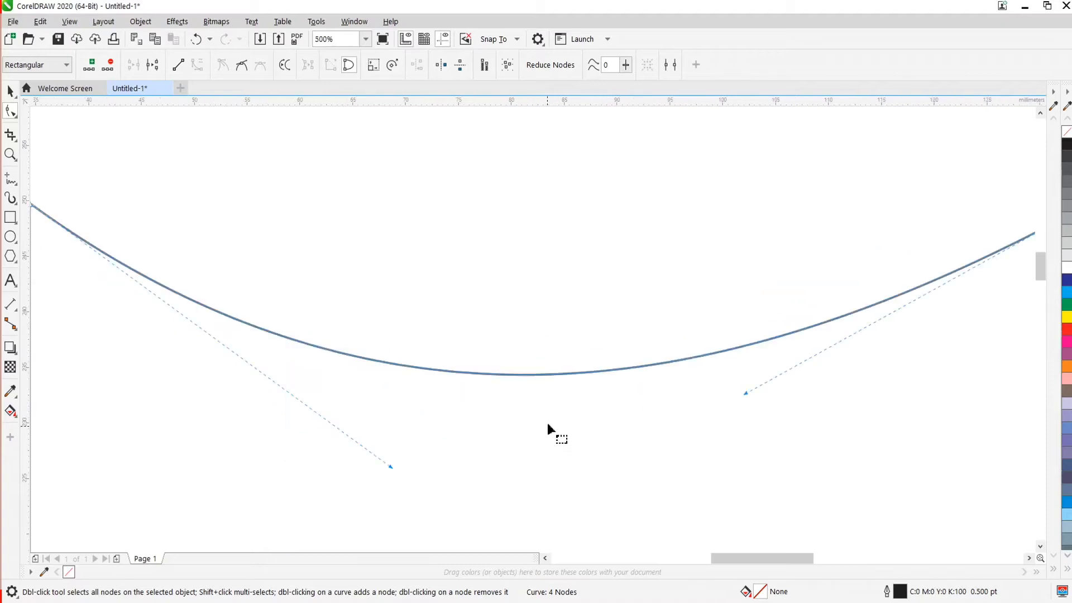
pyautogui.scroll(-1, 550, 430)
pyautogui.scroll(1, 536, 395)
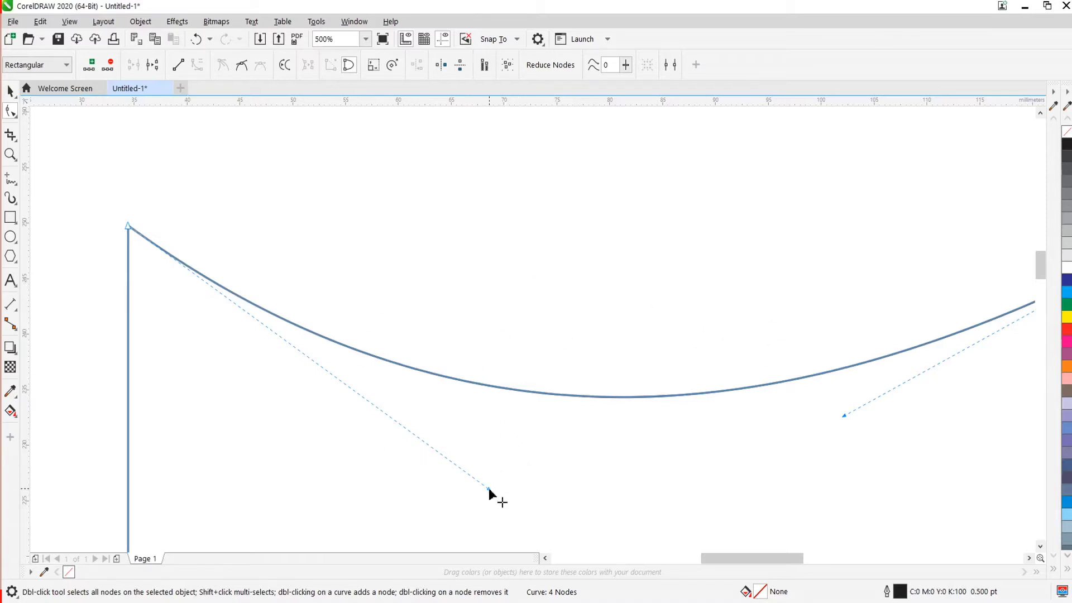
# Swing the top edge's left control handle above the edge and pull its right handle outward beyond the shape's right side.
pyautogui.moveTo(489, 491); pyautogui.dragTo(614, 130)
pyautogui.scroll(-2, 637, 270)
pyautogui.scroll(2, 737, 406)
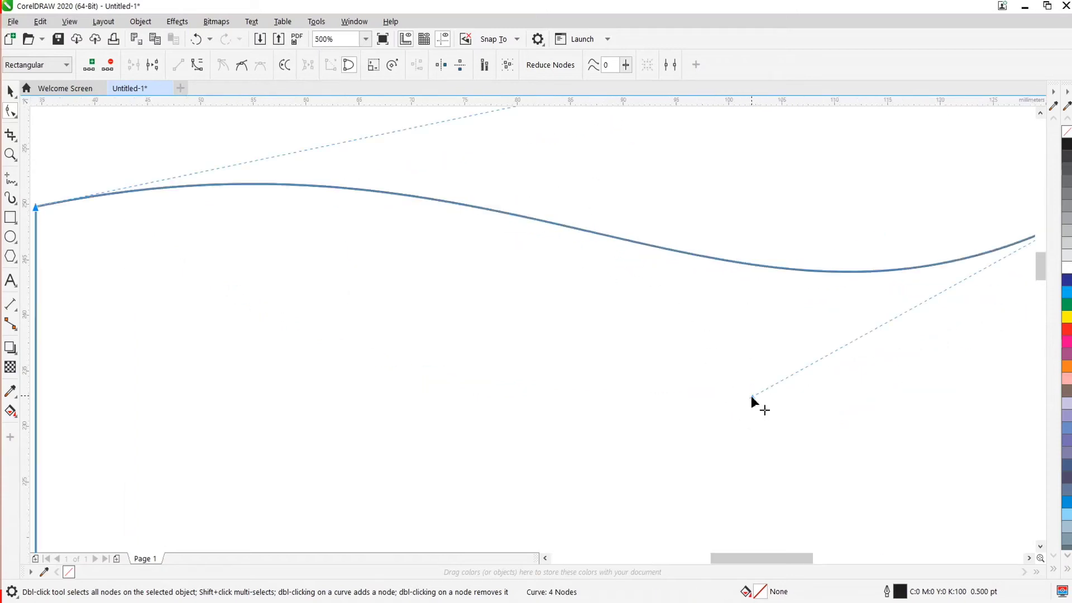
pyautogui.moveTo(752, 397); pyautogui.dragTo(545, 519)
pyautogui.scroll(-2, 514, 414)
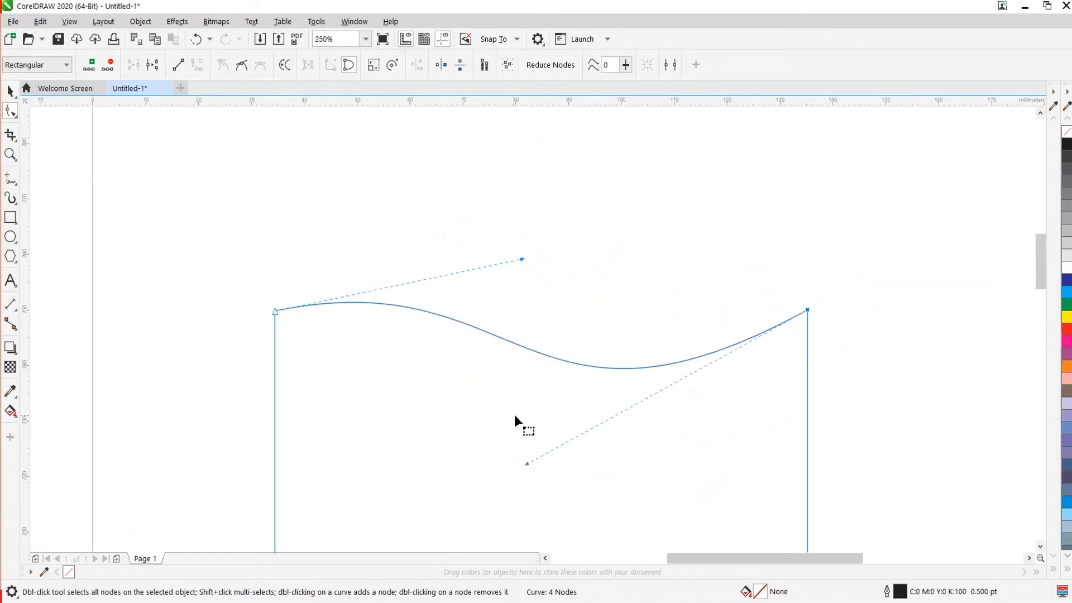
pyautogui.moveTo(527, 464); pyautogui.dragTo(961, 460)
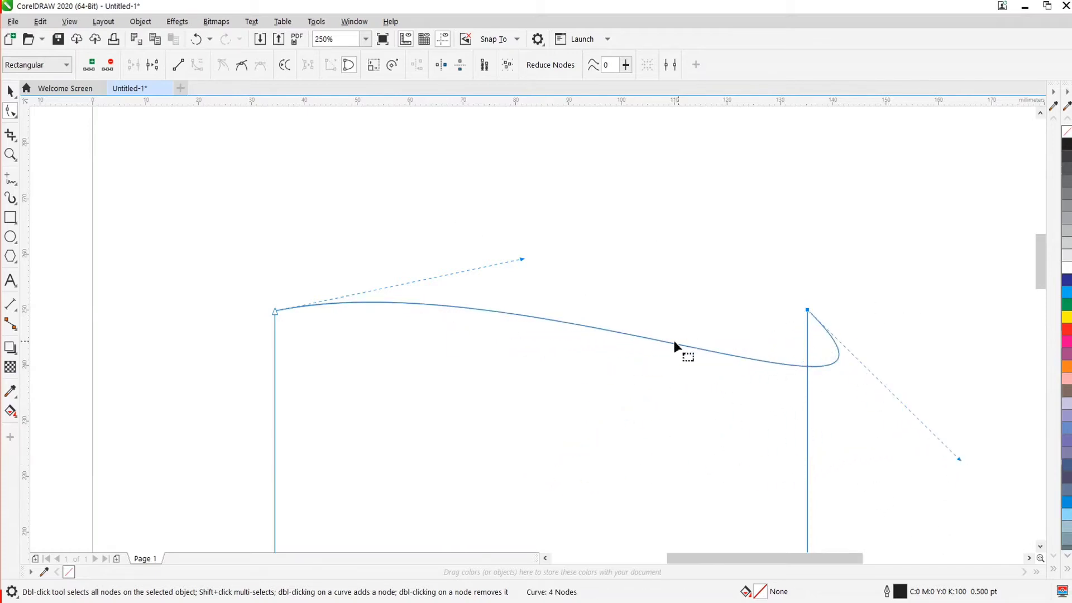
# Deselect the shape with the Pick tool and examine its reshaped top edge and the loop at the upper-right corner.
pyautogui.click(11, 91)
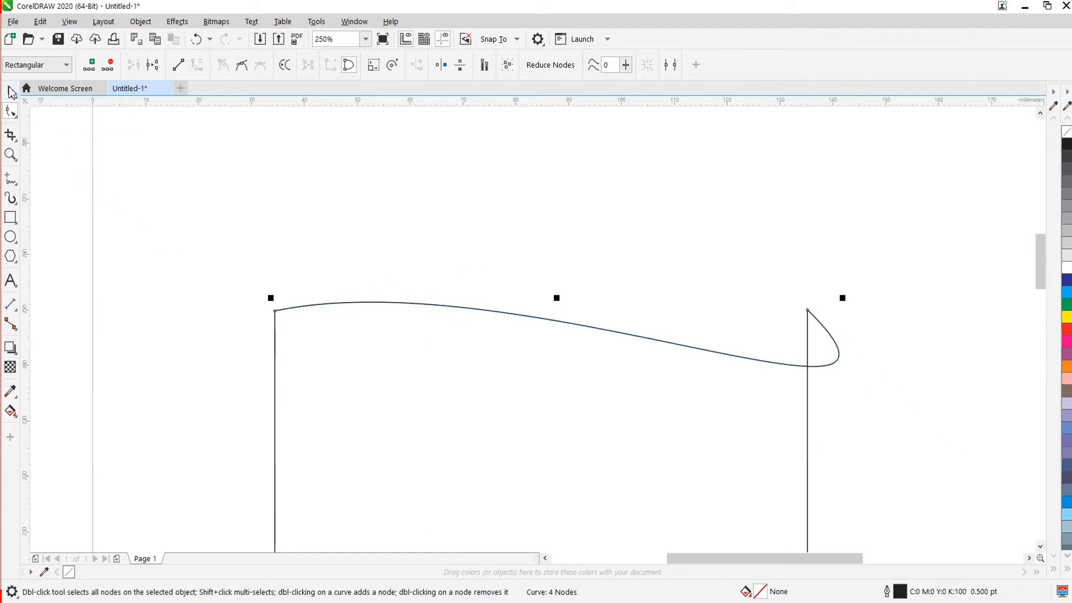
pyautogui.click(400, 226)
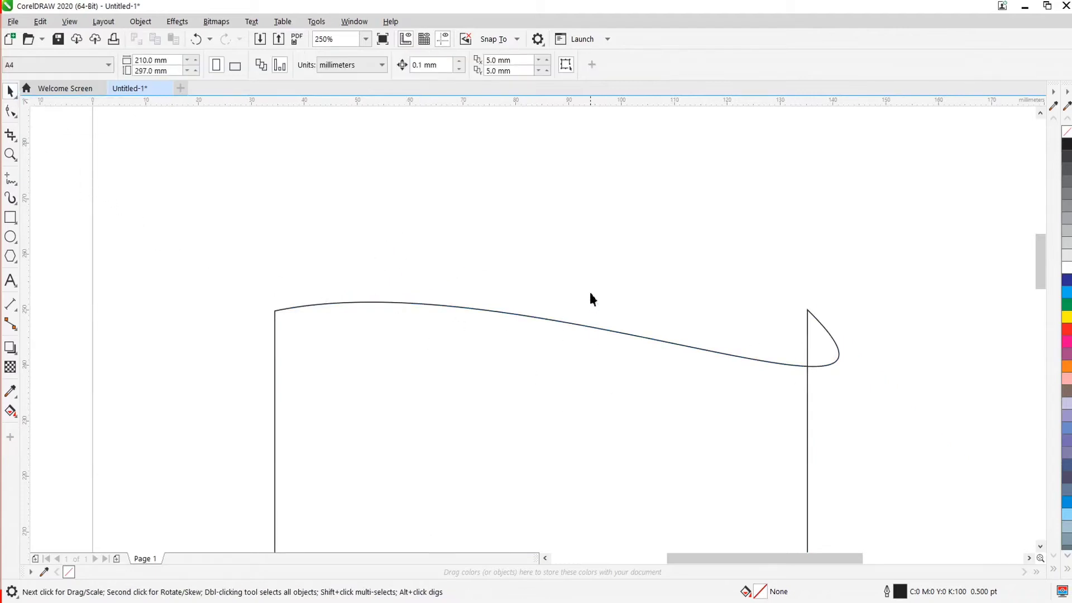
pyautogui.scroll(-4, 588, 295)
pyautogui.scroll(2, 588, 305)
pyautogui.scroll(2, 581, 302)
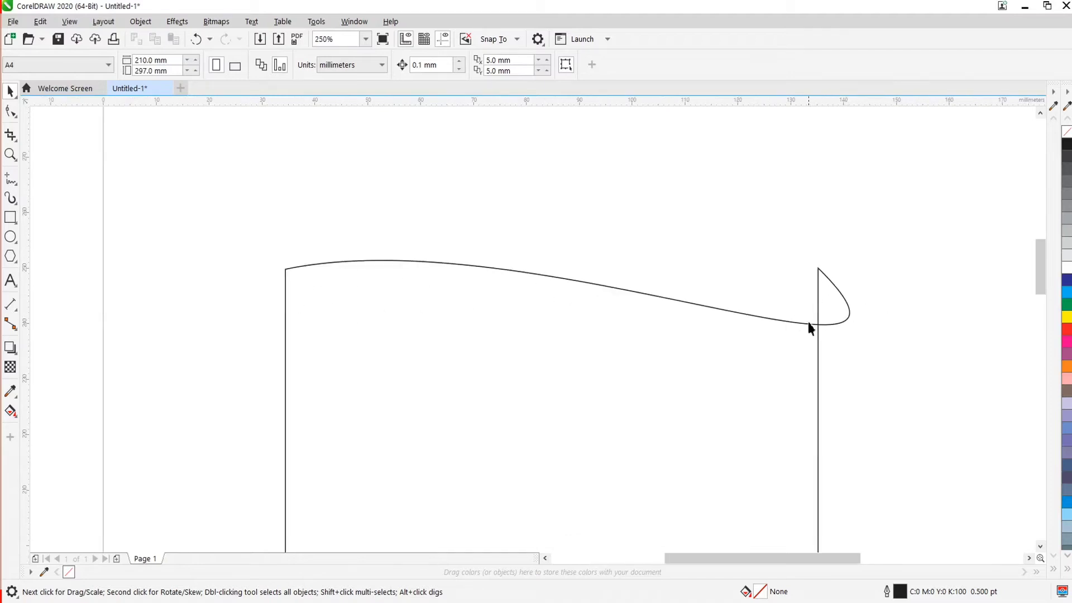
# Reselect the shape for node editing and pull the upper-right node's handle back inward, flattening the top edge into a gentle wave.
pyautogui.click(386, 260)
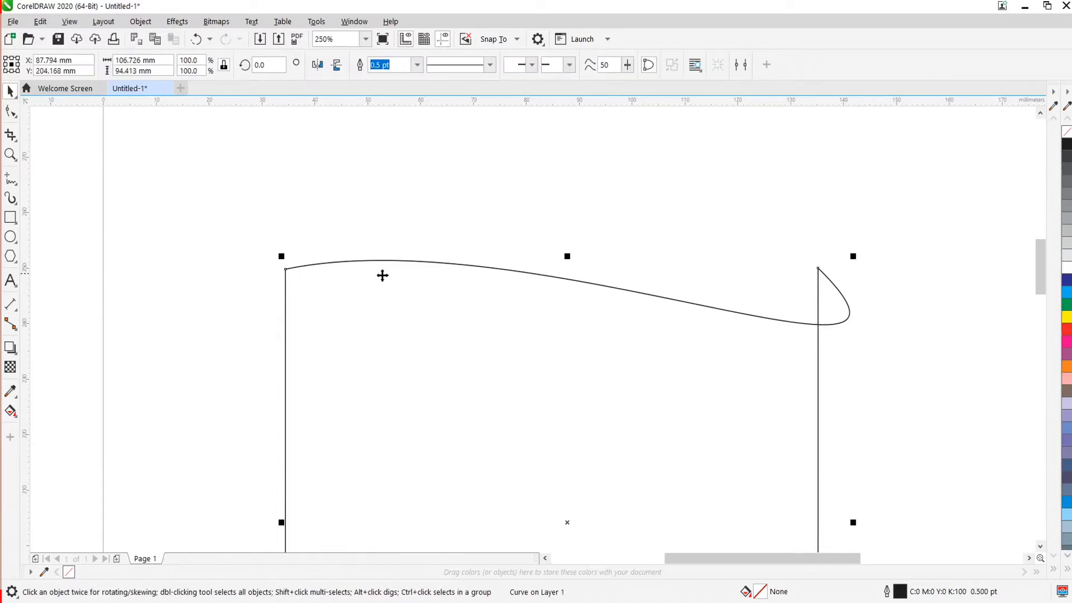
pyautogui.click(12, 114)
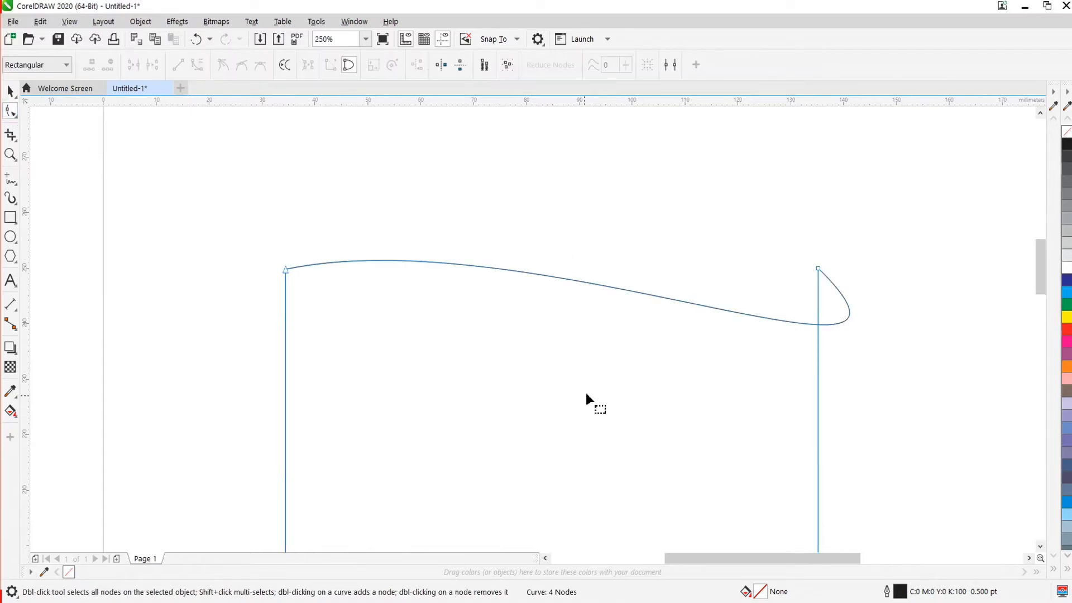
pyautogui.scroll(1, 650, 338)
pyautogui.scroll(-1, 717, 338)
pyautogui.moveTo(853, 258); pyautogui.dragTo(818, 317)
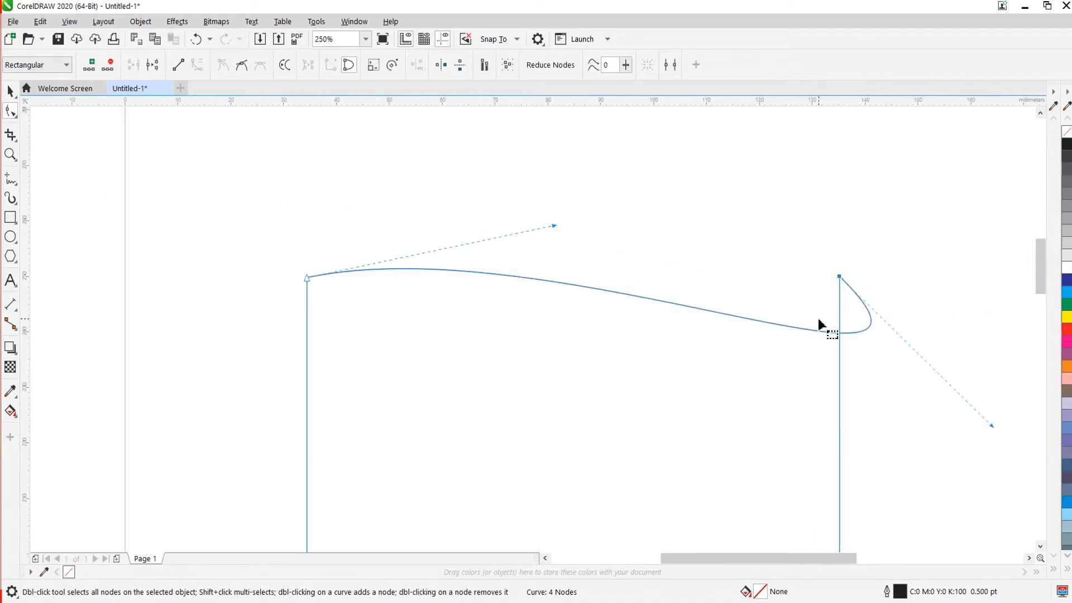
pyautogui.moveTo(992, 427); pyautogui.dragTo(562, 269)
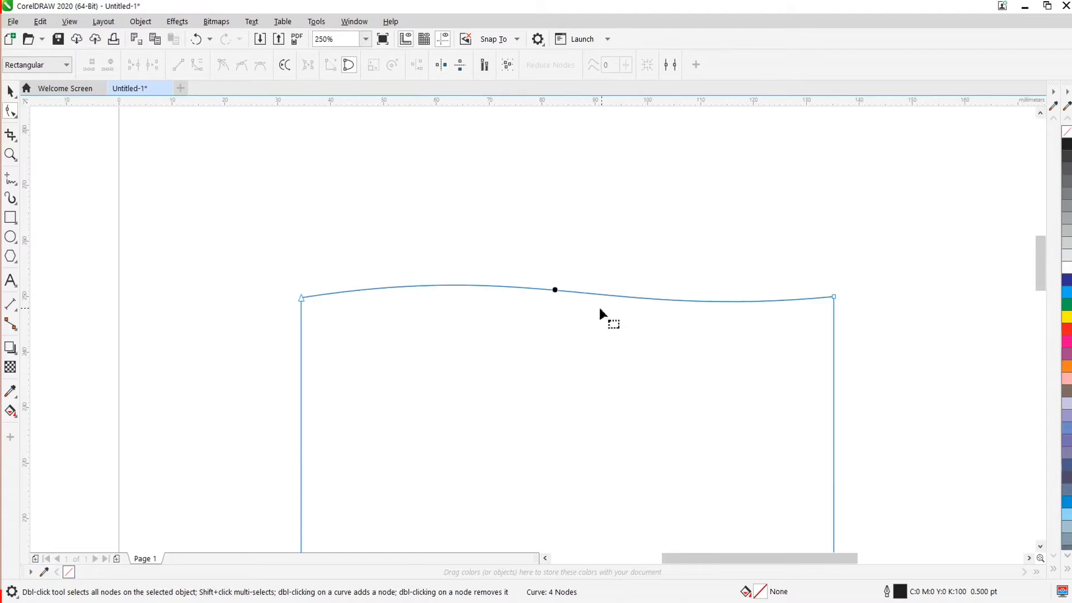
# Add a node near the middle of the shape's wavy top edge with the Shape tool.
pyautogui.scroll(2, 514, 297)
pyautogui.scroll(-2, 475, 298)
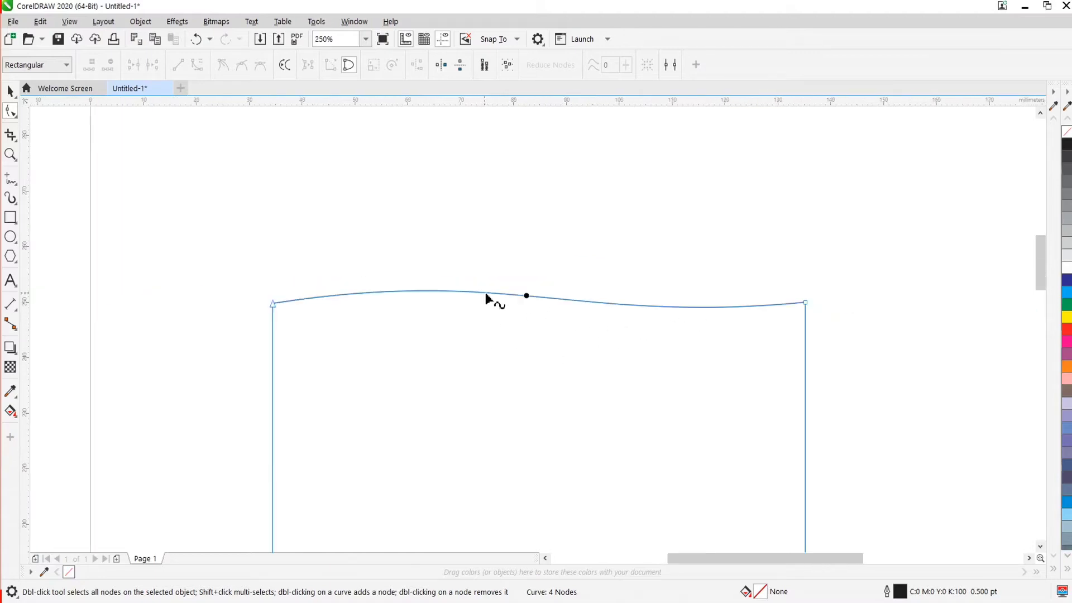
pyautogui.scroll(2, 268, 304)
pyautogui.scroll(-2, 371, 317)
pyautogui.scroll(2, 576, 303)
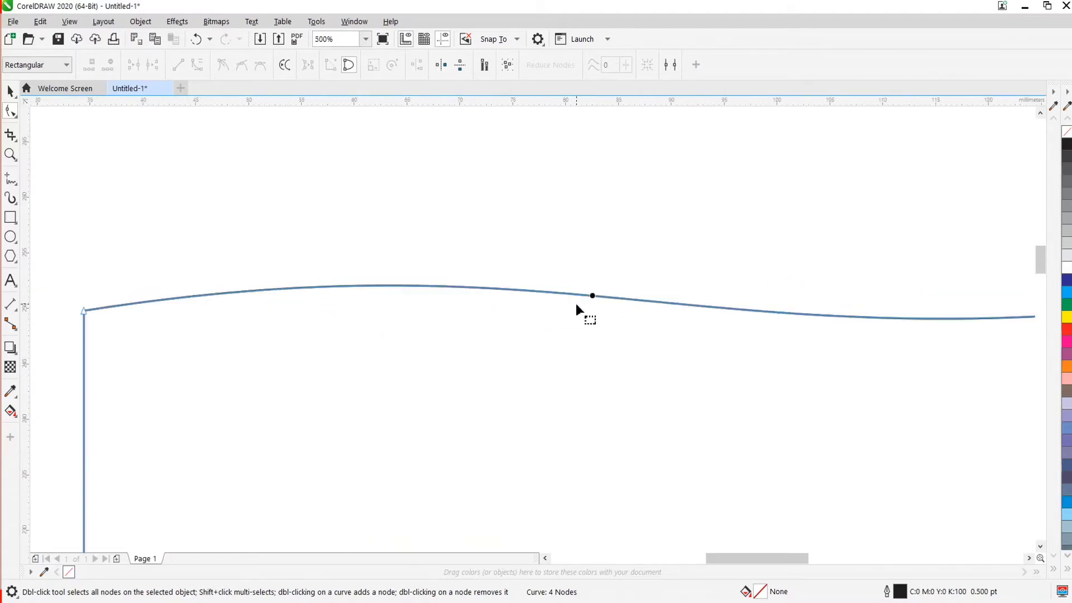
pyautogui.doubleClick(604, 298)
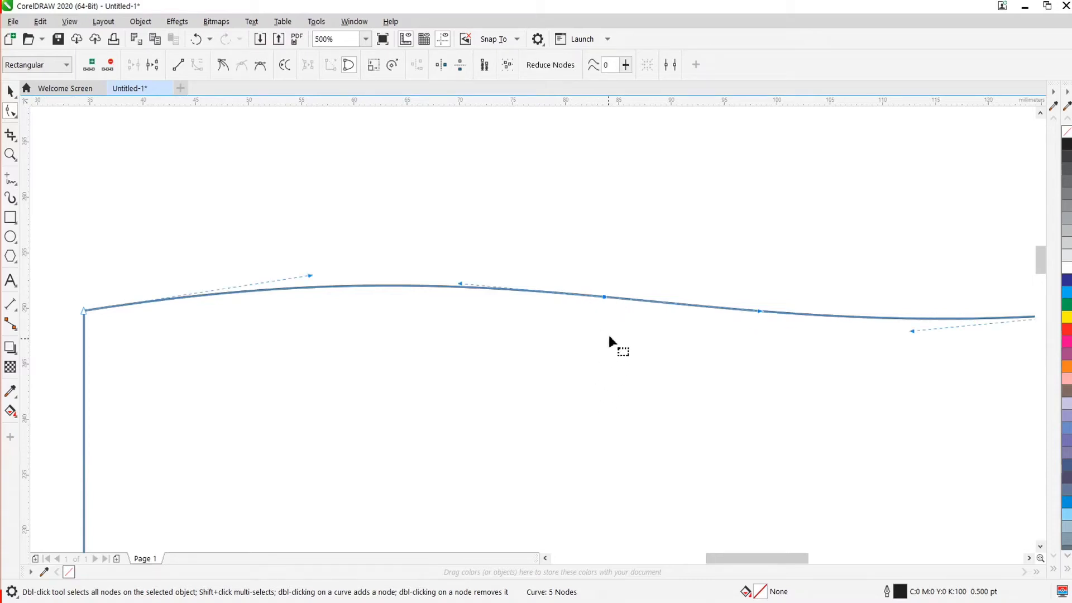
# Examine the top edge's middle node and its two control handles up close.
pyautogui.scroll(1, 604, 297)
pyautogui.scroll(-1, 604, 297)
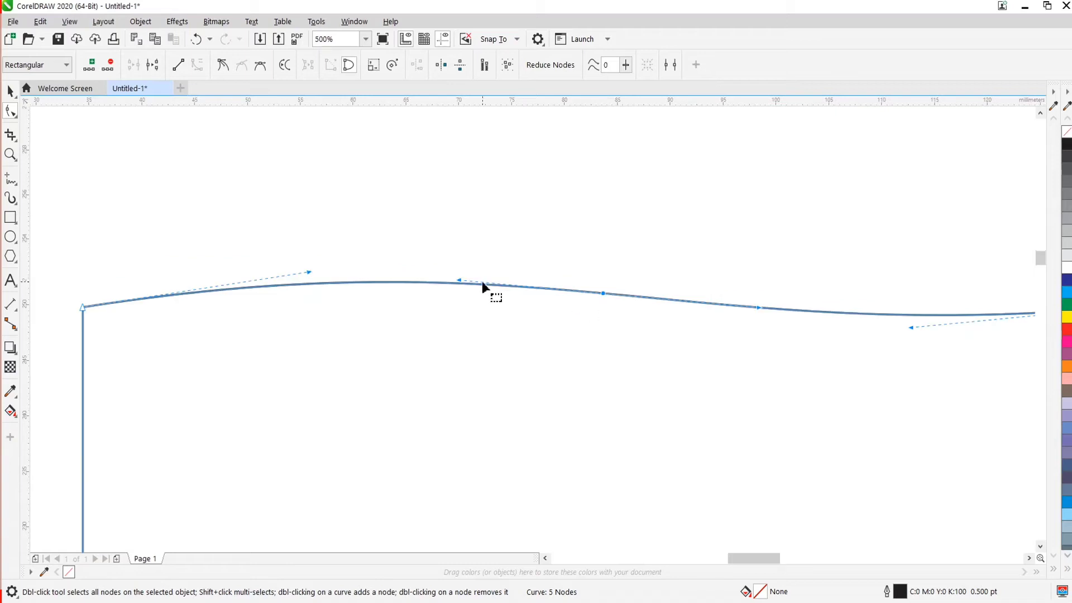
pyautogui.scroll(1, 483, 282)
pyautogui.scroll(-1, 421, 290)
pyautogui.scroll(1, 592, 300)
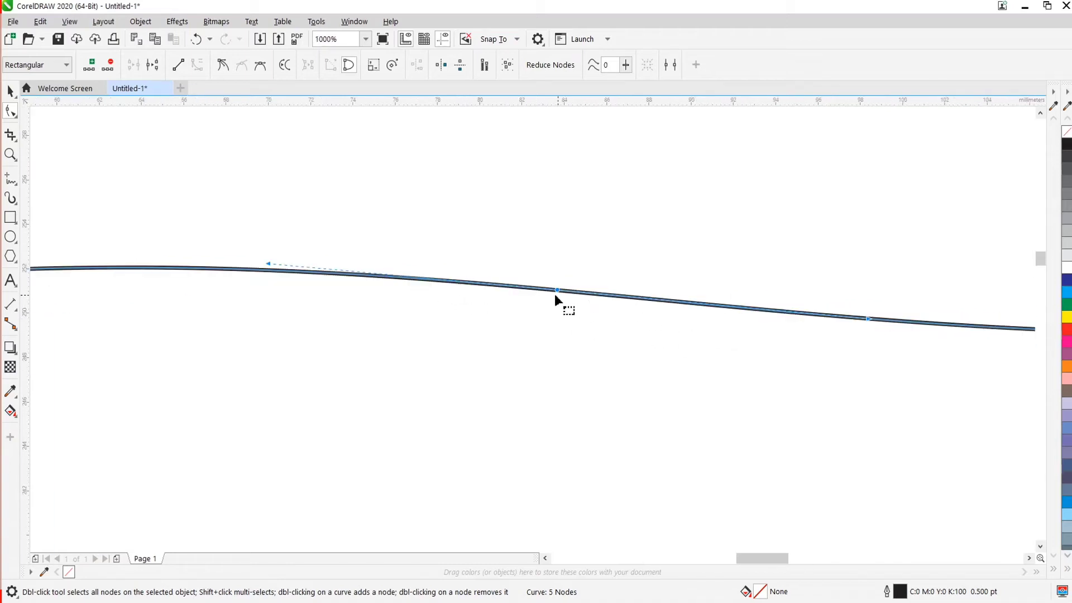
pyautogui.scroll(-1, 667, 313)
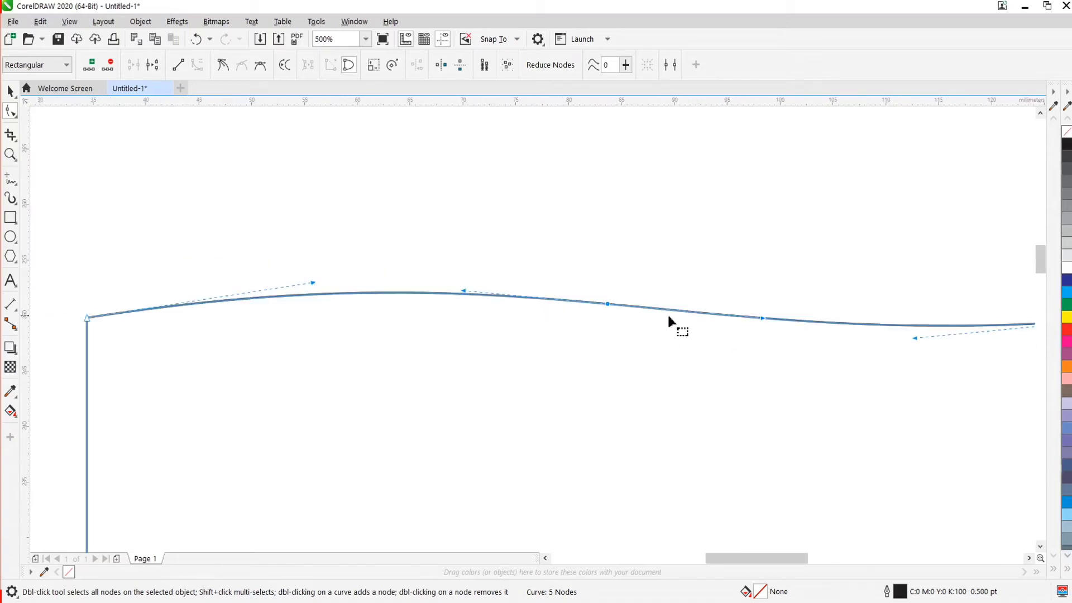
pyautogui.scroll(1, 693, 323)
pyautogui.scroll(-1, 714, 346)
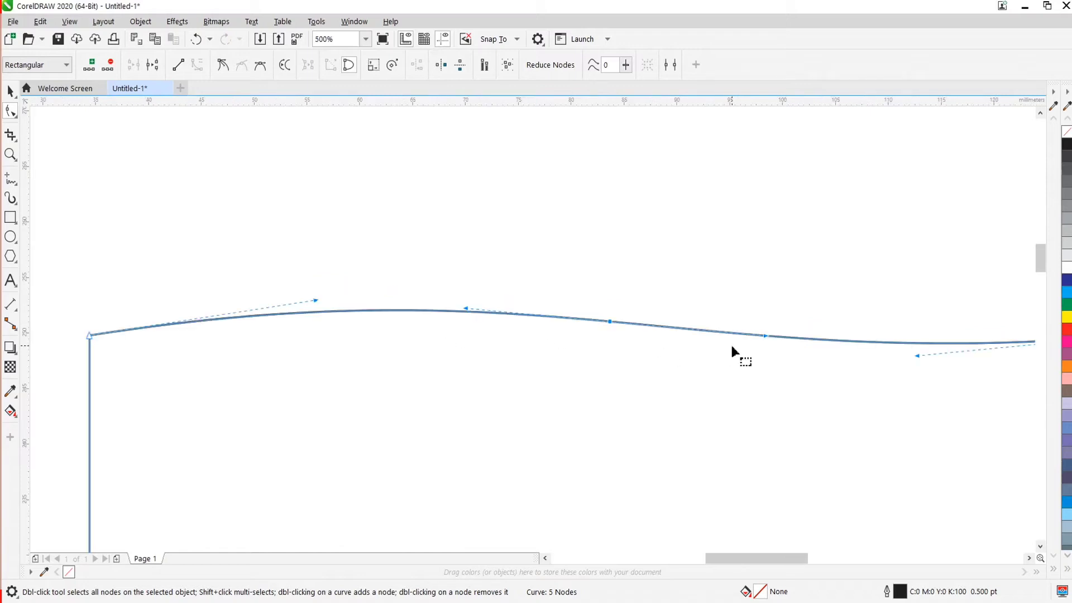
pyautogui.scroll(1, 757, 352)
pyautogui.scroll(-1, 773, 356)
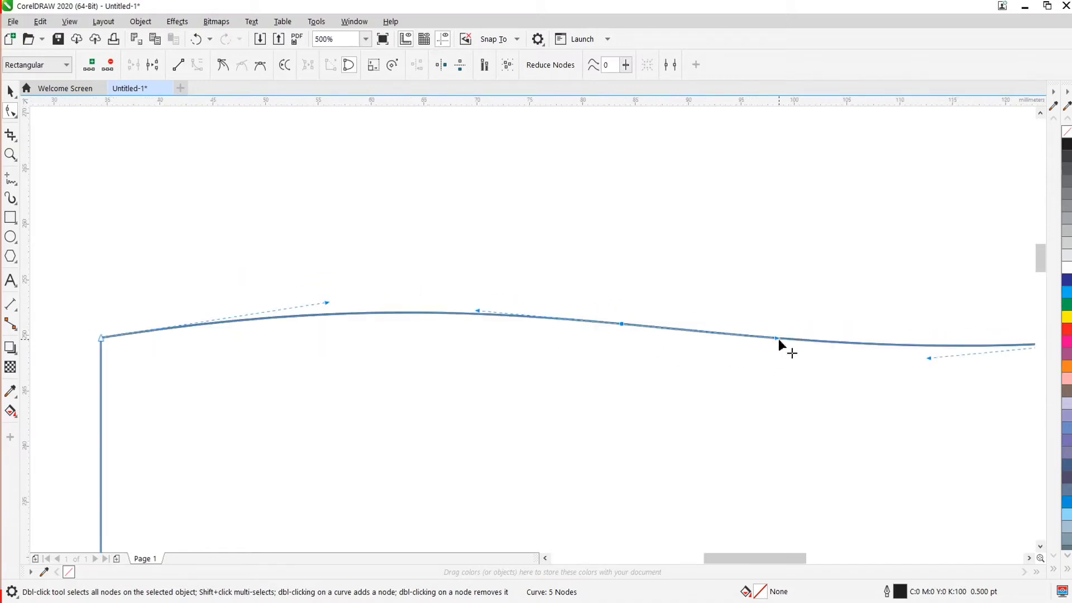
# Raise the middle node's right control handle and pull its left handle down and outward to form an S-shaped wave.
pyautogui.moveTo(778, 338); pyautogui.dragTo(791, 264)
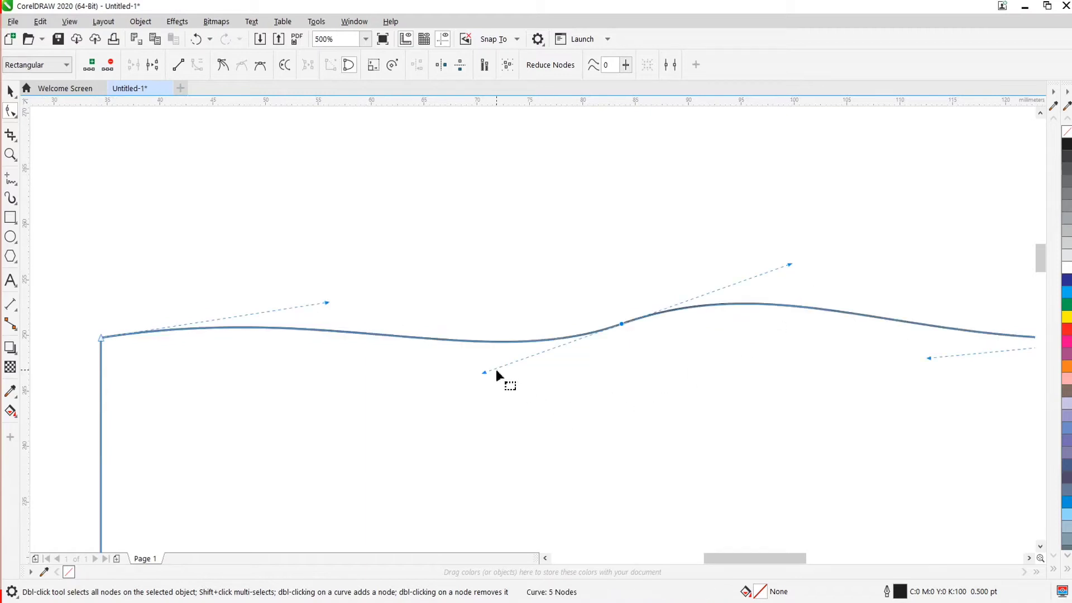
pyautogui.moveTo(484, 372); pyautogui.dragTo(439, 418)
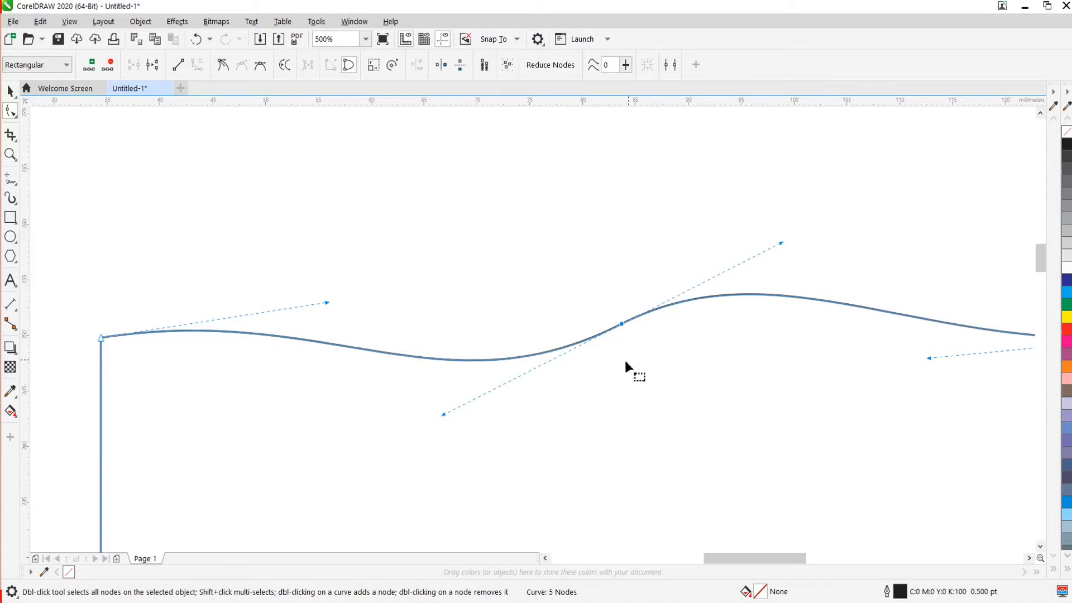
pyautogui.scroll(-1, 615, 373)
pyautogui.scroll(1, 635, 355)
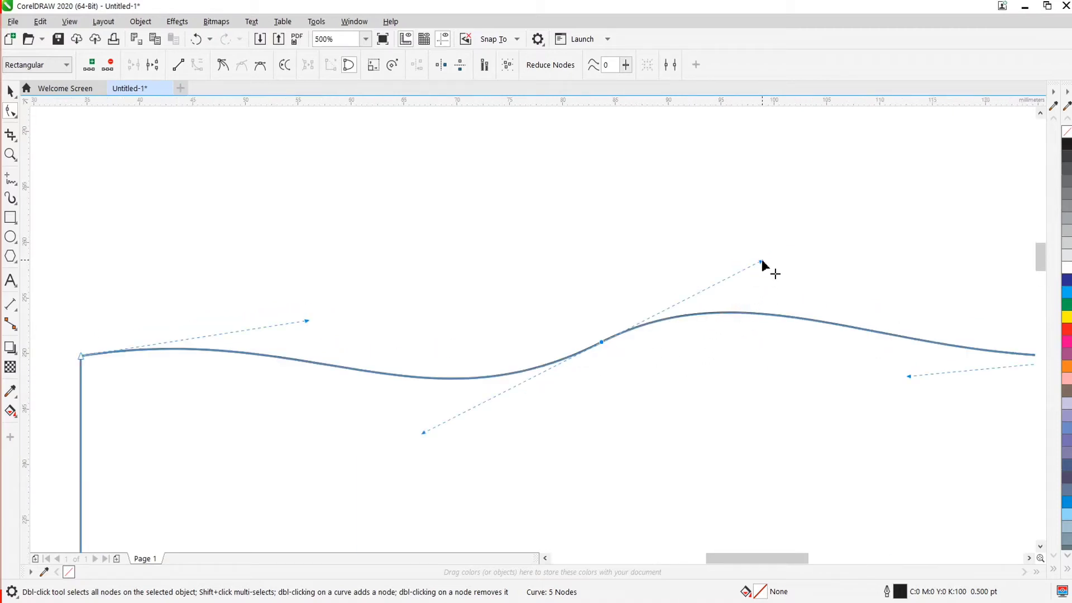
# Stretch the middle node's right control handle far up and outward to enlarge the hump on the top edge's right half.
pyautogui.moveTo(762, 261)
pyautogui.mouseDown()
pyautogui.moveTo(717, 224)
pyautogui.moveTo(752, 282)
pyautogui.moveTo(749, 246)
pyautogui.mouseUp()
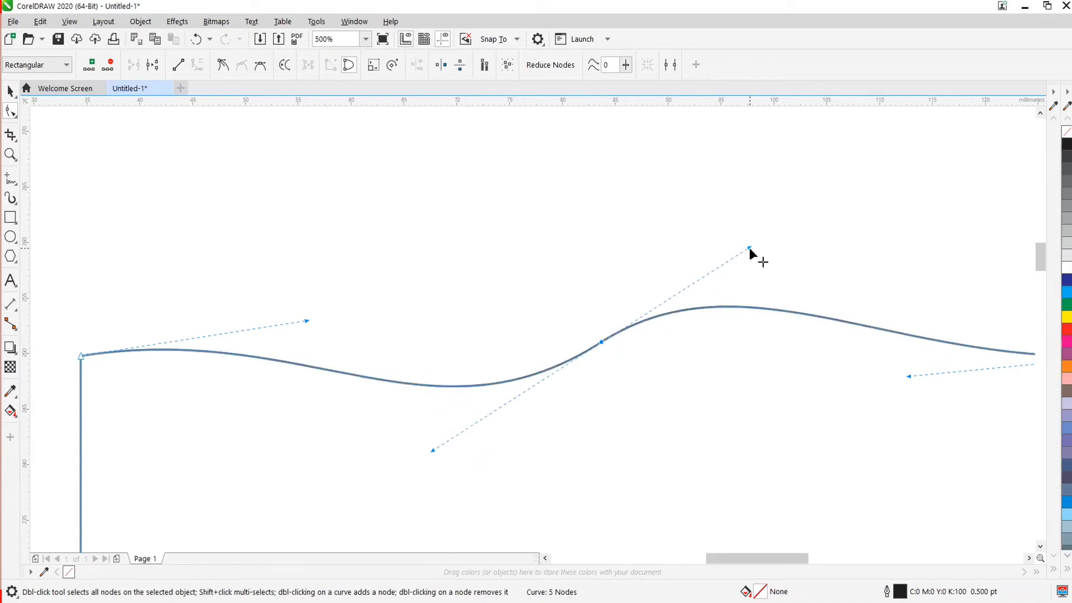
pyautogui.moveTo(749, 245); pyautogui.dragTo(964, 148)
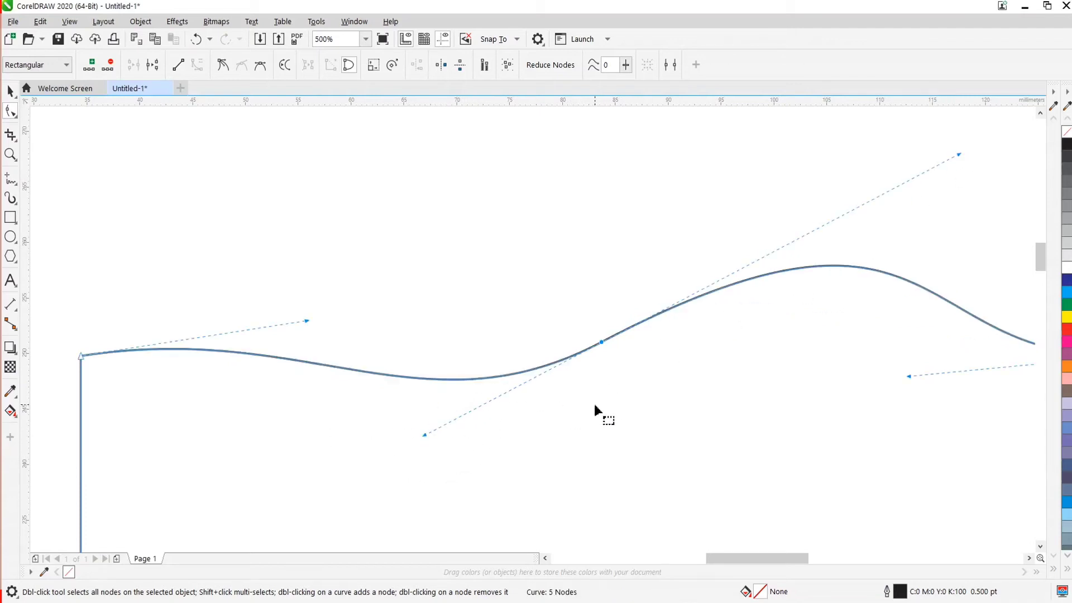
pyautogui.scroll(-1, 594, 404)
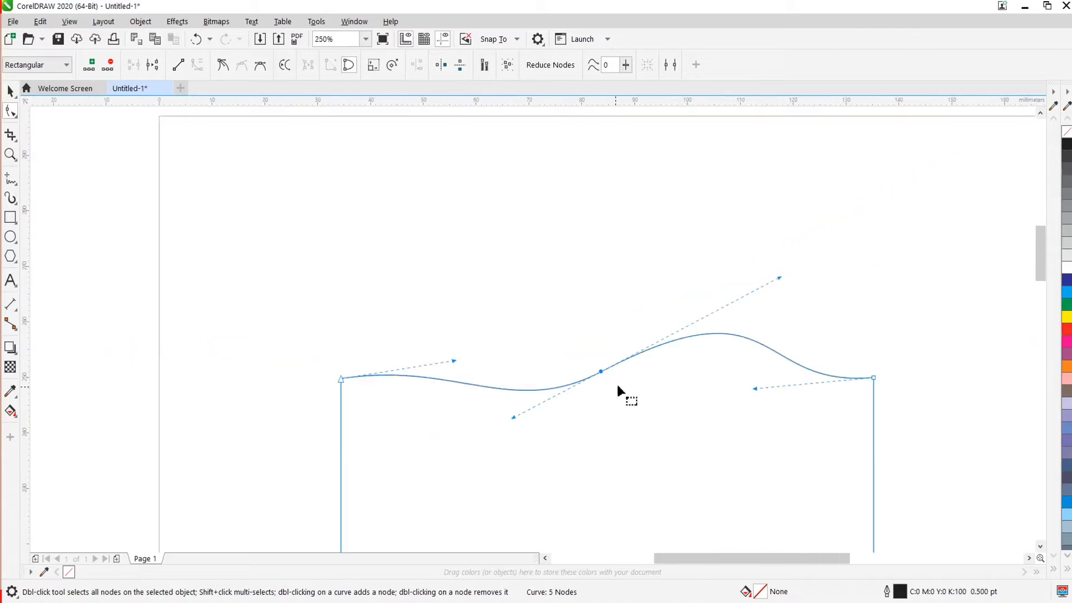
# Convert the left half of the top edge to a straight line from its middle node.
pyautogui.scroll(1, 618, 384)
pyautogui.scroll(-1, 644, 375)
pyautogui.scroll(1, 647, 378)
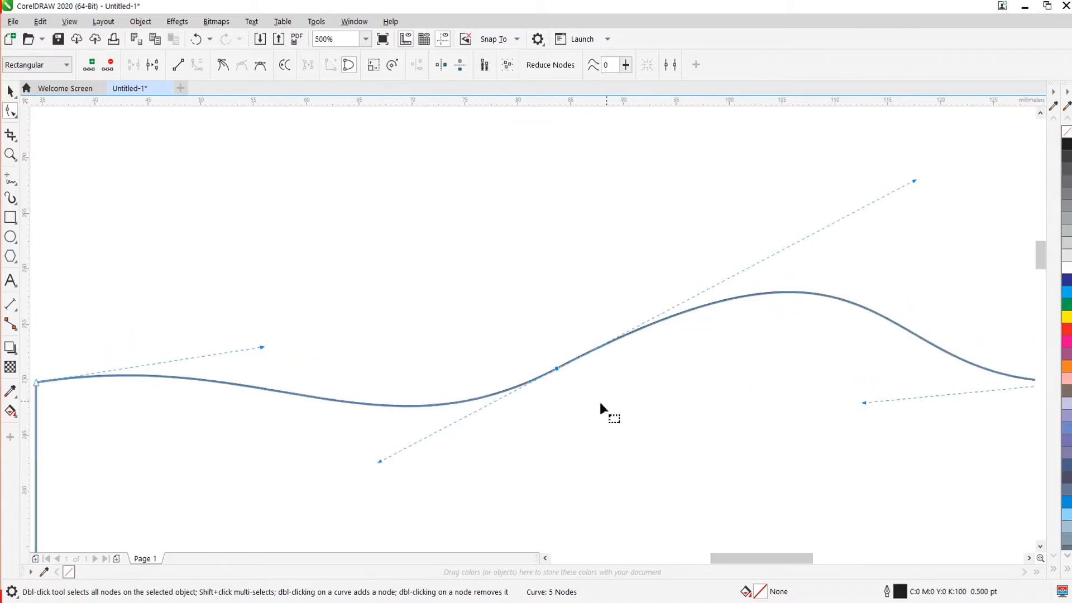
pyautogui.rightClick(557, 370)
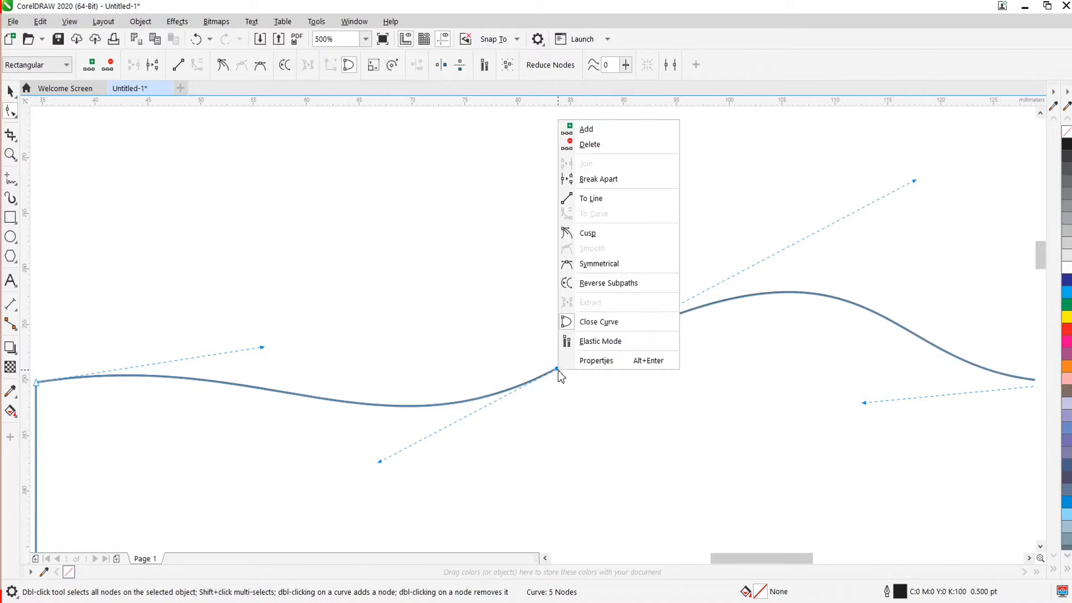
pyautogui.click(594, 198)
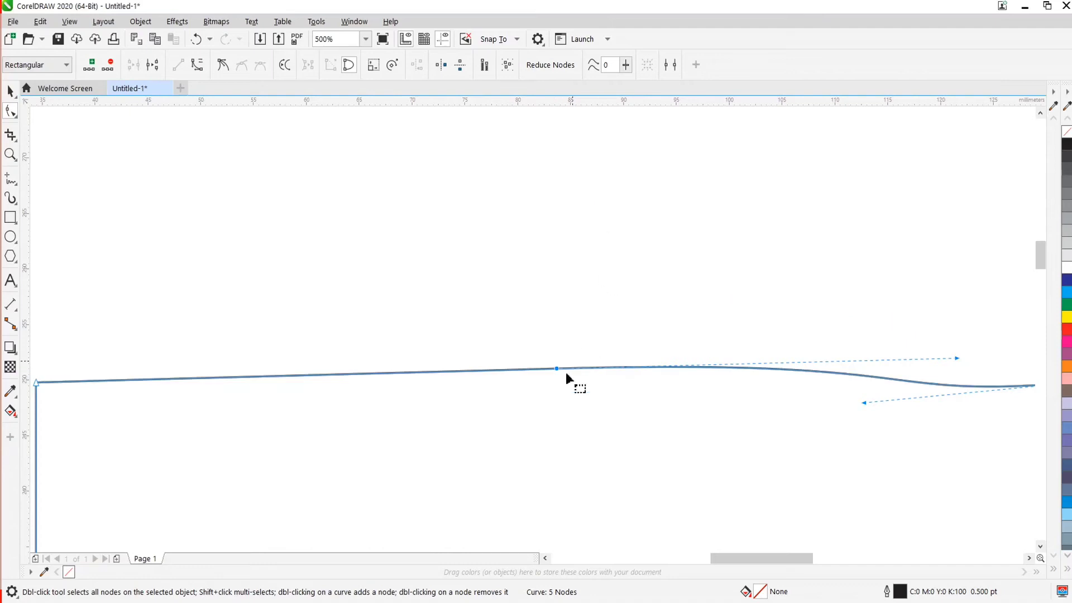
# Delete the middle node from the shape's top edge.
pyautogui.scroll(-1, 689, 390)
pyautogui.scroll(1, 646, 392)
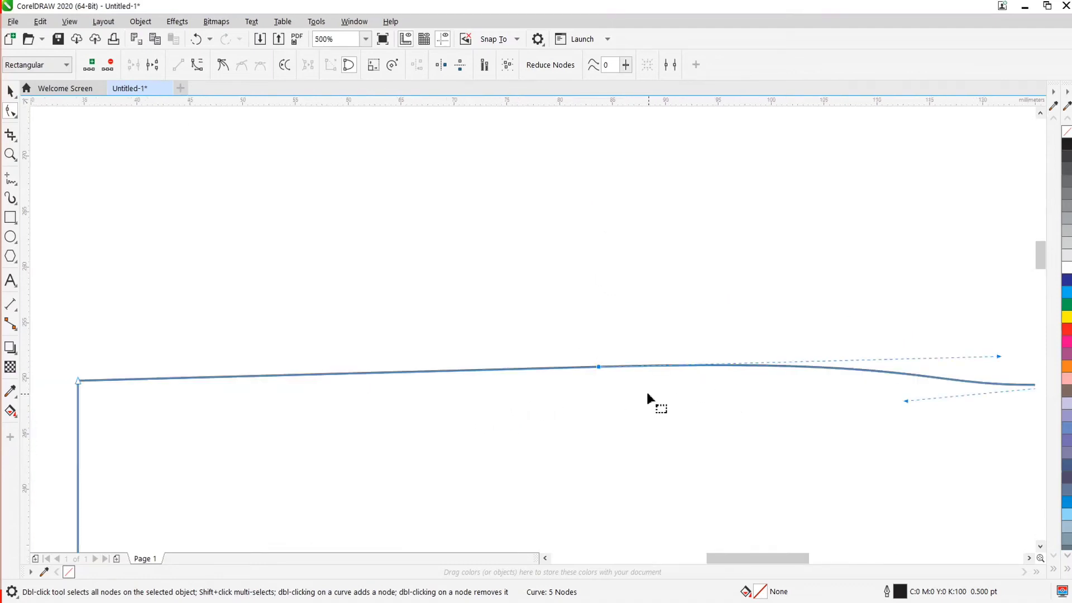
pyautogui.doubleClick(598, 367)
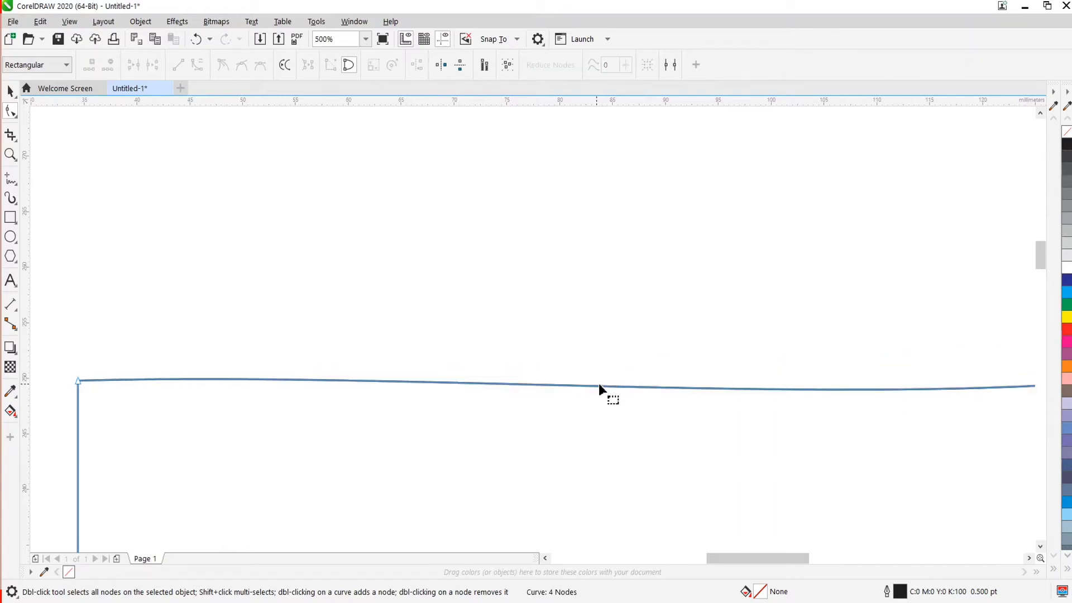
# Convert the whole top edge between the two upper corner nodes to a straight line.
pyautogui.scroll(-1, 598, 383)
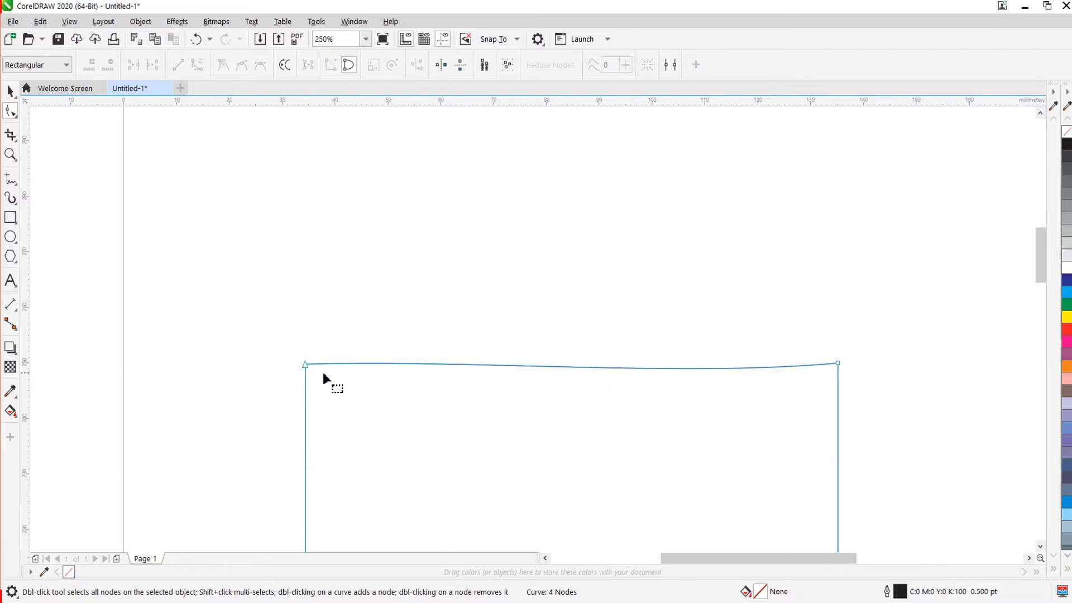
pyautogui.click(547, 366)
pyautogui.rightClick(547, 369)
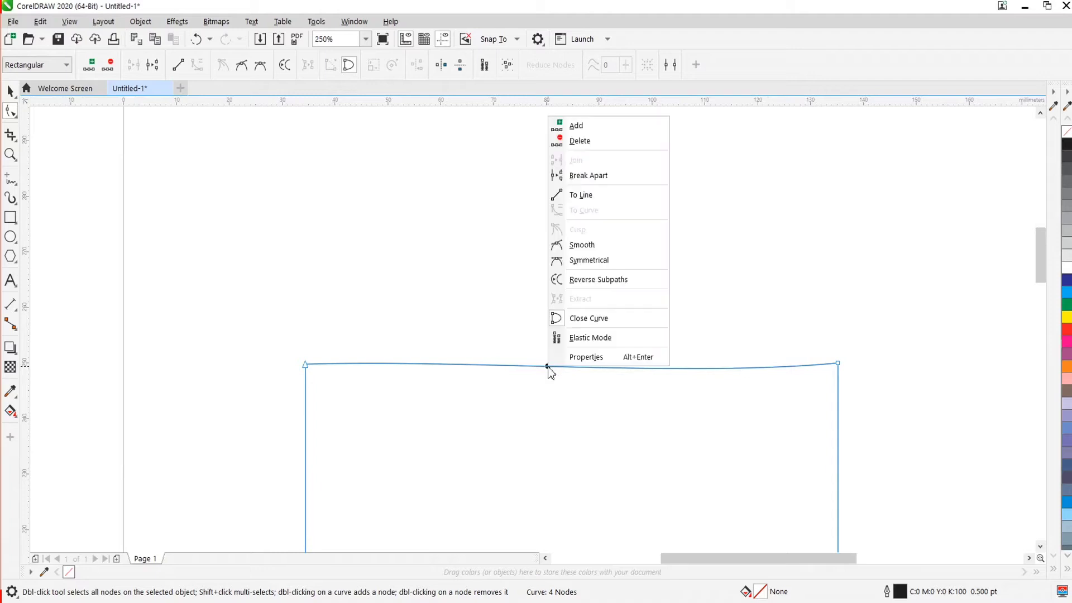
pyautogui.click(586, 195)
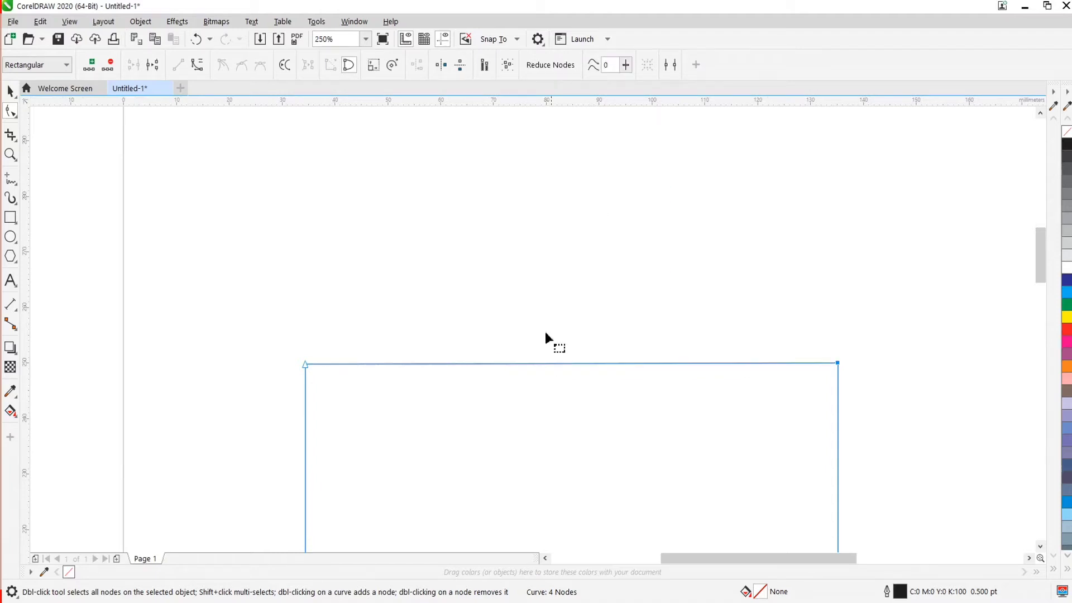
# Convert the straight top edge back to a curve and pull its left handle up and right handle down into an S-shaped wave.
pyautogui.click(568, 363)
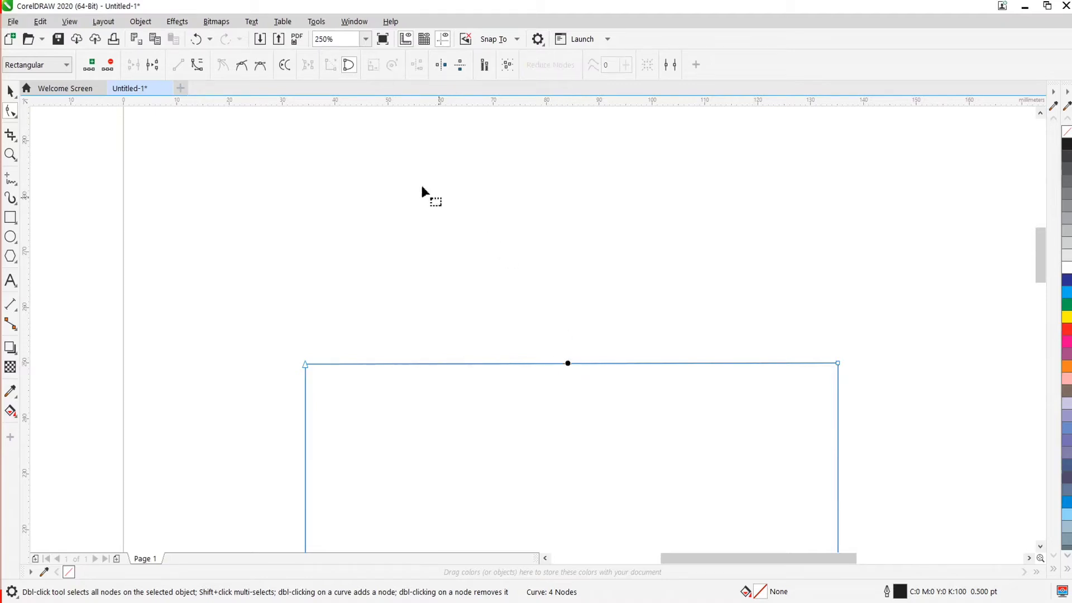
pyautogui.click(198, 65)
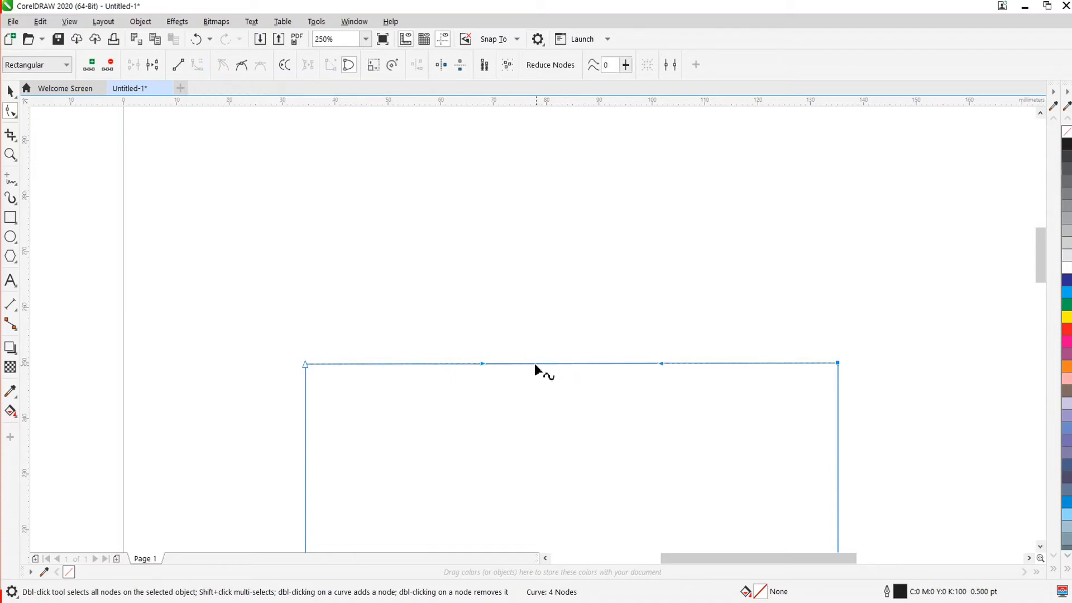
pyautogui.click(474, 393)
pyautogui.moveTo(295, 323); pyautogui.dragTo(364, 436)
pyautogui.moveTo(484, 365); pyautogui.dragTo(731, 133)
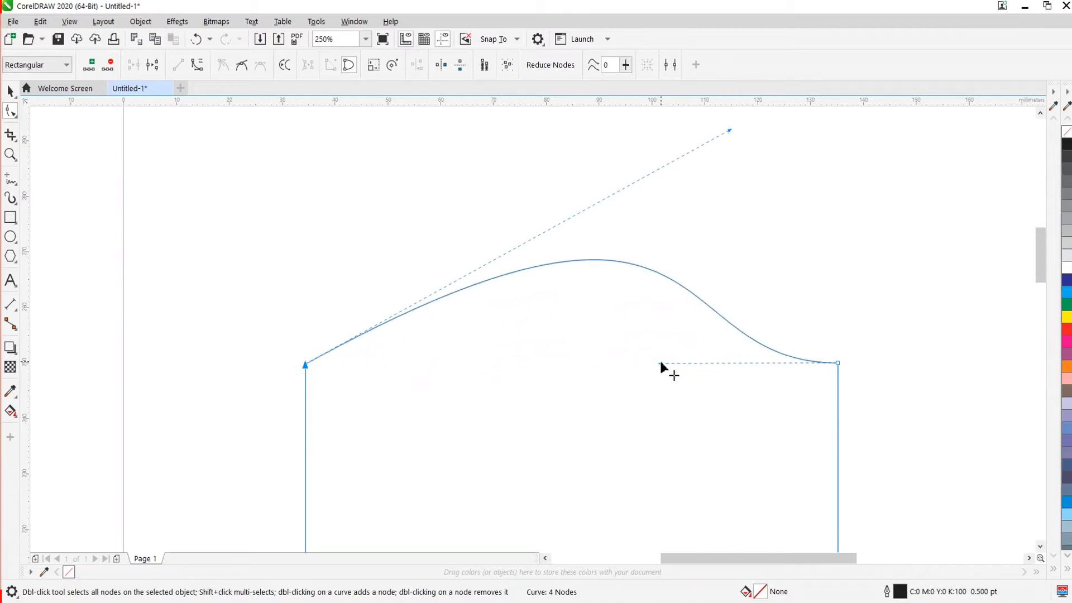
pyautogui.moveTo(661, 363); pyautogui.dragTo(512, 486)
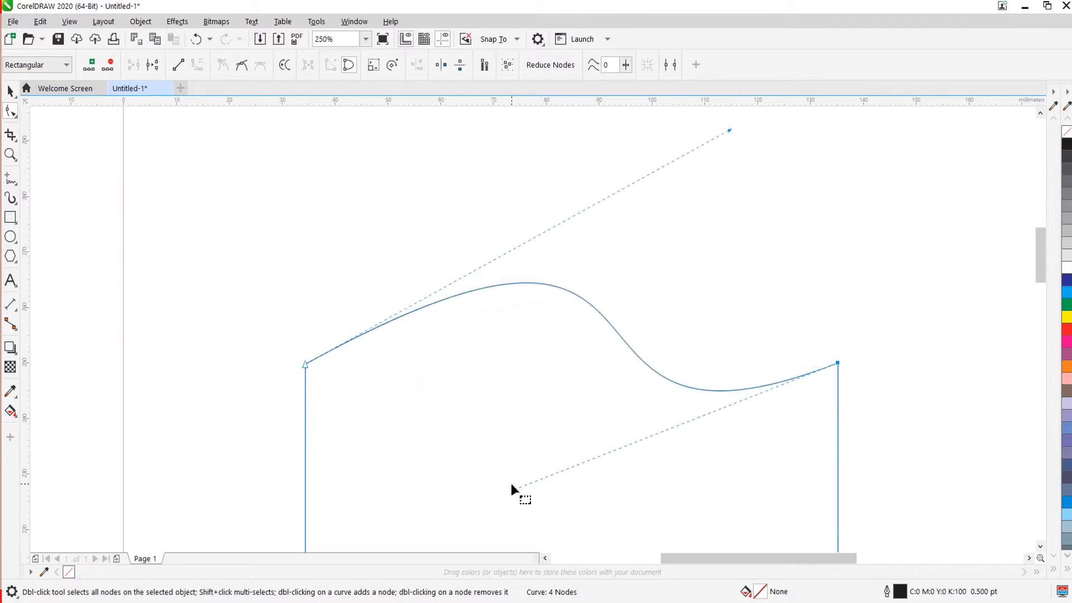
# Add a node just right of the top edge's crest and swing its right handle up to a slight upward incline.
pyautogui.click(583, 300)
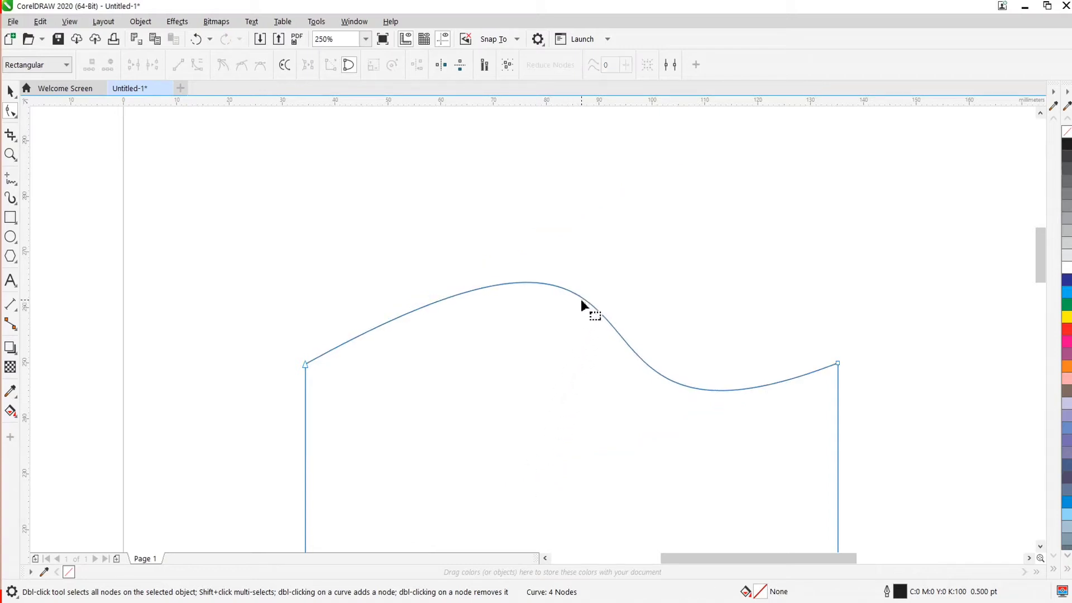
pyautogui.click(587, 301)
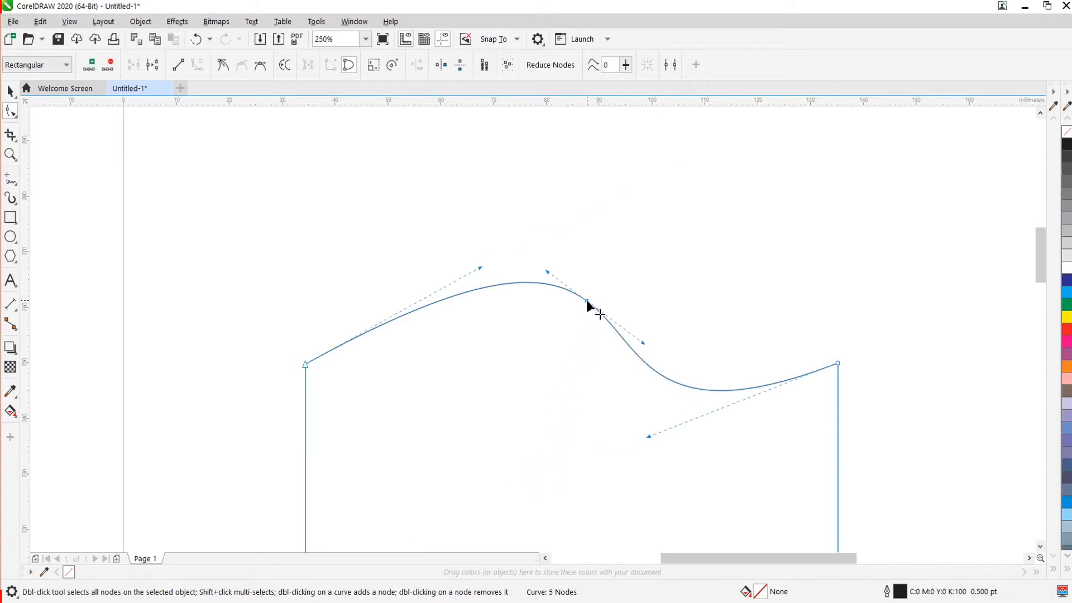
pyautogui.moveTo(643, 337); pyautogui.dragTo(642, 258)
pyautogui.scroll(4, 611, 278)
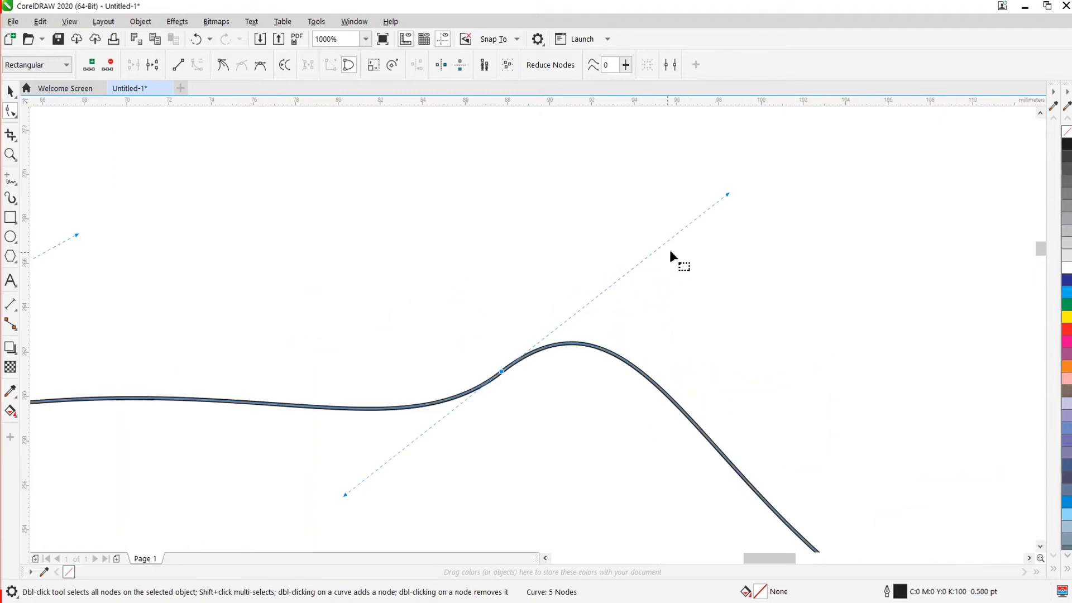
pyautogui.moveTo(726, 196); pyautogui.dragTo(640, 351)
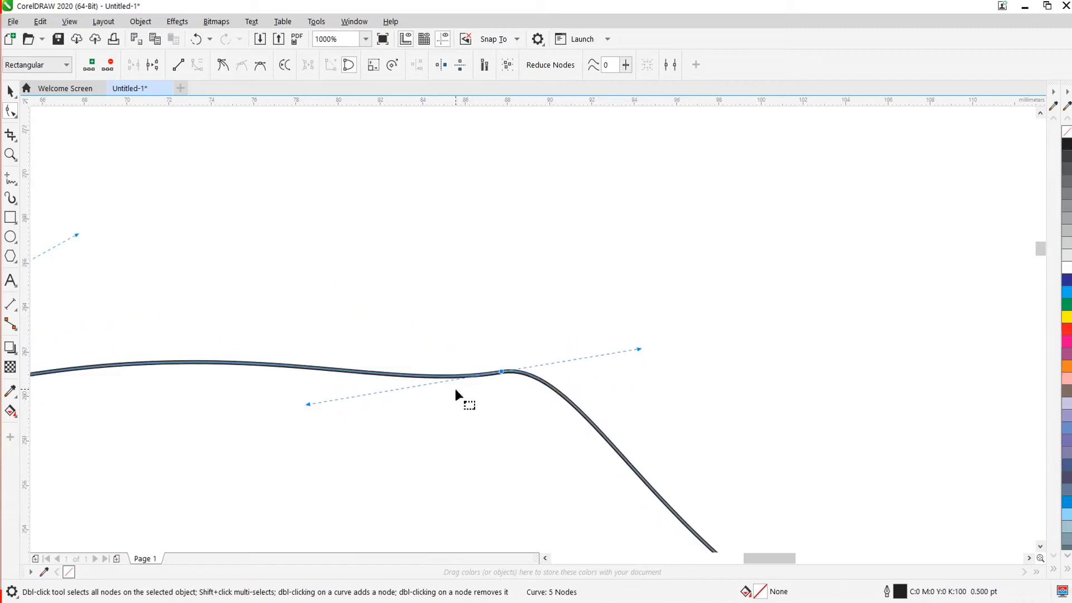
# Make the top edge's new node a cusp and raise its right and left handles independently to form a sharp V between two humps.
pyautogui.rightClick(502, 372)
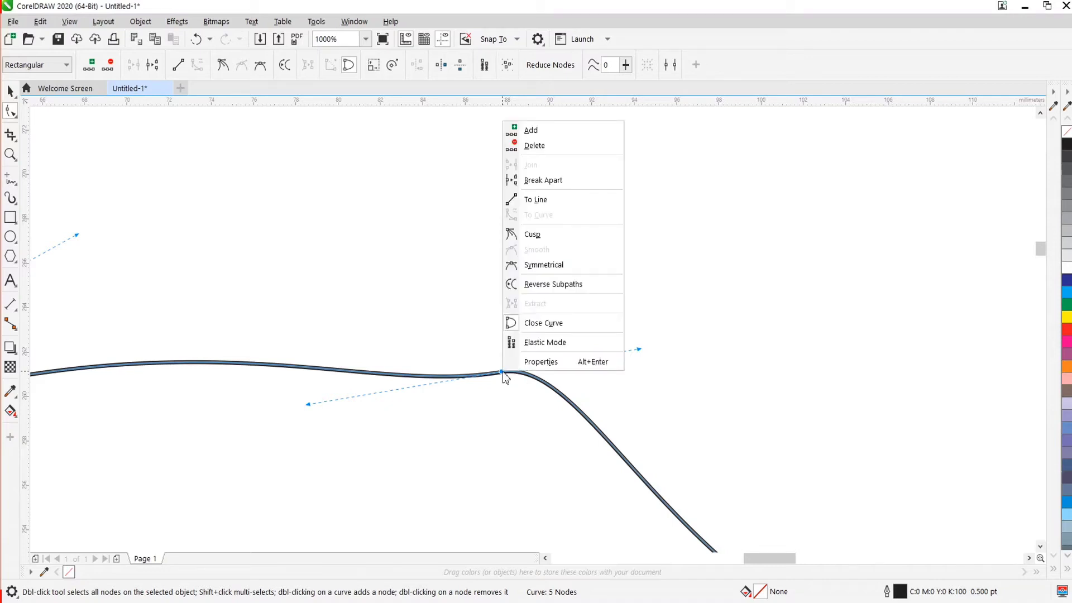
pyautogui.click(538, 234)
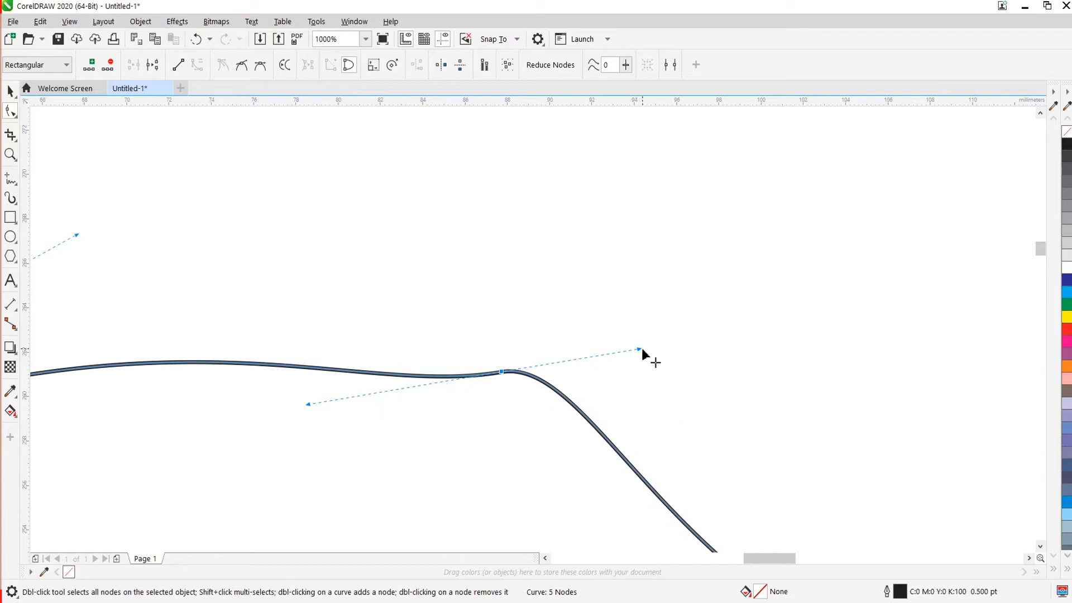
pyautogui.moveTo(641, 347); pyautogui.dragTo(832, 187)
pyautogui.scroll(-2, 606, 345)
pyautogui.scroll(2, 572, 326)
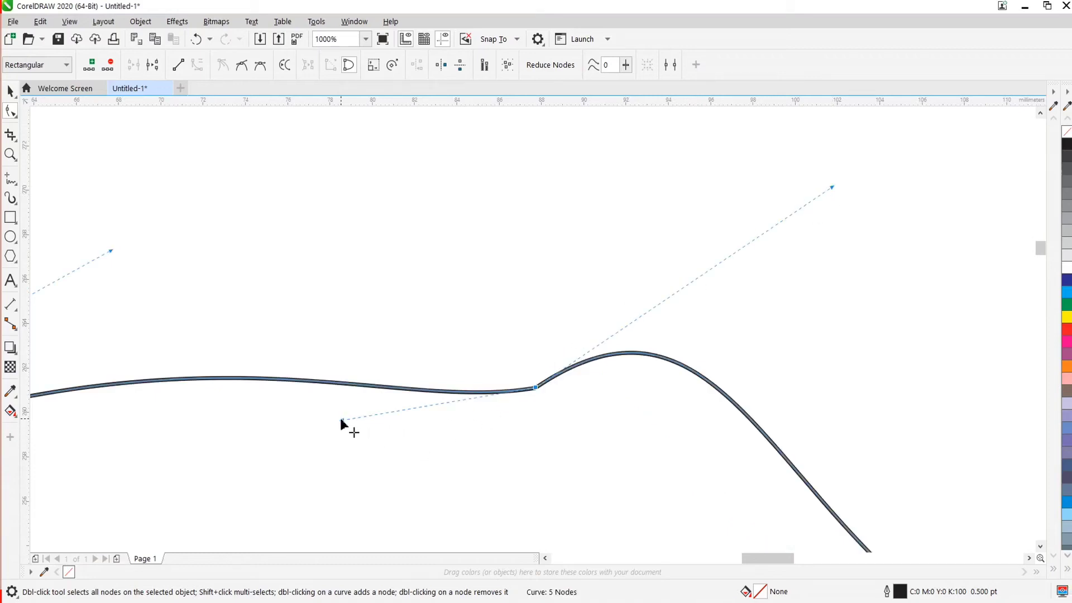
pyautogui.moveTo(341, 420); pyautogui.dragTo(364, 225)
pyautogui.scroll(-1, 402, 374)
pyautogui.scroll(1, 421, 347)
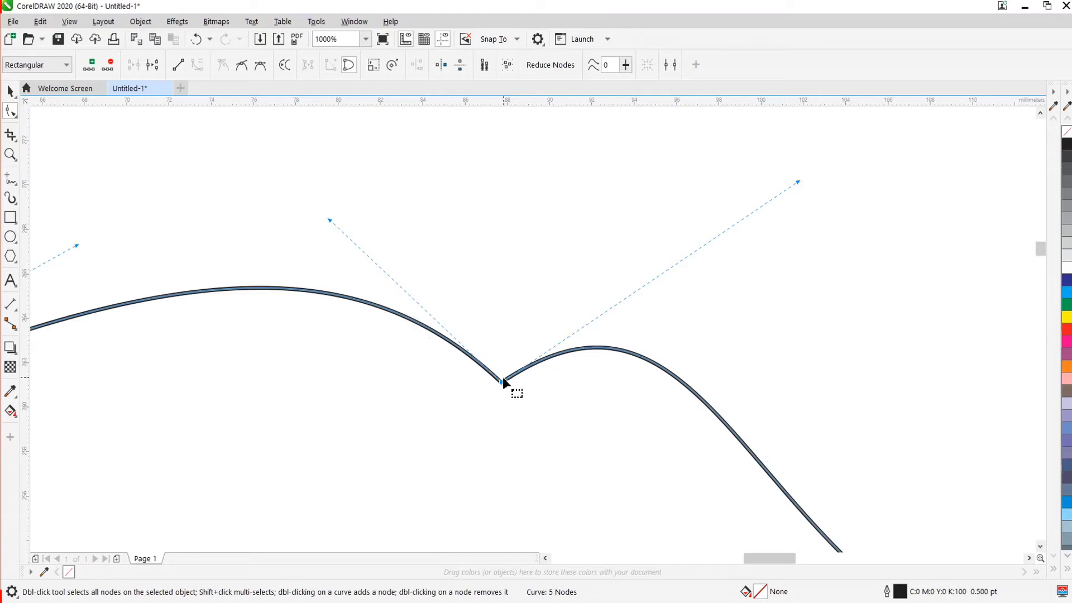
# Change the cusp node to smooth and tilt its left handle downward to form a gentle wave.
pyautogui.rightClick(500, 380)
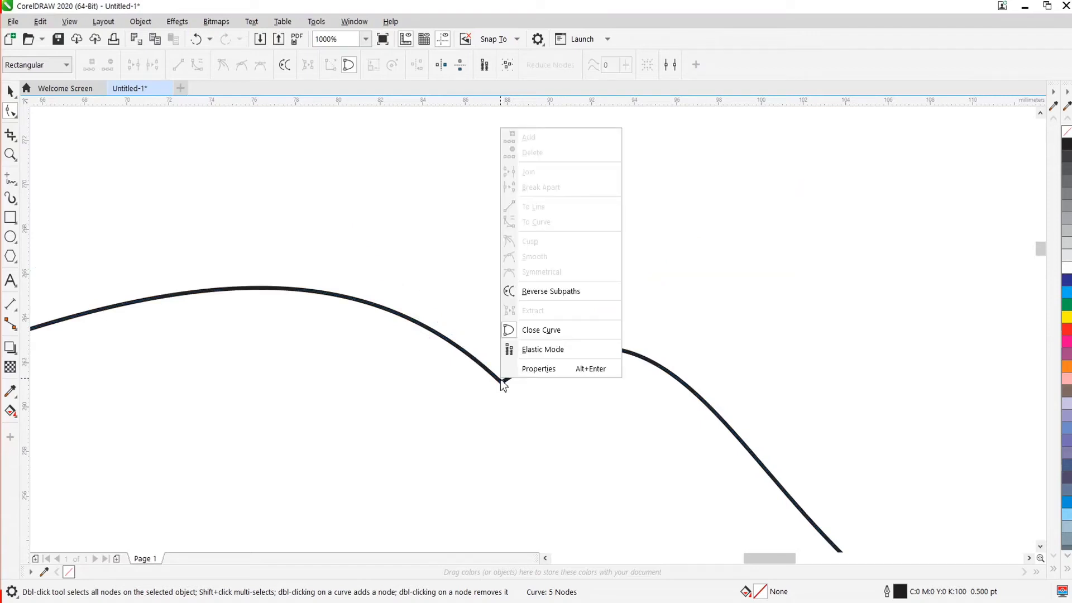
pyautogui.click(502, 382)
pyautogui.click(501, 382)
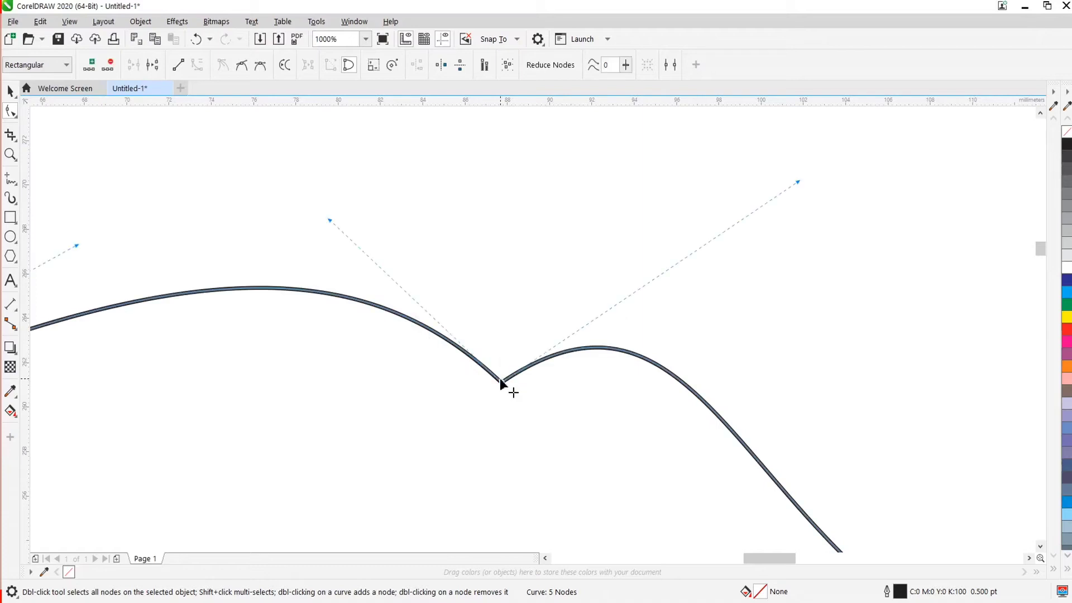
pyautogui.rightClick(501, 382)
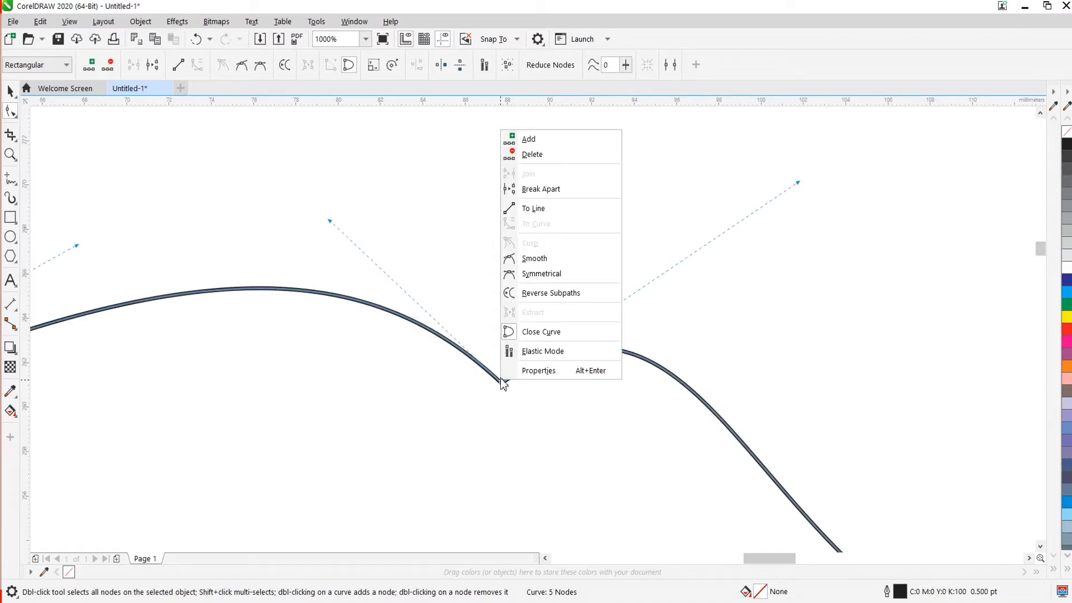
pyautogui.click(556, 259)
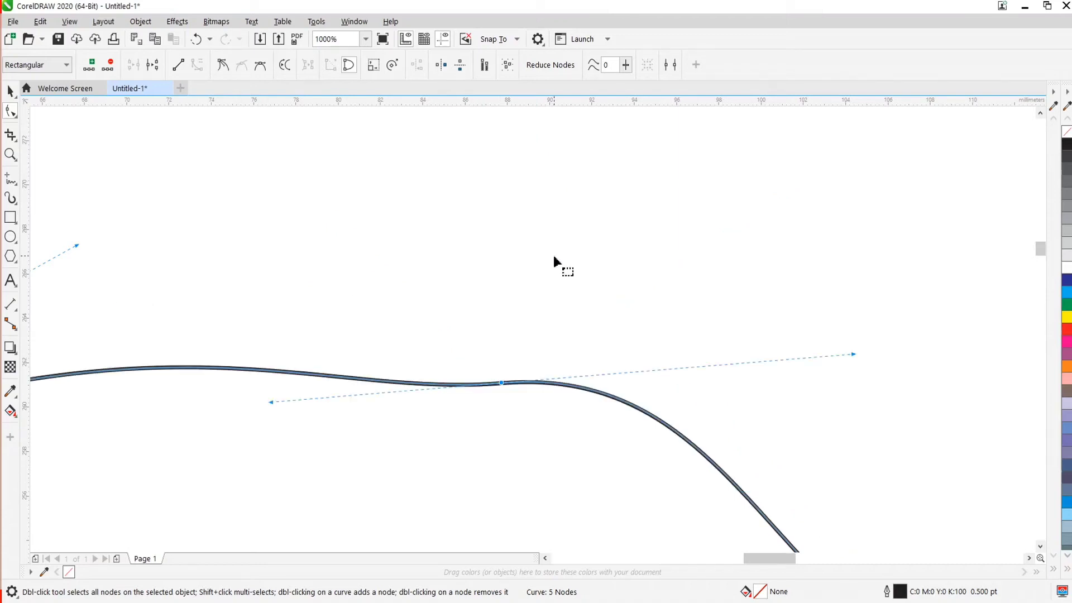
pyautogui.moveTo(268, 401); pyautogui.dragTo(258, 462)
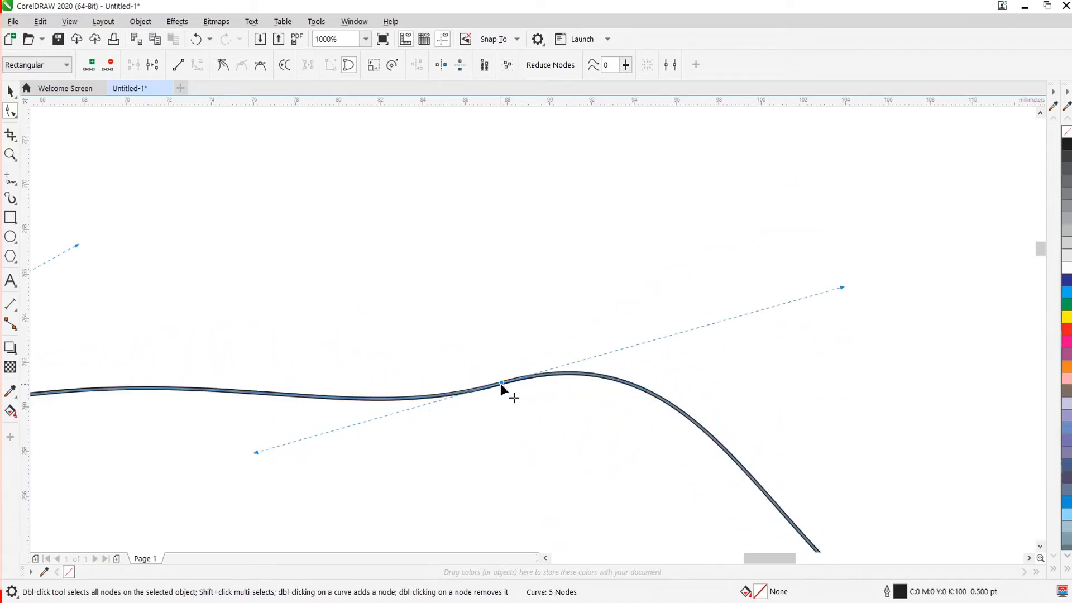
# Make the top edge's middle node symmetrical and swing its right handle downward so the curve descends through the node.
pyautogui.rightClick(500, 383)
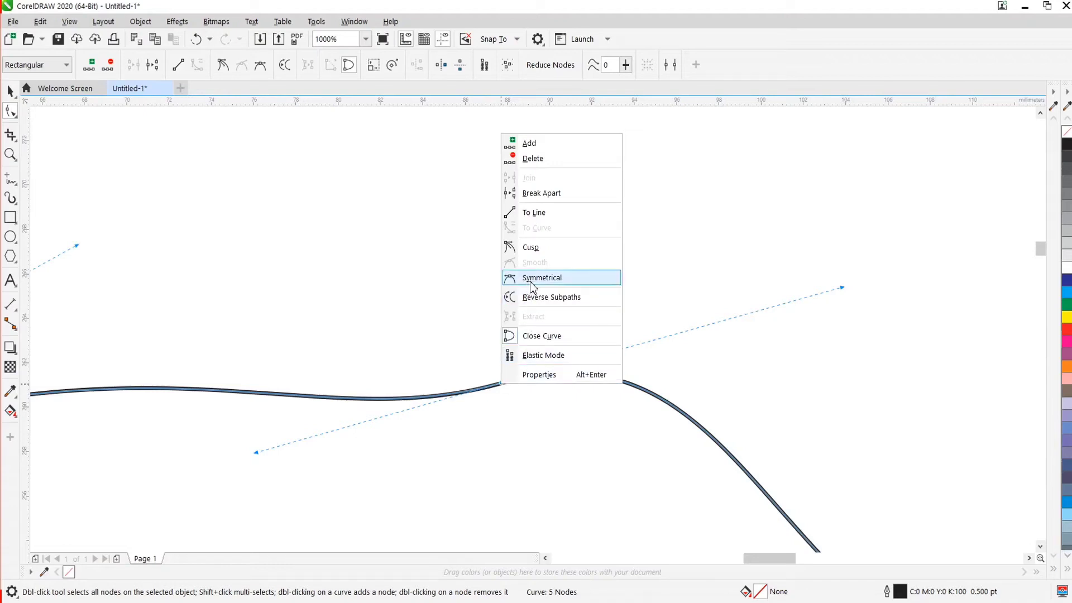
pyautogui.click(551, 279)
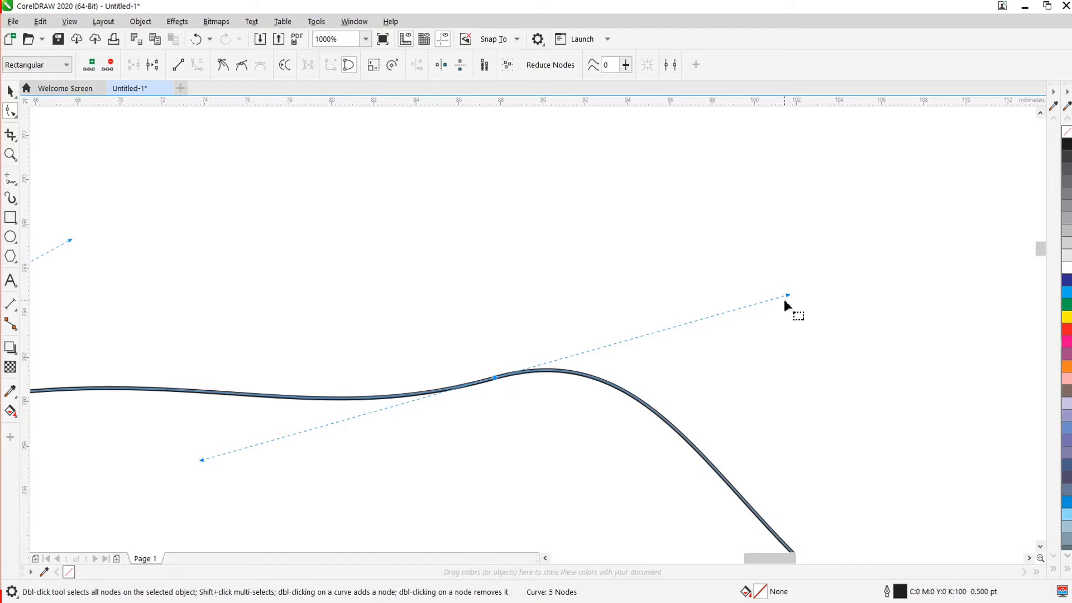
pyautogui.moveTo(788, 295); pyautogui.dragTo(691, 487)
pyautogui.scroll(-4, 555, 318)
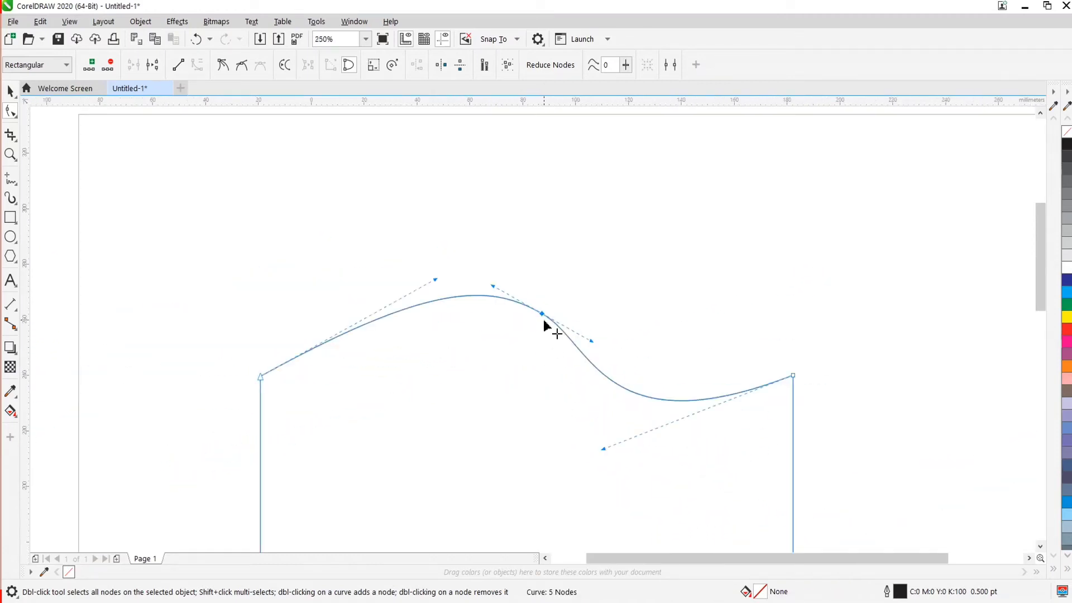
# Try moving the shape's left edge outward and bowing it outward as a curve, undoing each change.
pyautogui.scroll(-2, 487, 240)
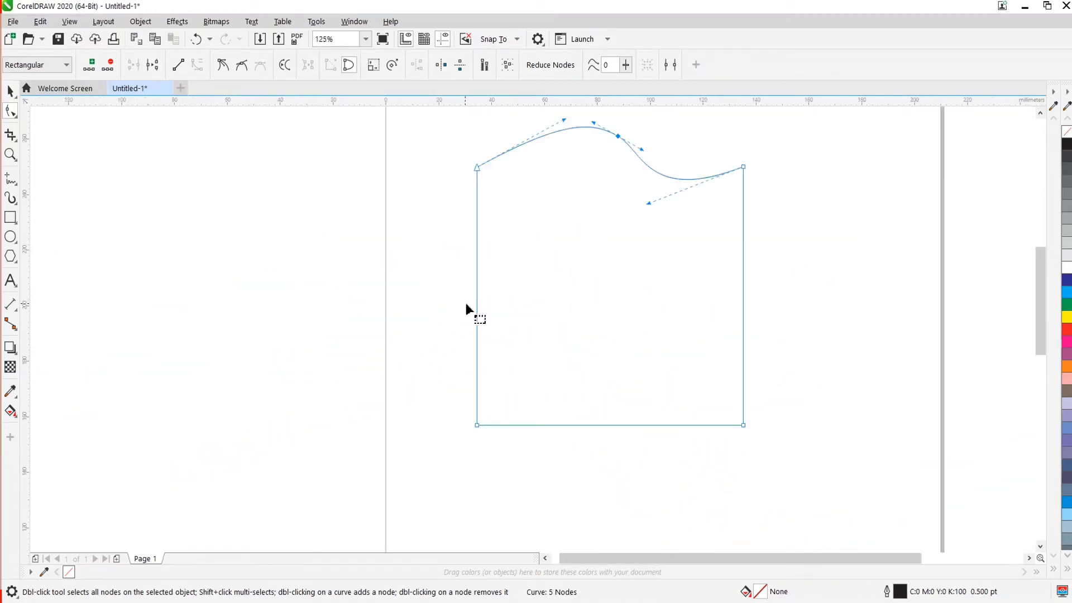
pyautogui.moveTo(479, 311); pyautogui.dragTo(321, 343)
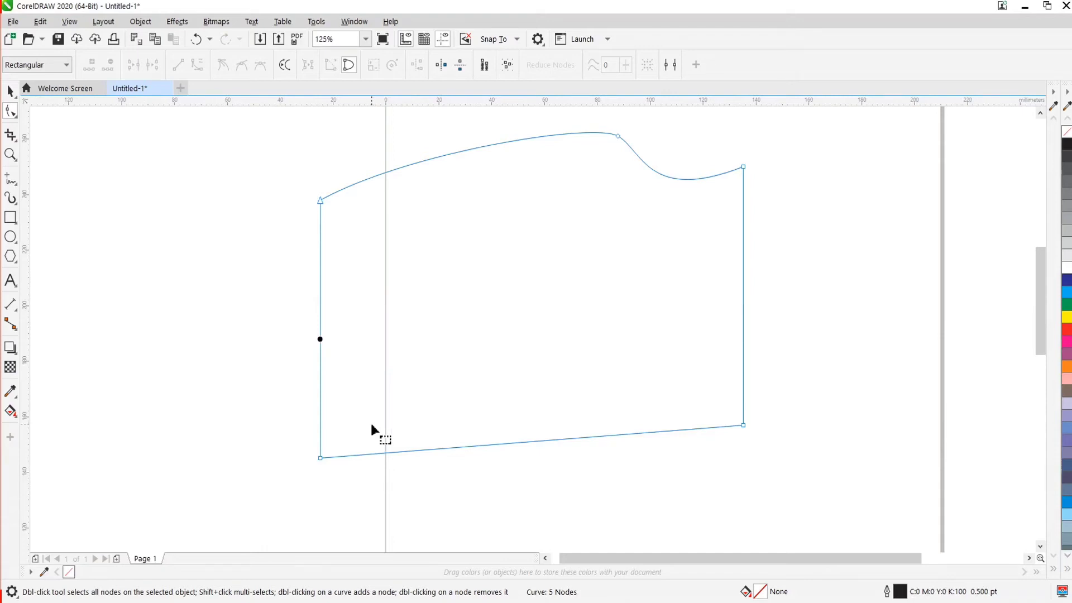
pyautogui.hotkey('ctrl', 'z')
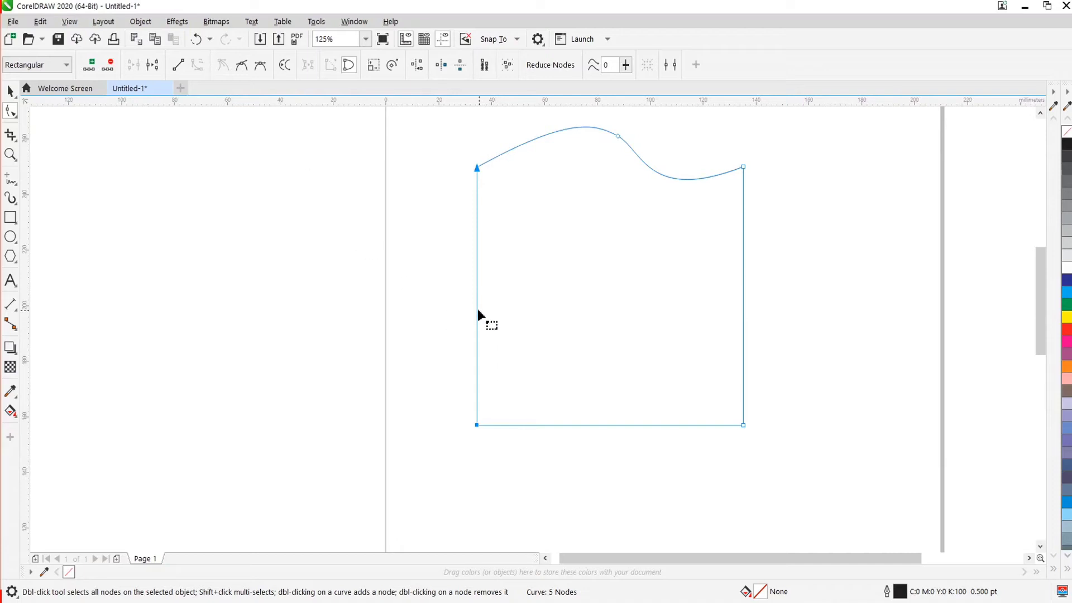
pyautogui.moveTo(475, 307); pyautogui.dragTo(436, 313)
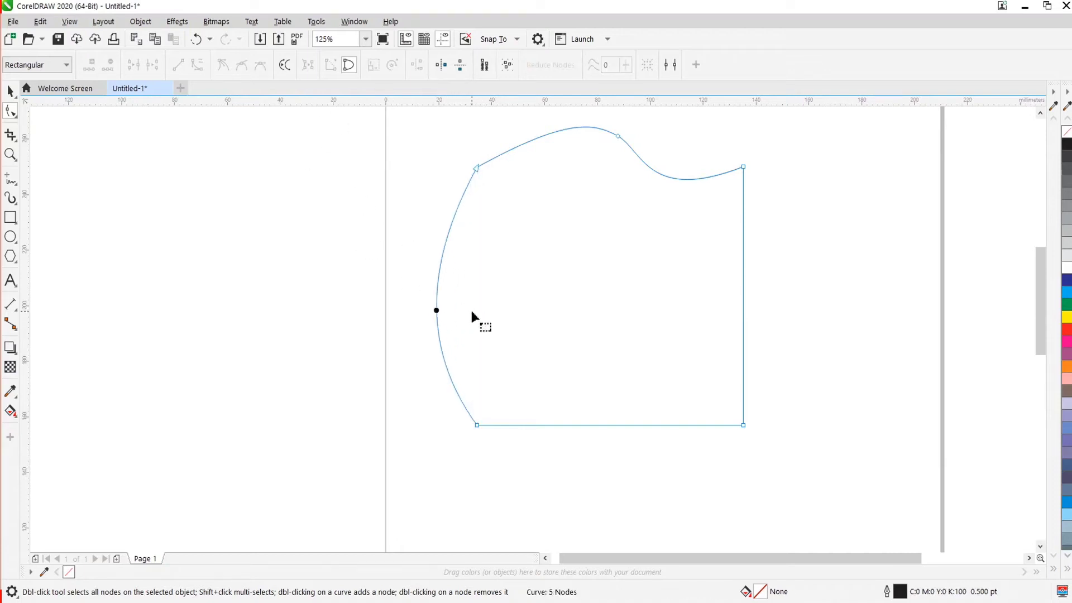
pyautogui.hotkey('ctrl', 'z')
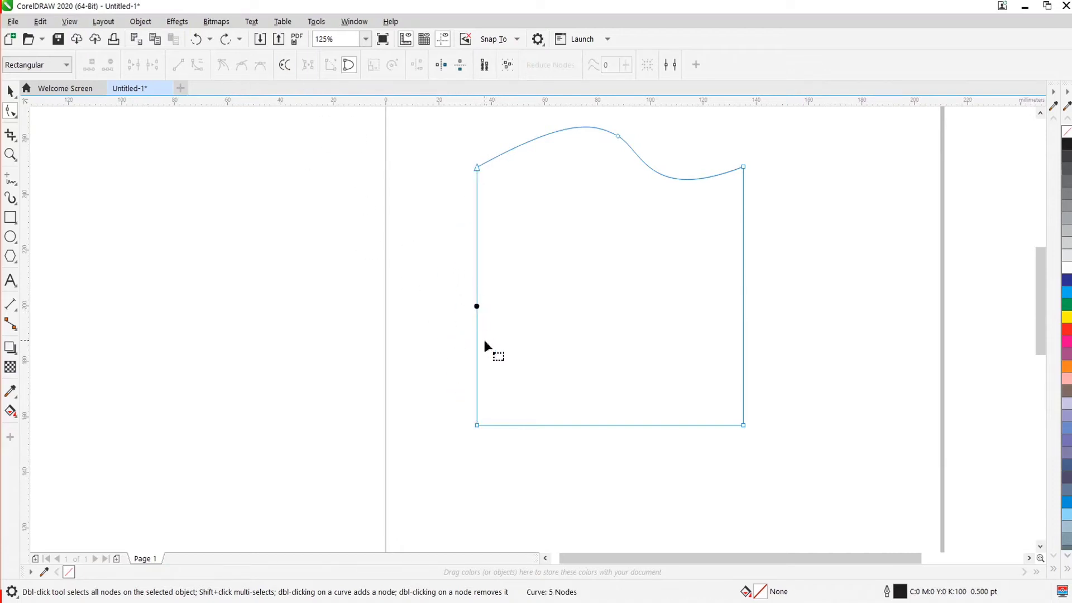
# Bow the shape's left edge inward into a deep concave curve and check the outline with the Pick tool.
pyautogui.click(477, 313)
pyautogui.moveTo(478, 288); pyautogui.dragTo(548, 360)
pyautogui.press('space')
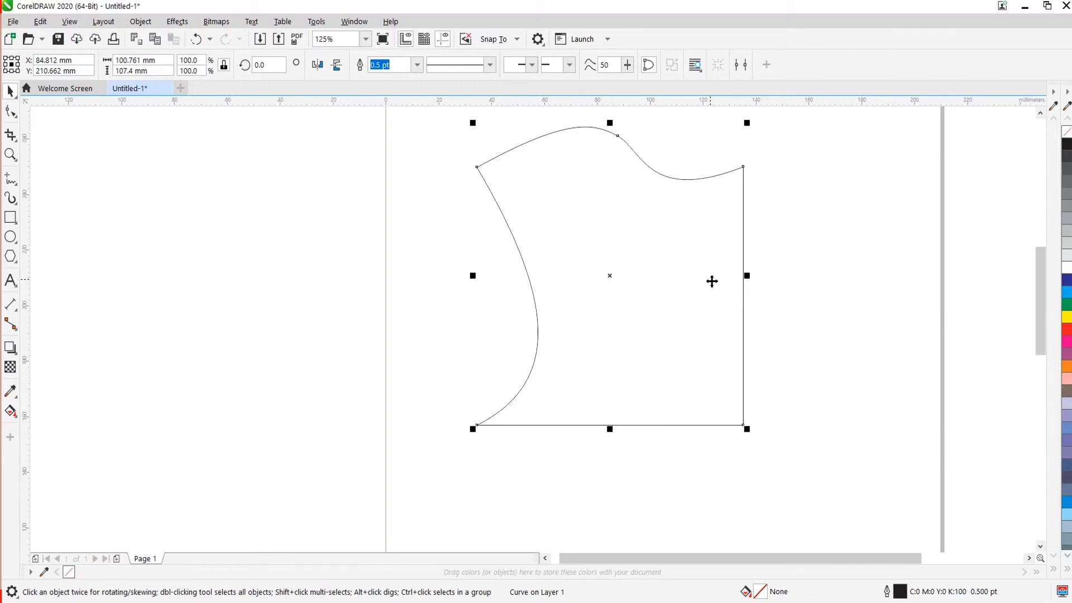
pyautogui.press('space')
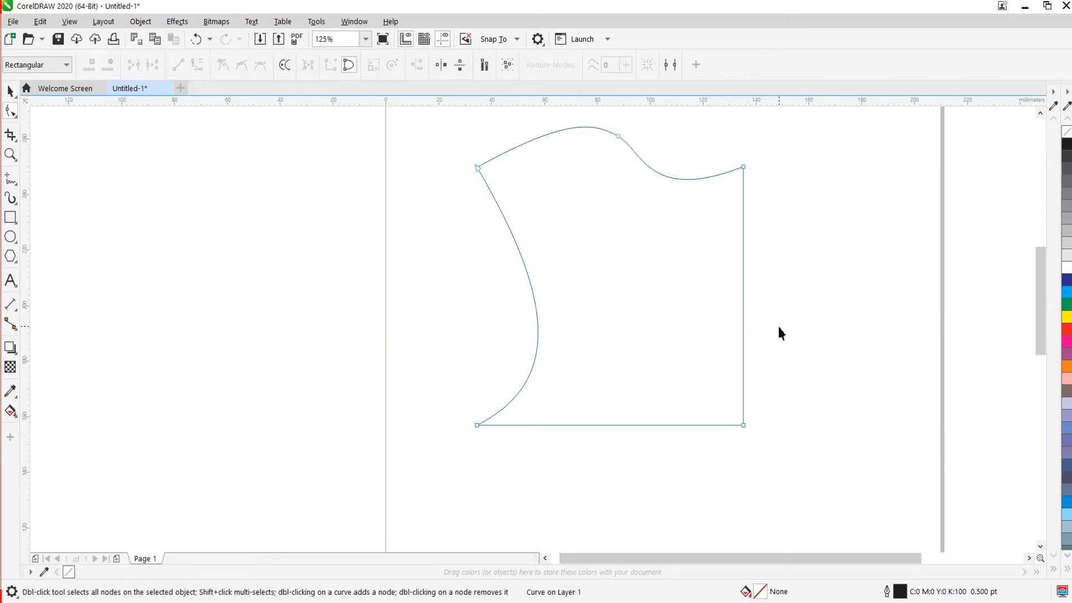
# Draw a nearly circular ellipse about 78 mm across below the reshaped rectangle.
pyautogui.press('space')
pyautogui.scroll(-1, 476, 324)
pyautogui.scroll(1, 573, 290)
pyautogui.scroll(-2, 572, 291)
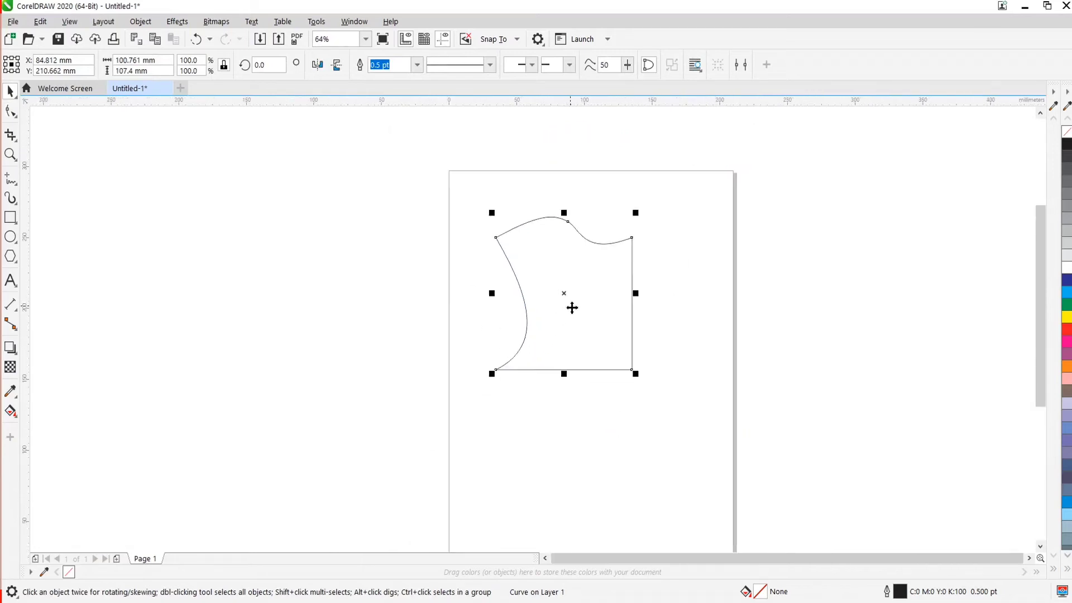
pyautogui.scroll(1, 572, 308)
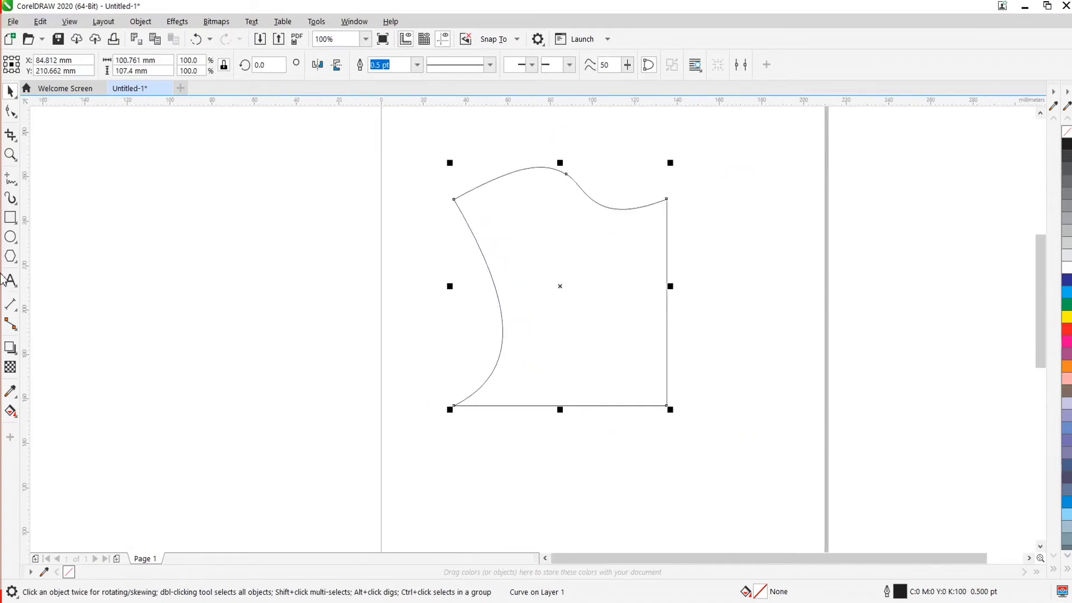
pyautogui.press('F7')
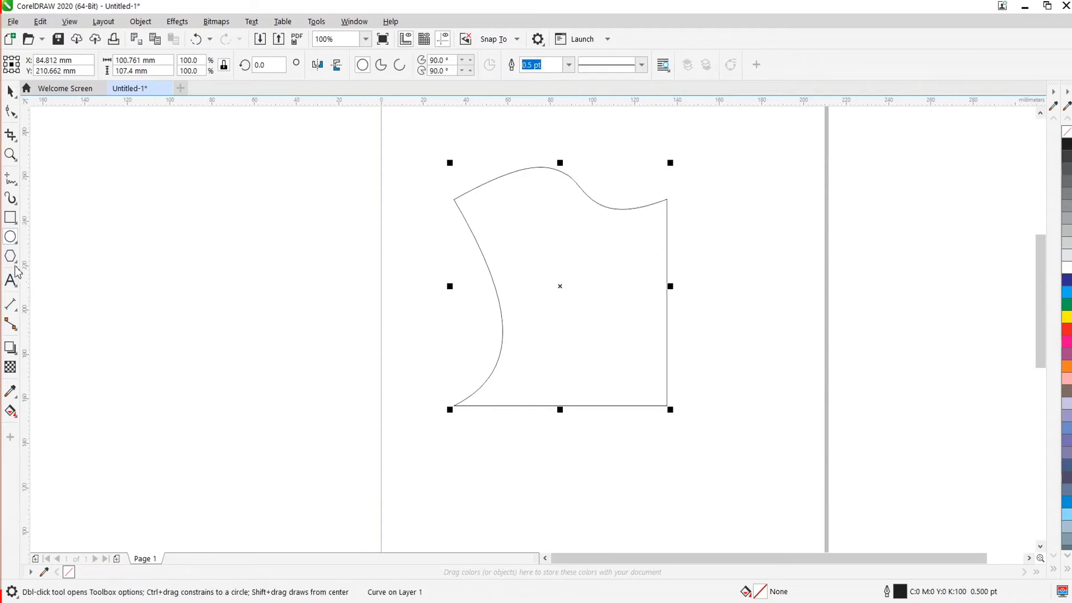
pyautogui.scroll(-1, 431, 298)
pyautogui.scroll(1, 484, 376)
pyautogui.moveTo(390, 354); pyautogui.dragTo(562, 536)
pyautogui.scroll(-1, 428, 319)
pyautogui.scroll(1, 472, 410)
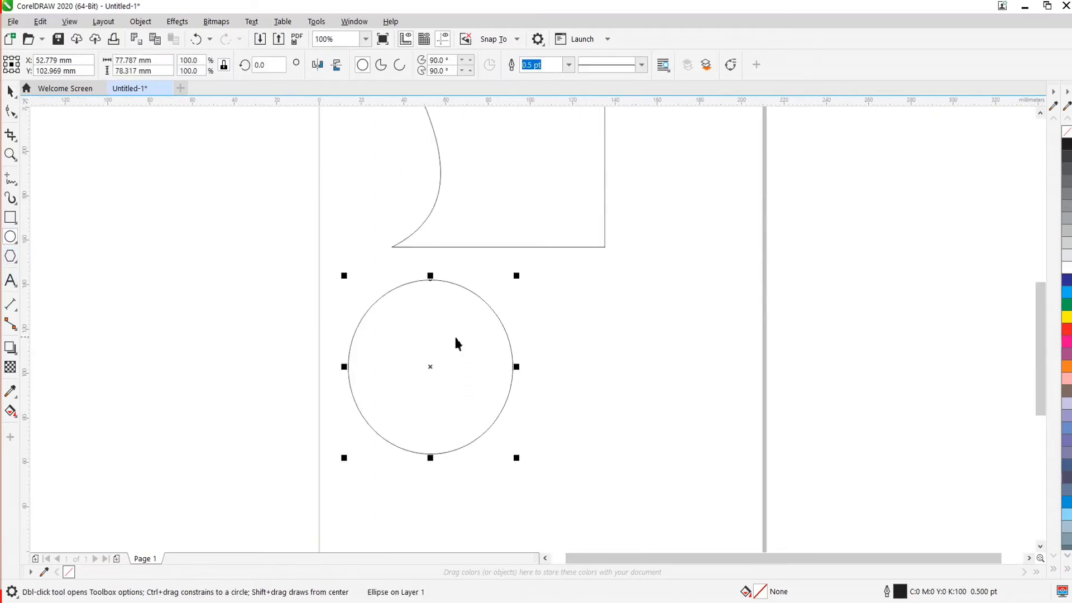
# Draw a flat ellipse about 83 by 22 mm to the right of the circle.
pyautogui.press('space')
pyautogui.press('space')
pyautogui.moveTo(541, 308)
pyautogui.mouseDown()
pyautogui.moveTo(646, 407)
pyautogui.moveTo(672, 373)
pyautogui.moveTo(716, 358)
pyautogui.mouseUp()
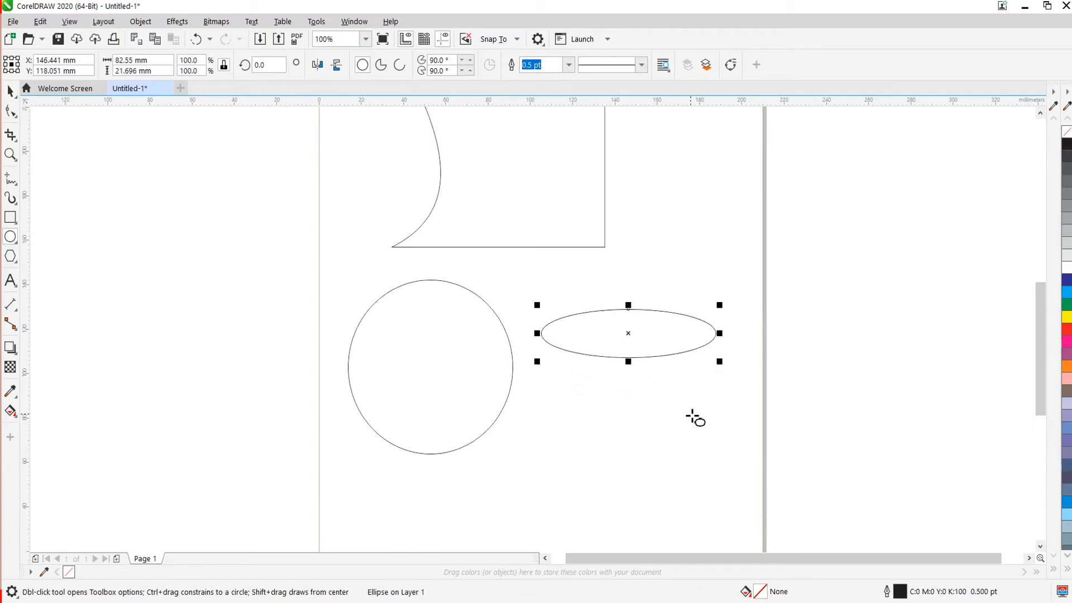
pyautogui.press('space')
pyautogui.scroll(-2, 614, 391)
pyautogui.scroll(2, 485, 462)
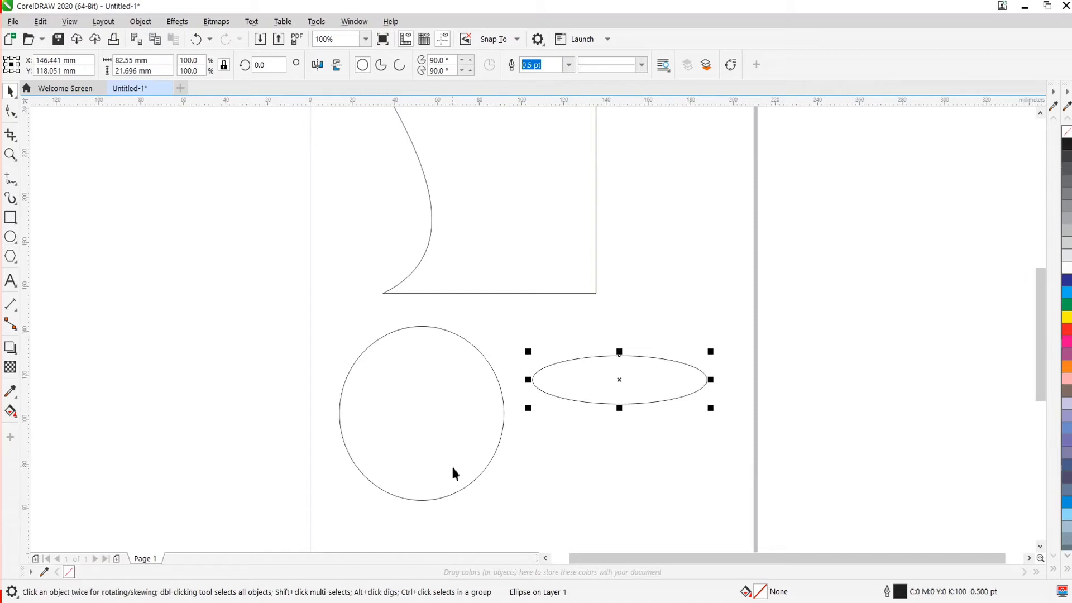
pyautogui.scroll(-2, 451, 465)
pyautogui.scroll(2, 450, 454)
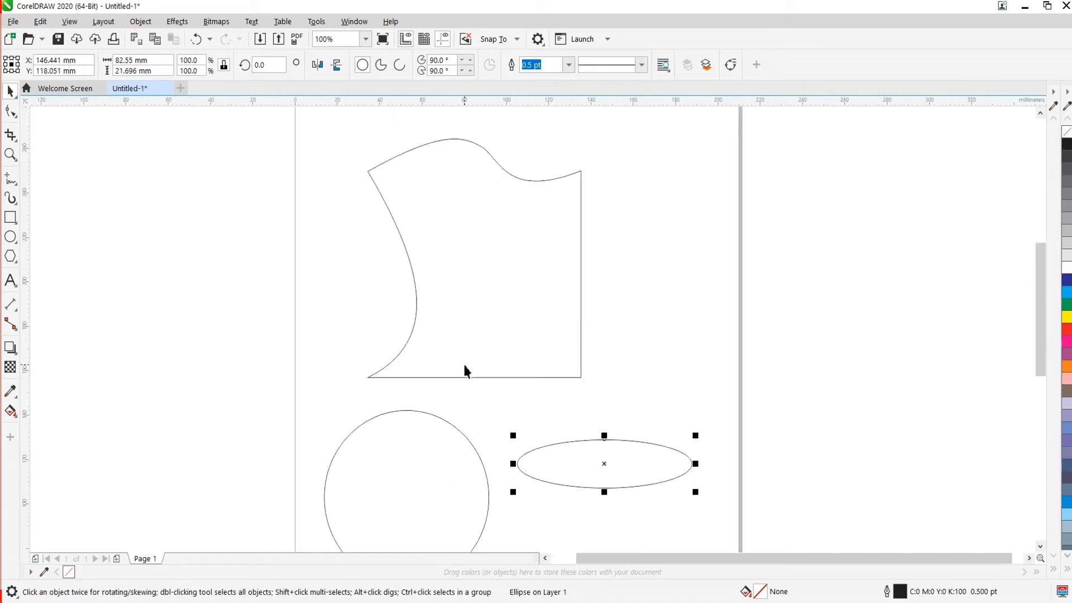
pyautogui.click(12, 115)
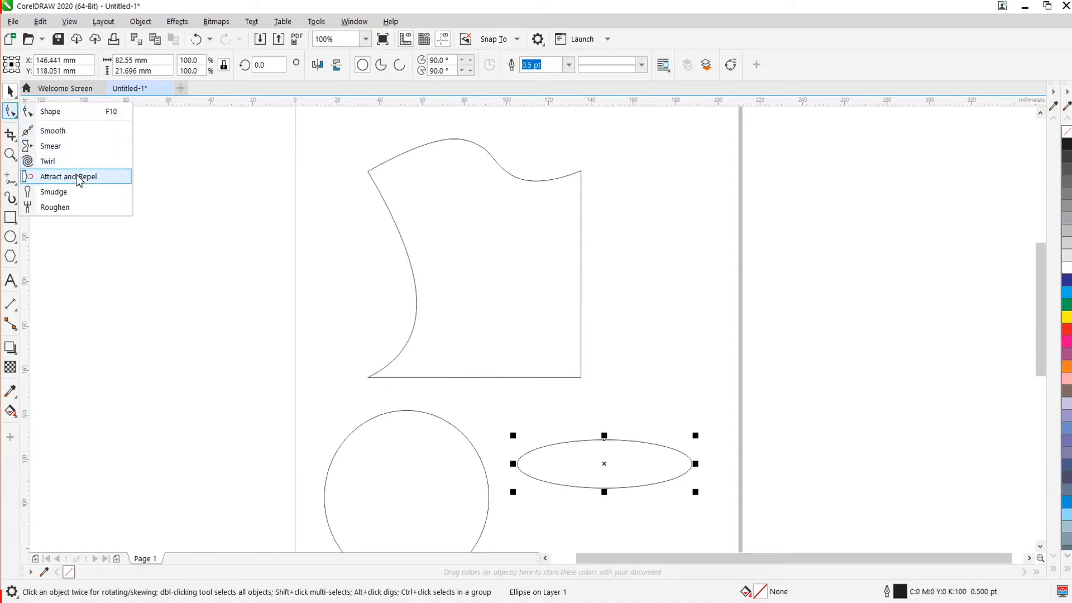
pyautogui.click(92, 134)
pyautogui.press('space')
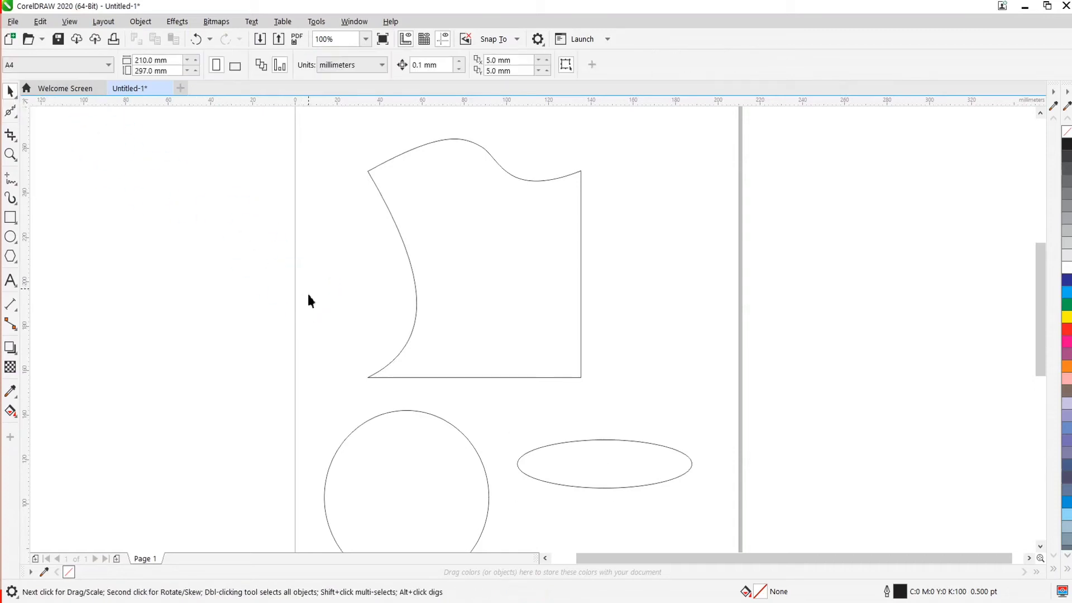
# Delete the circle, the flat ellipse and the reshaped rectangle from the page.
pyautogui.press('Delete')
pyautogui.click(551, 454)
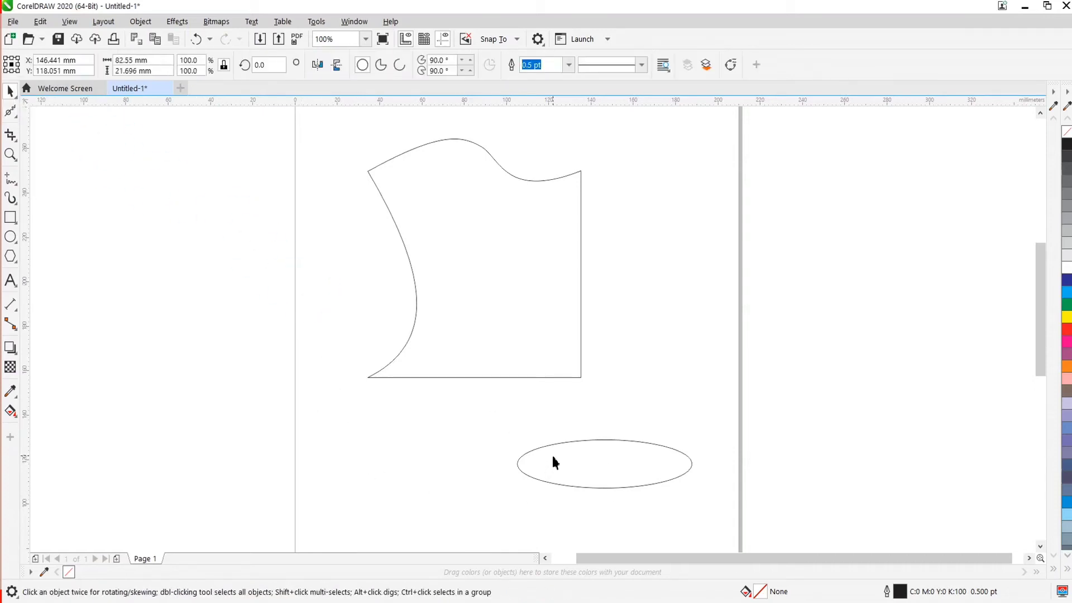
pyautogui.press('Delete')
pyautogui.click(528, 296)
pyautogui.press('Delete')
# Draw a rectangle about 111 by 105 mm and centre it on the page.
pyautogui.press('F7')
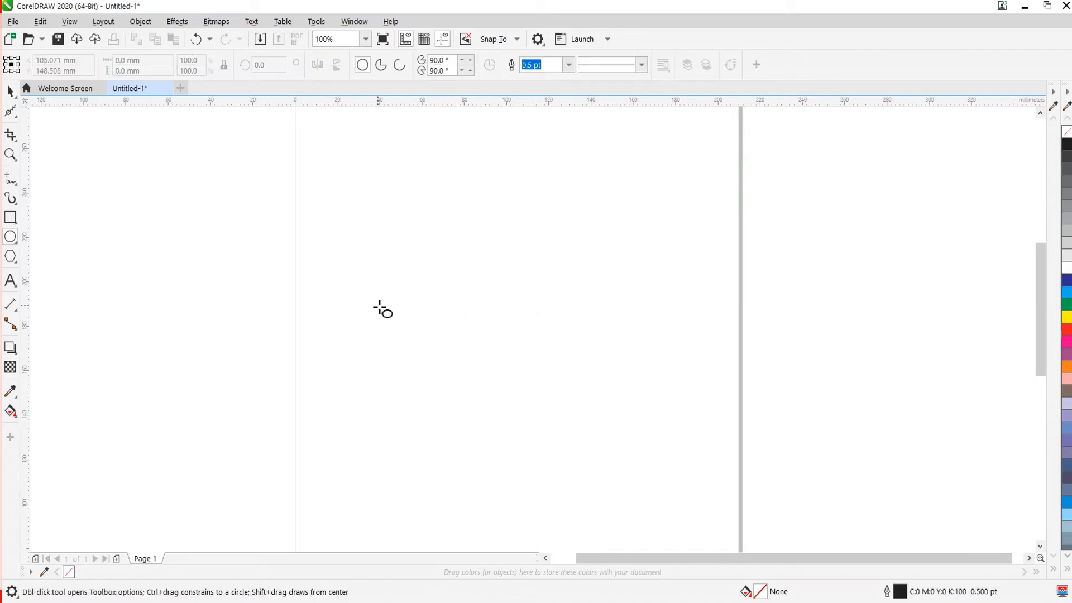
pyautogui.press('F6')
pyautogui.moveTo(376, 230); pyautogui.dragTo(609, 464)
pyautogui.press('space')
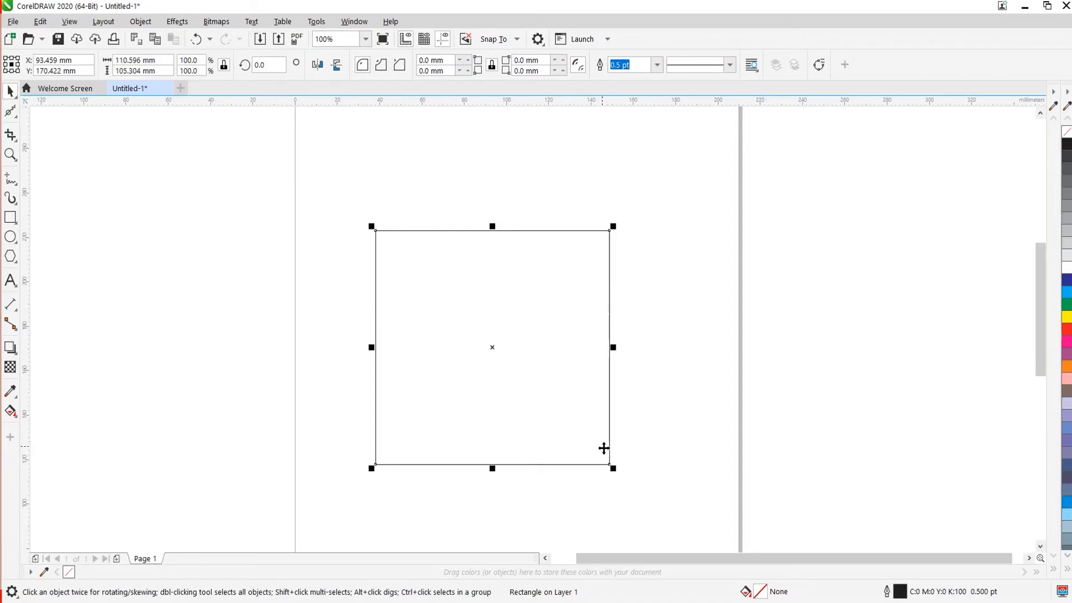
pyautogui.press('p')
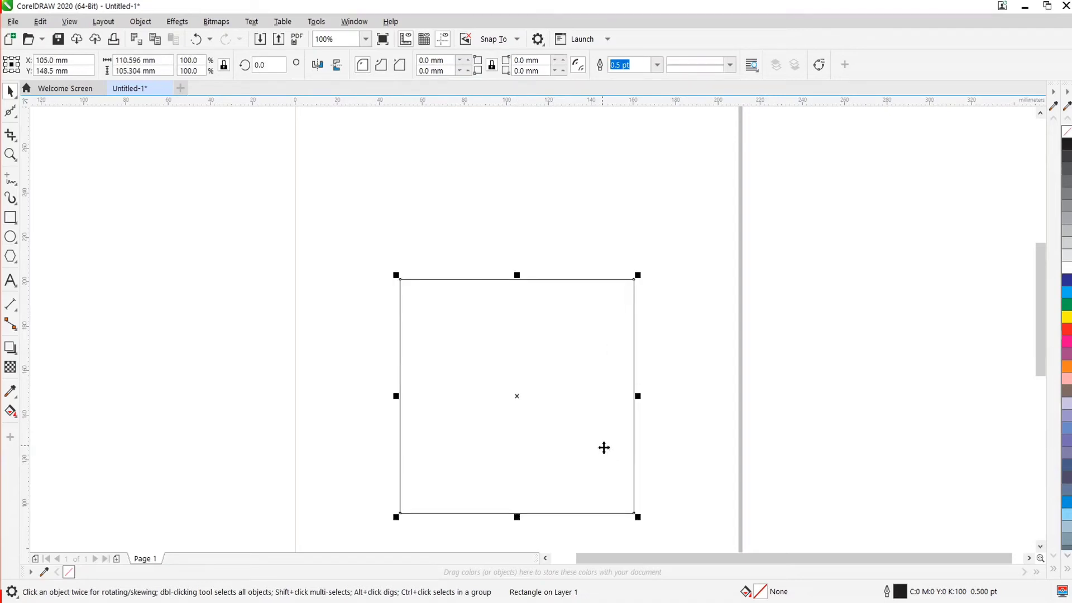
pyautogui.scroll(-2, 545, 330)
pyautogui.scroll(2, 536, 357)
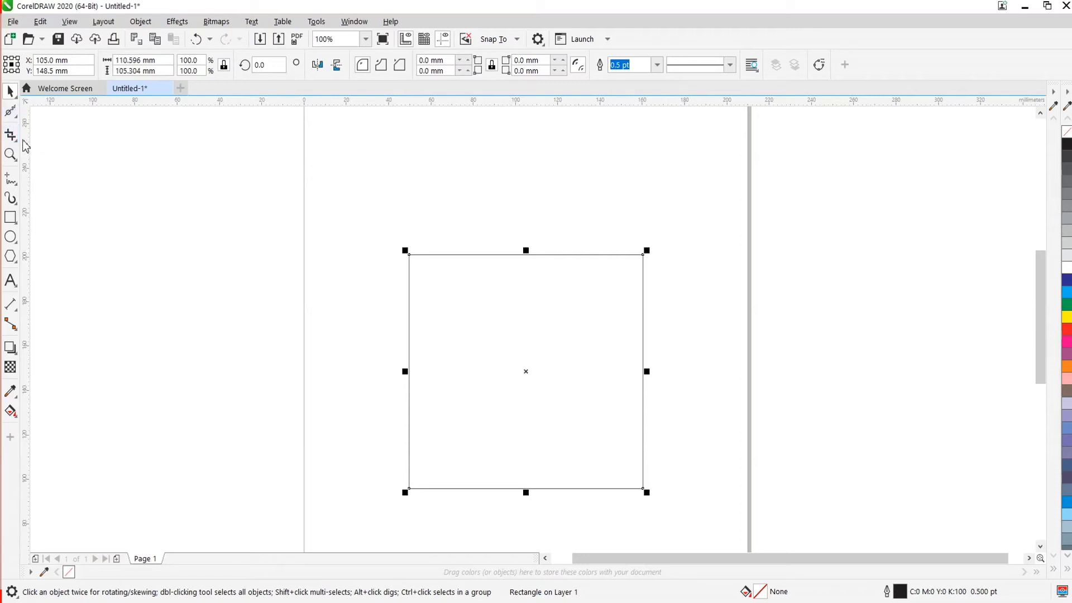
# Round the rectangle's top-right corner by stroking over it with the Smooth tool.
pyautogui.click(11, 113)
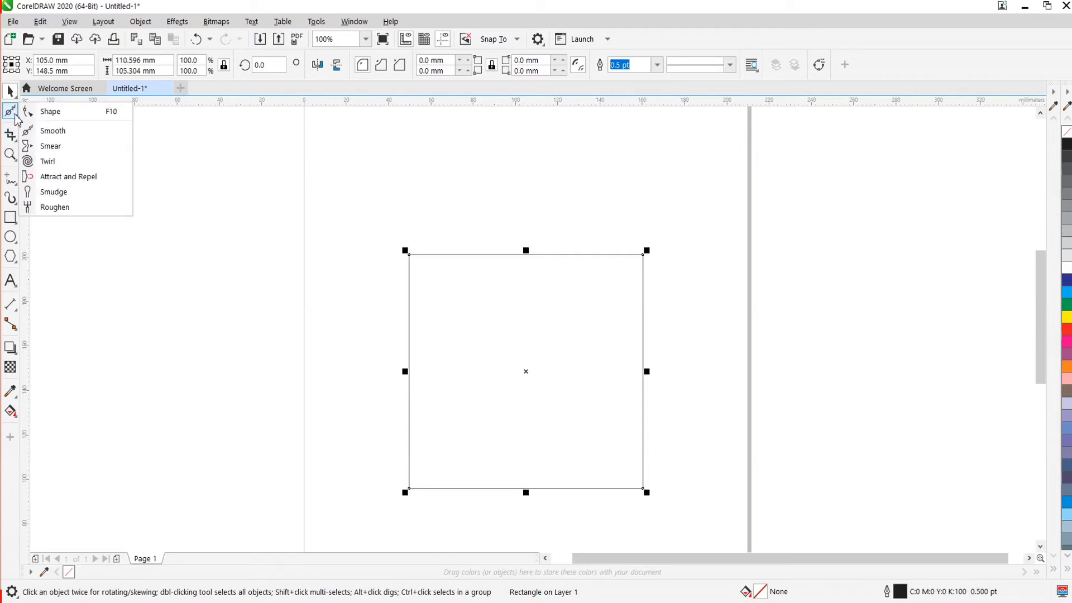
pyautogui.click(59, 130)
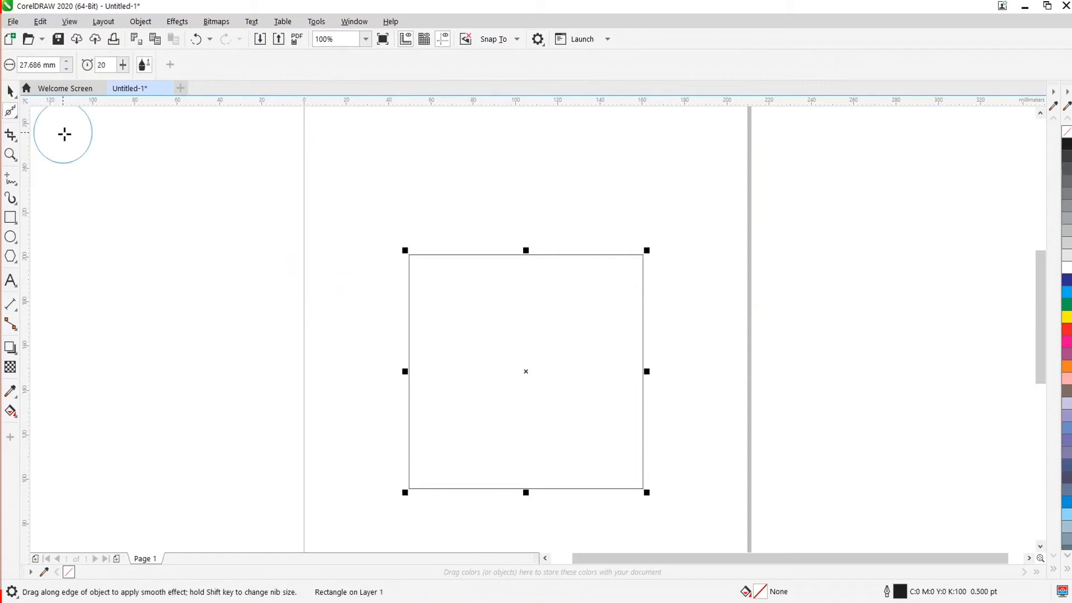
pyautogui.scroll(3, 645, 236)
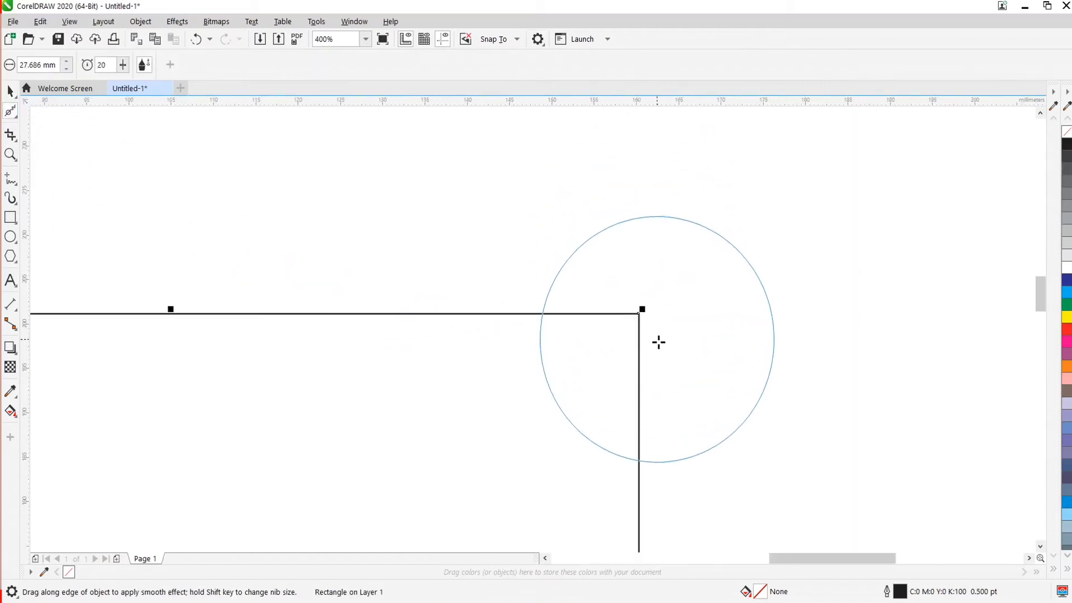
pyautogui.scroll(2, 659, 342)
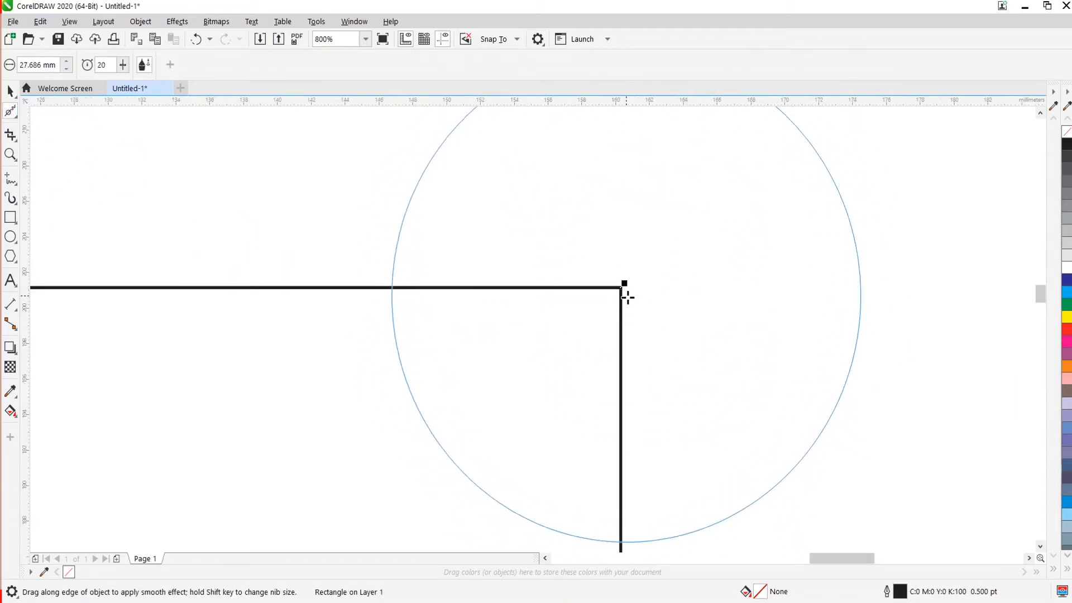
pyautogui.moveTo(624, 288)
pyautogui.mouseDown()
pyautogui.moveTo(603, 322)
pyautogui.moveTo(575, 263)
pyautogui.mouseUp()
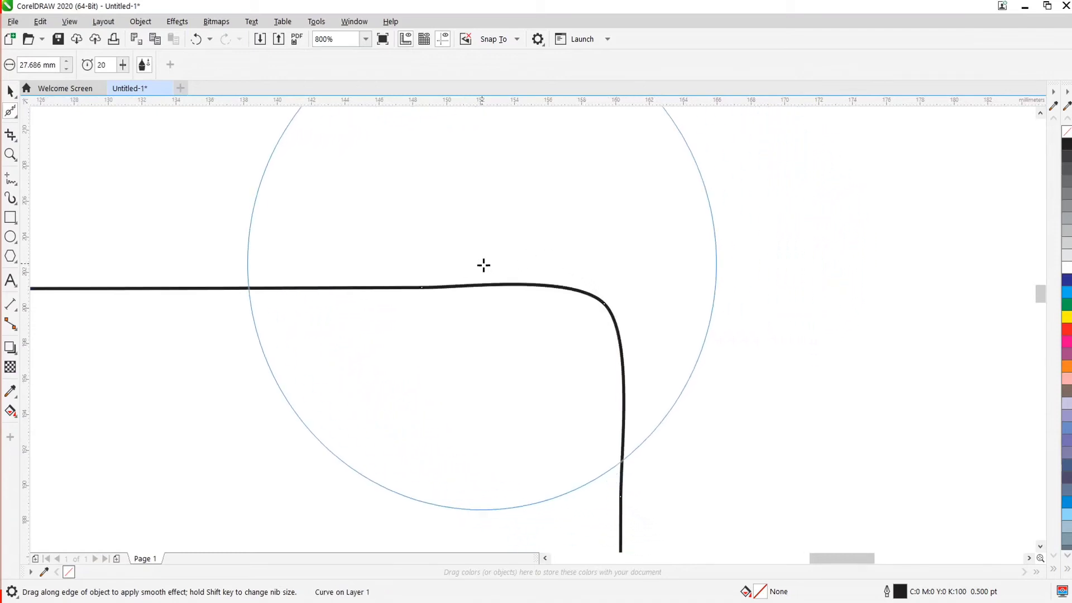
pyautogui.moveTo(484, 263)
pyautogui.mouseDown()
pyautogui.moveTo(484, 320)
pyautogui.moveTo(418, 275)
pyautogui.mouseUp()
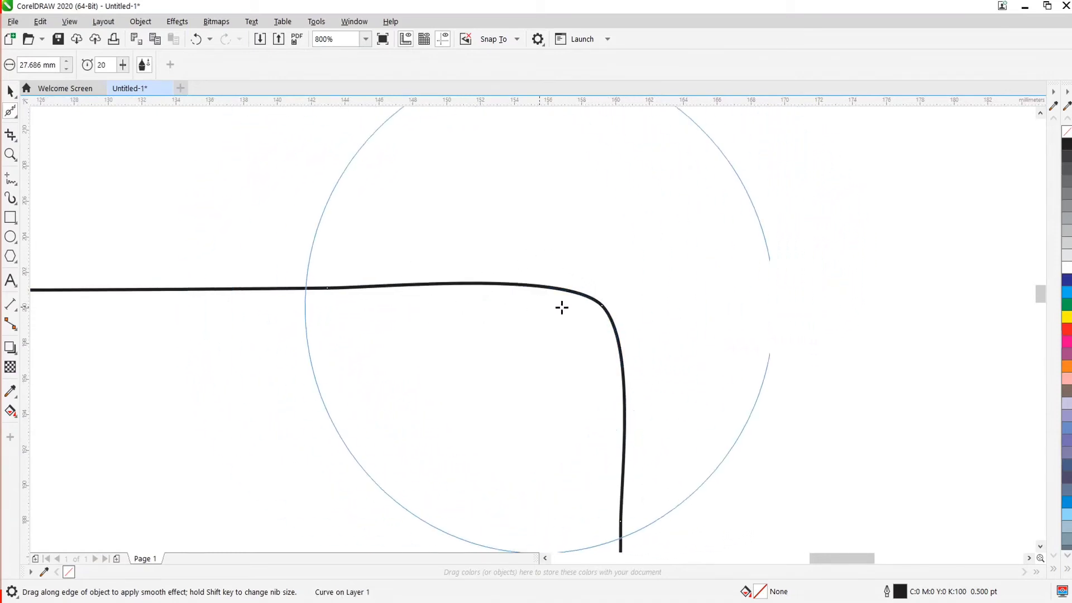
# Smooth the shape's top edge with short strokes across the line, left of the rounded corner.
pyautogui.scroll(-2, 558, 304)
pyautogui.scroll(1, 551, 302)
pyautogui.moveTo(509, 280); pyautogui.dragTo(508, 310)
pyautogui.moveTo(445, 282); pyautogui.dragTo(447, 323)
pyautogui.scroll(-1, 227, 323)
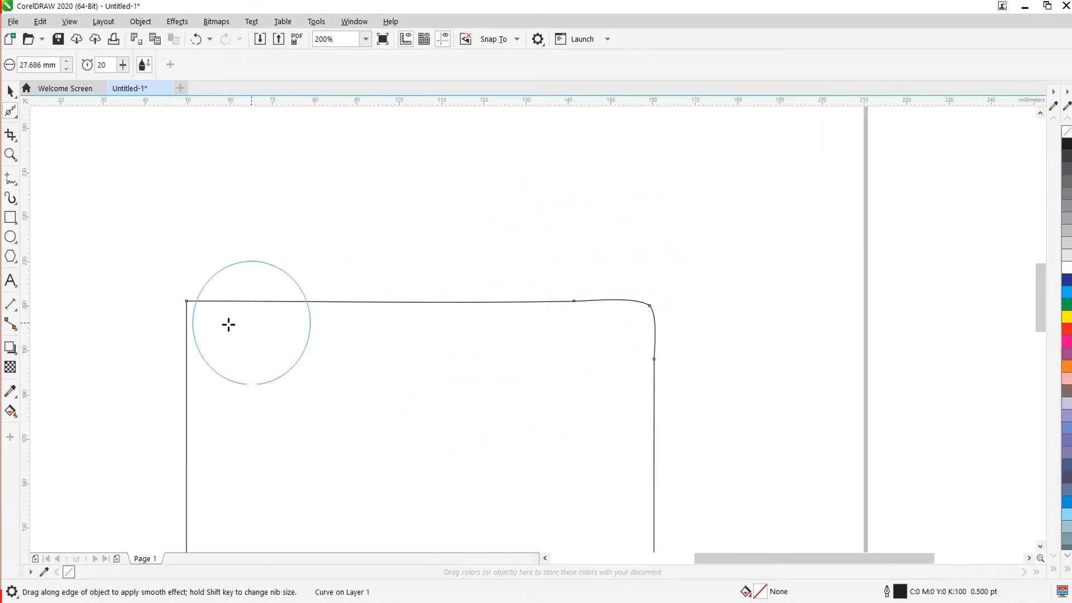
# Round the shape's top-left corner with the Smooth tool.
pyautogui.scroll(3, 192, 306)
pyautogui.moveTo(238, 292)
pyautogui.mouseDown()
pyautogui.moveTo(326, 419)
pyautogui.moveTo(287, 310)
pyautogui.mouseUp()
pyautogui.scroll(-1, 278, 272)
pyautogui.scroll(1, 278, 272)
pyautogui.scroll(-2, 287, 310)
pyautogui.scroll(1, 292, 405)
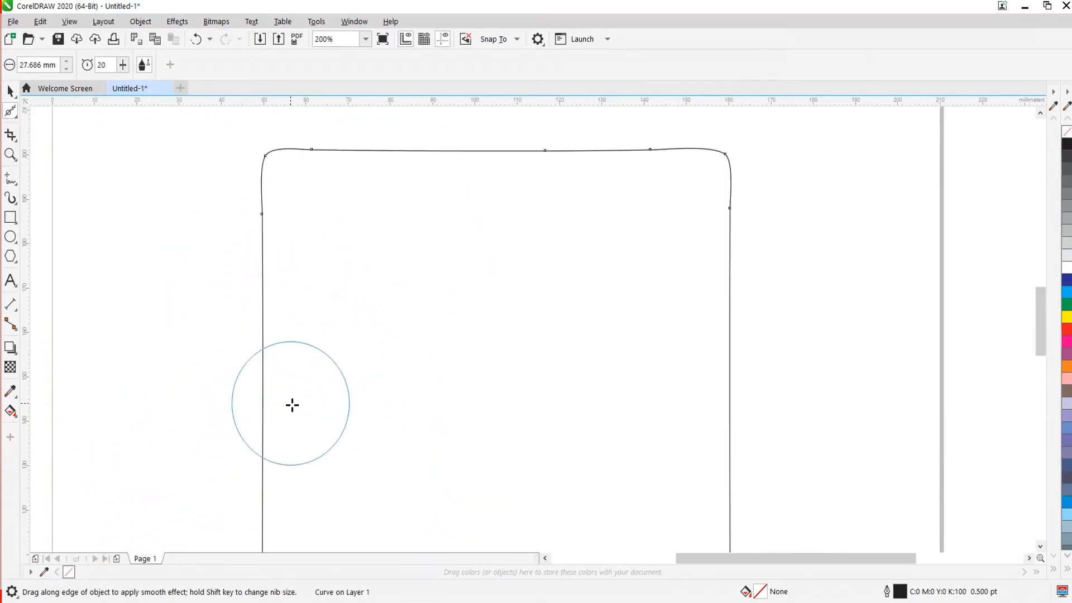
# Round the shape's bottom-left corner with the Smooth tool.
pyautogui.scroll(-1, 292, 404)
pyautogui.scroll(1, 289, 485)
pyautogui.scroll(2, 289, 486)
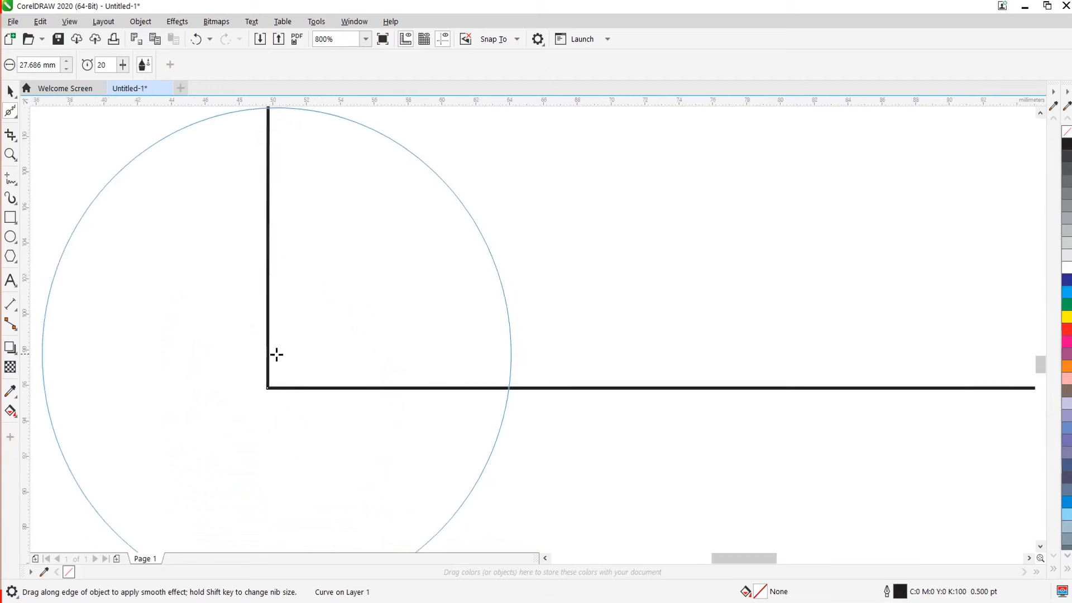
pyautogui.moveTo(249, 414)
pyautogui.mouseDown()
pyautogui.moveTo(294, 366)
pyautogui.moveTo(275, 350)
pyautogui.moveTo(275, 361)
pyautogui.moveTo(316, 340)
pyautogui.moveTo(311, 483)
pyautogui.mouseUp()
pyautogui.scroll(-2, 538, 417)
pyautogui.scroll(1, 509, 399)
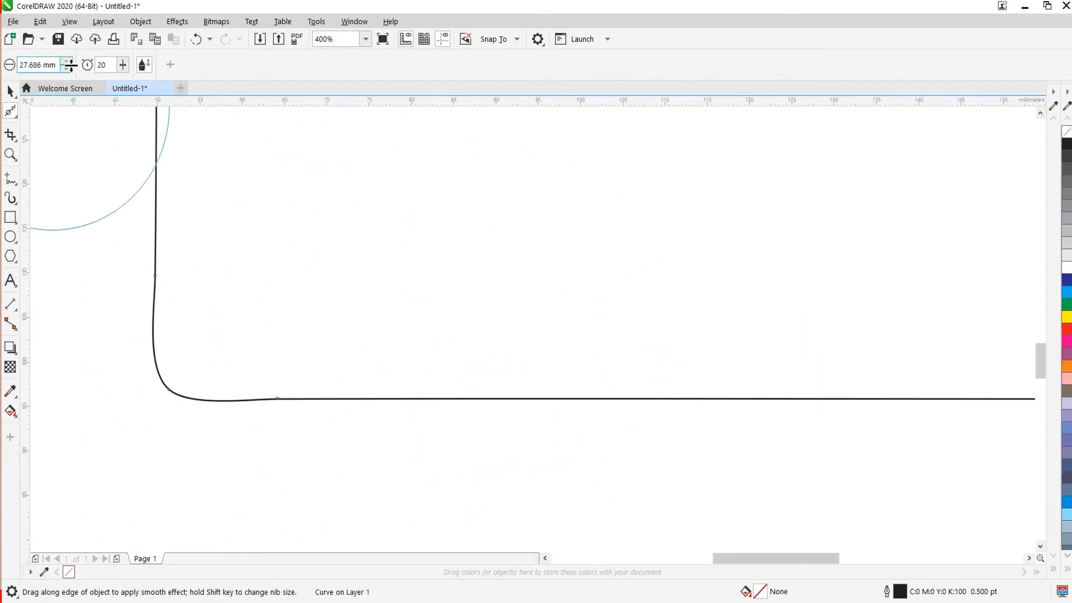
# Reduce the Smooth tool's nib size to 21.286 mm and round the shape's bottom-right corner.
pyautogui.moveTo(67, 73); pyautogui.dragTo(70, 106)
pyautogui.scroll(-1, 203, 273)
pyautogui.hscroll(3, 290, 388)
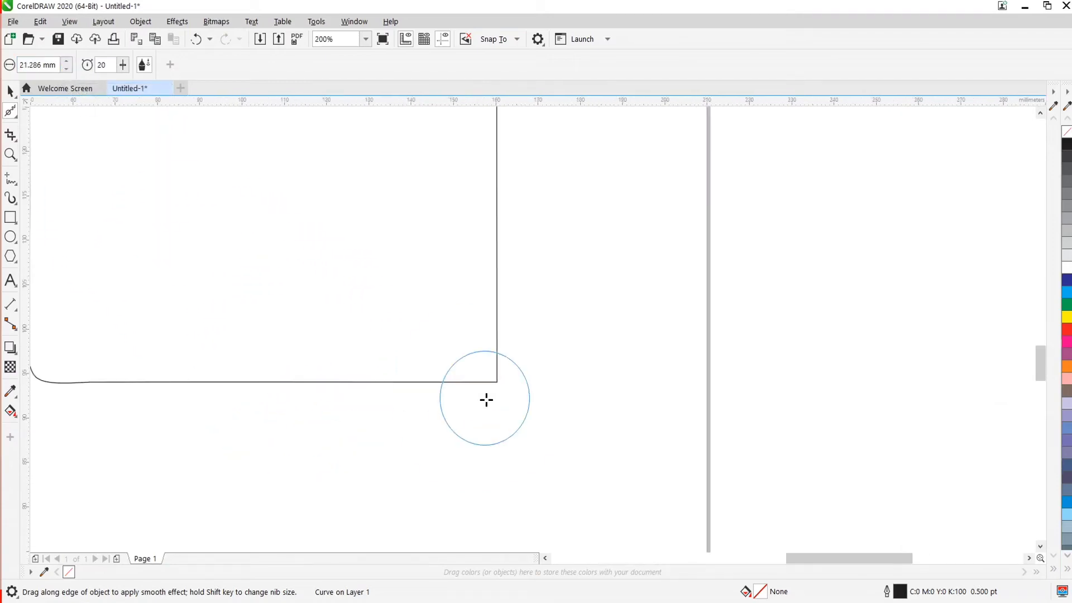
pyautogui.scroll(1, 492, 391)
pyautogui.moveTo(513, 375)
pyautogui.mouseDown()
pyautogui.moveTo(459, 311)
pyautogui.moveTo(516, 405)
pyautogui.mouseUp()
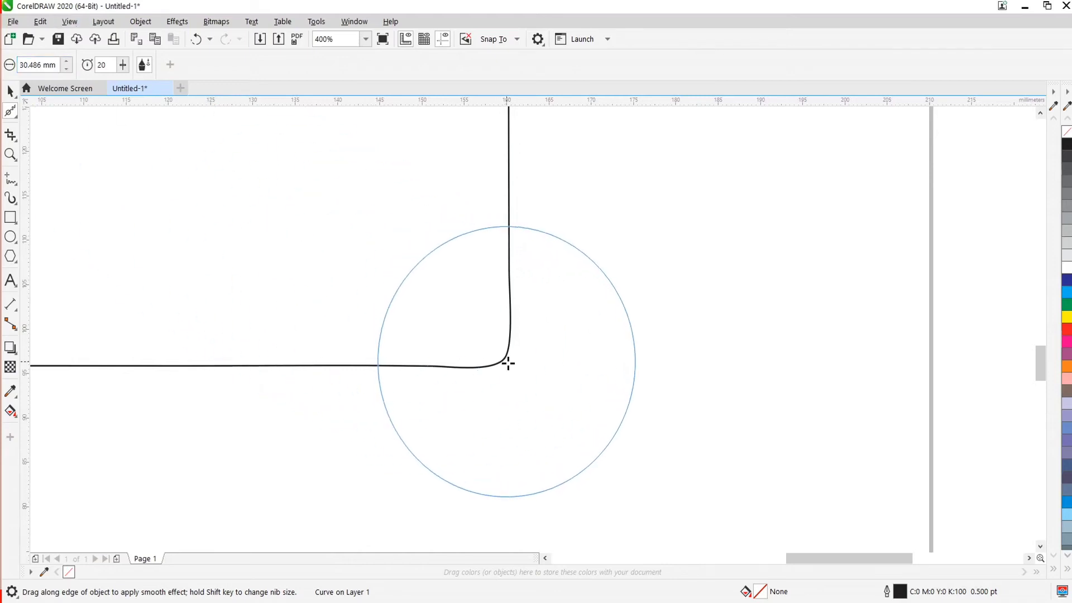
# Enlarge the Smooth tool's nib size to 34.186 mm and round the top-right corner further.
pyautogui.scroll(-1, 510, 426)
pyautogui.scroll(-3, 505, 335)
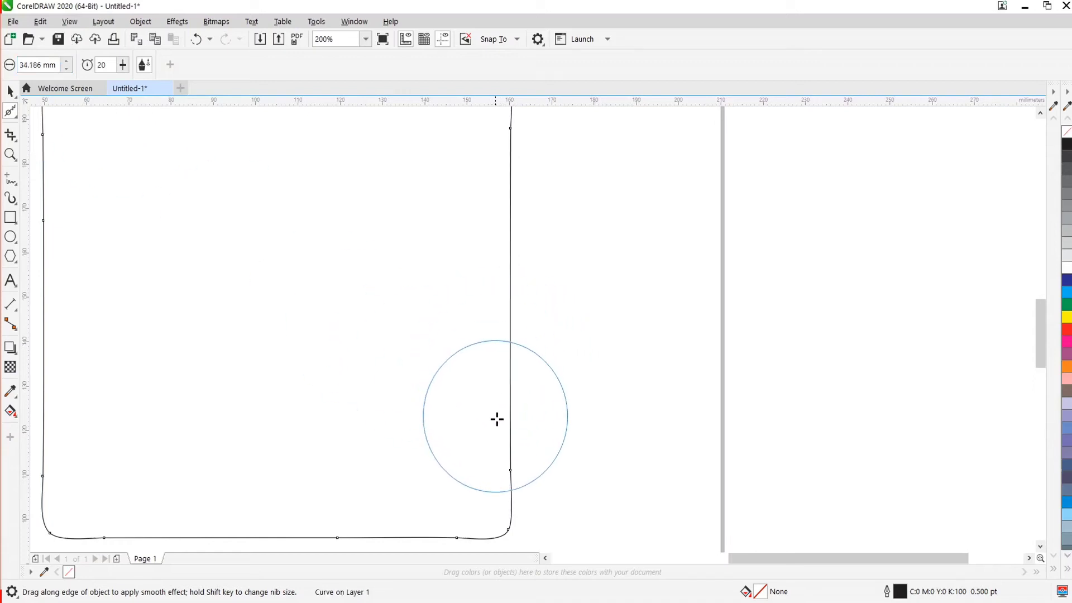
pyautogui.scroll(-2, 497, 418)
pyautogui.scroll(4, 441, 273)
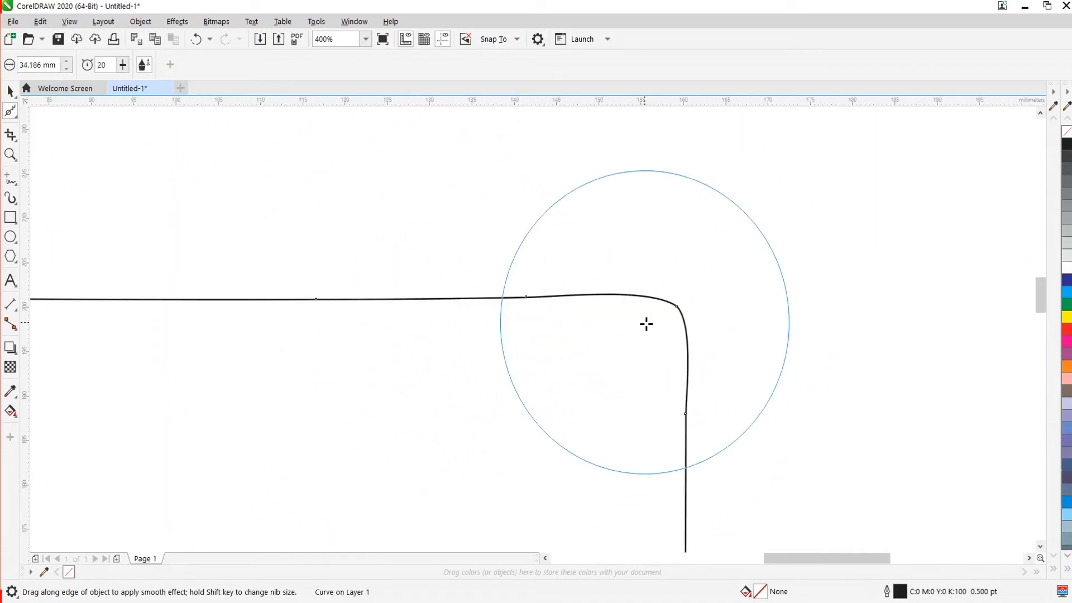
pyautogui.scroll(2, 647, 324)
pyautogui.moveTo(694, 263)
pyautogui.mouseDown()
pyautogui.moveTo(729, 383)
pyautogui.moveTo(694, 311)
pyautogui.moveTo(668, 287)
pyautogui.moveTo(686, 302)
pyautogui.mouseUp()
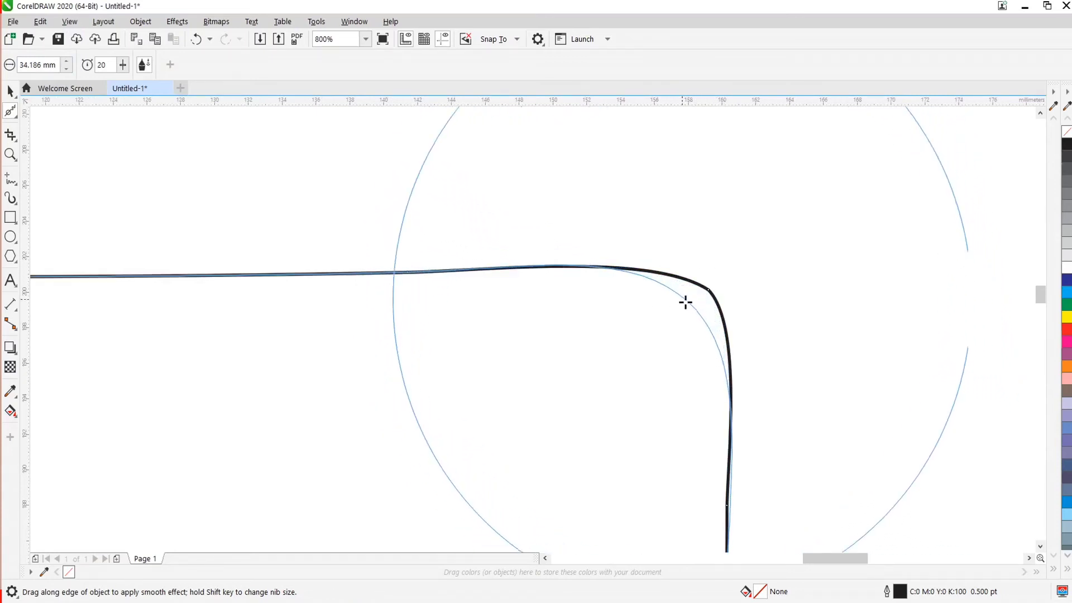
pyautogui.scroll(-6, 608, 469)
pyautogui.scroll(2, 606, 356)
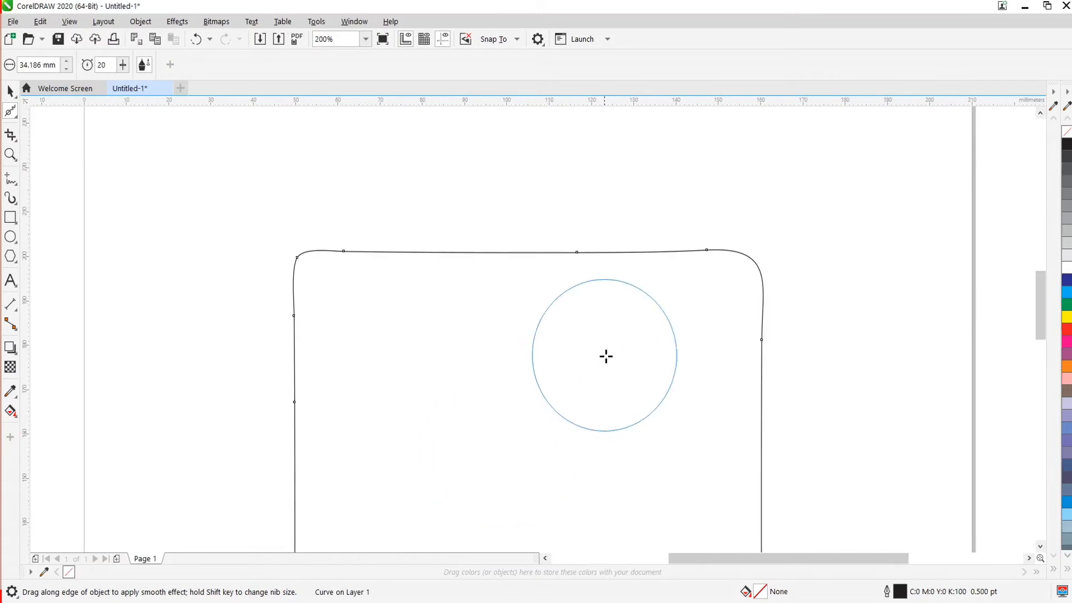
# Push the left part of the shape's top edge inward into shallow waves with the Smear tool.
pyautogui.click(16, 115)
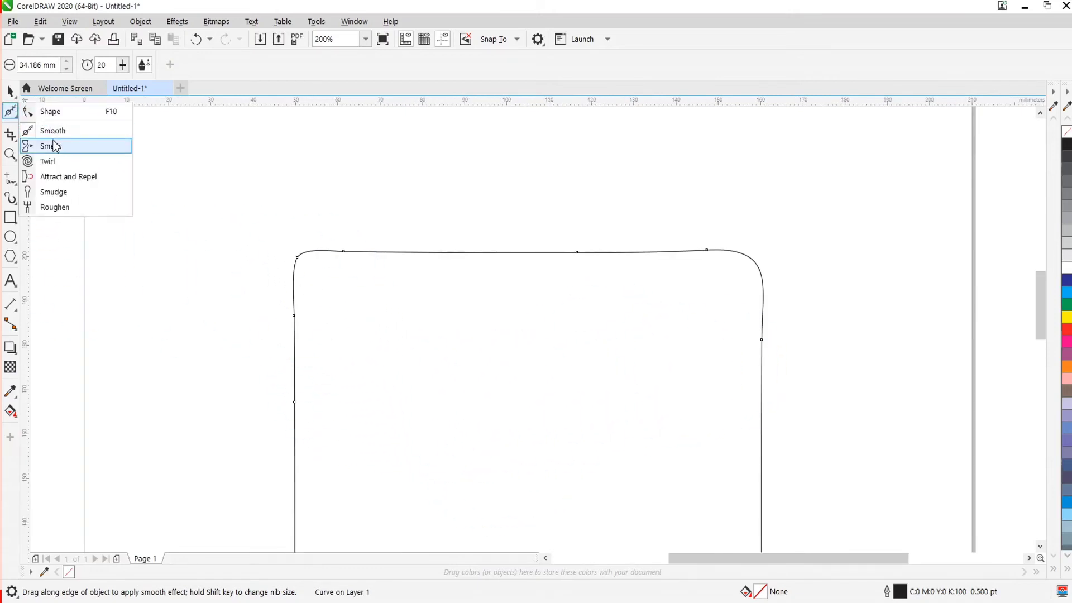
pyautogui.click(54, 147)
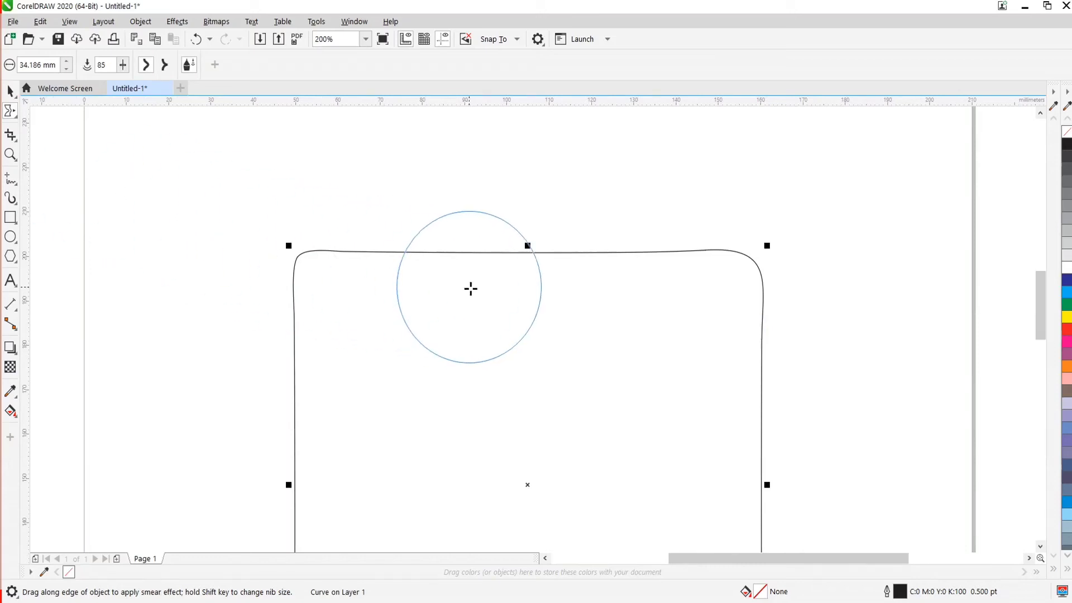
pyautogui.scroll(4, 469, 287)
pyautogui.scroll(-2, 471, 287)
pyautogui.scroll(1, 462, 306)
pyautogui.moveTo(462, 282); pyautogui.dragTo(463, 331)
pyautogui.scroll(-2, 453, 254)
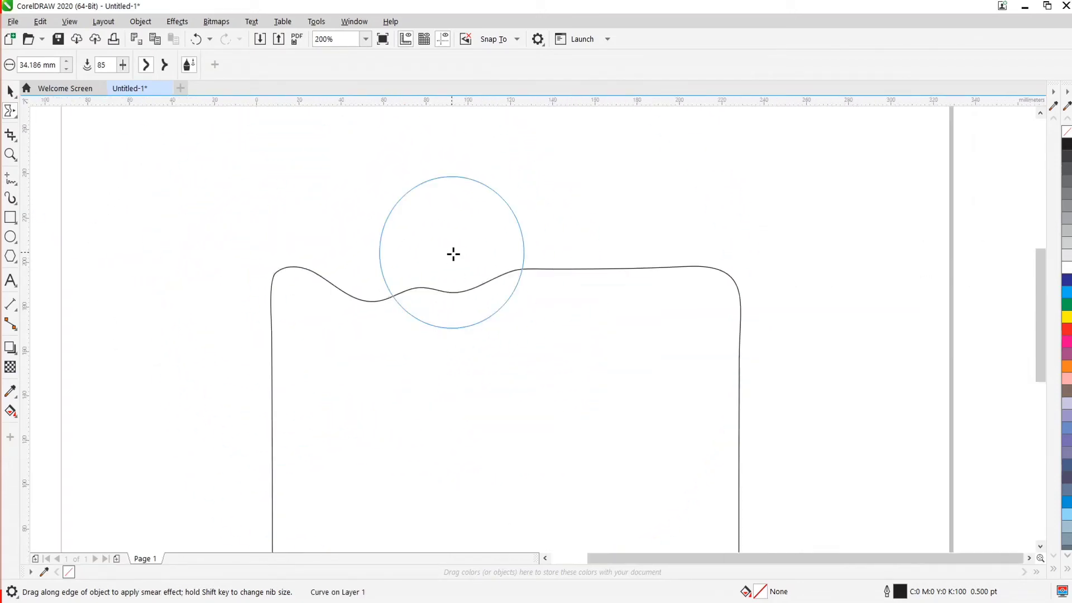
# Push the shape's left edge inward at several places with the Smear tool, forming waves down to the bottom-left corner.
pyautogui.moveTo(333, 307); pyautogui.dragTo(362, 330)
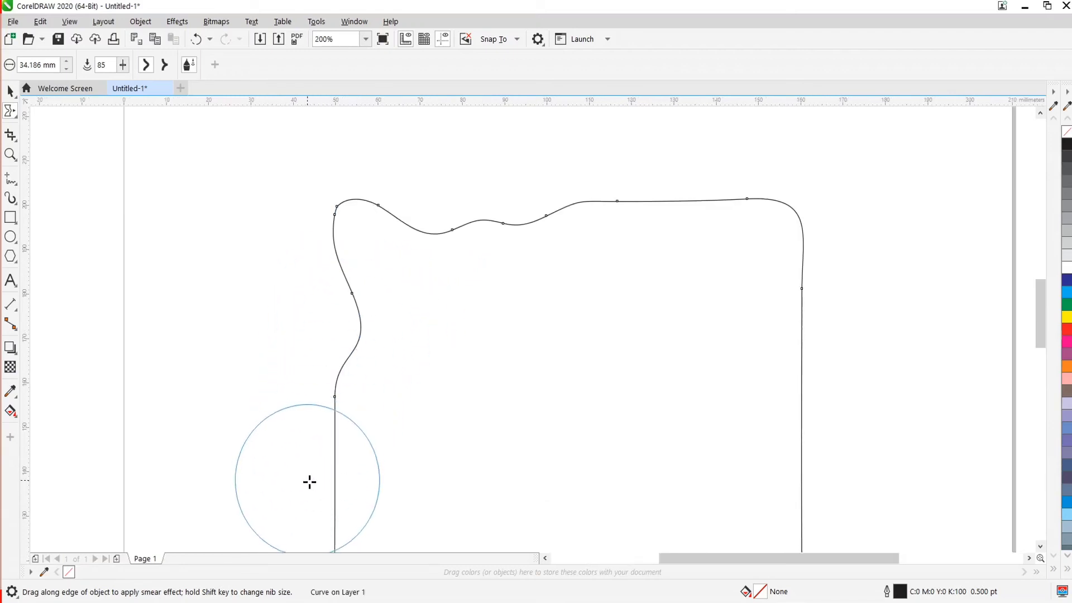
pyautogui.moveTo(308, 480)
pyautogui.mouseDown()
pyautogui.moveTo(370, 453)
pyautogui.moveTo(371, 486)
pyautogui.mouseUp()
pyautogui.scroll(-1, 370, 453)
pyautogui.scroll(1, 359, 437)
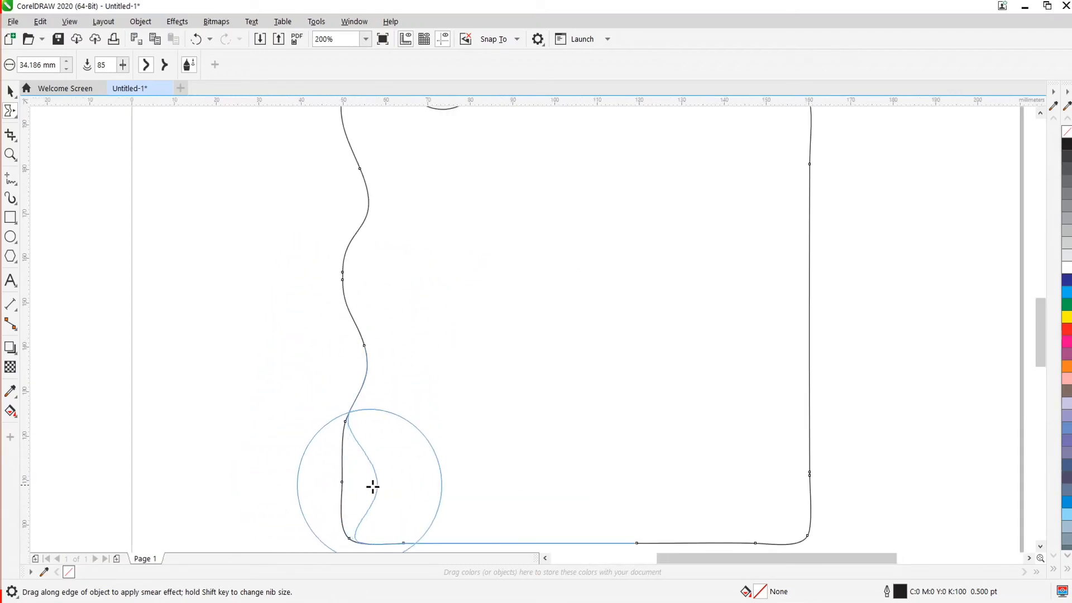
pyautogui.scroll(-2, 392, 352)
pyautogui.scroll(1, 392, 287)
pyautogui.scroll(1, 326, 304)
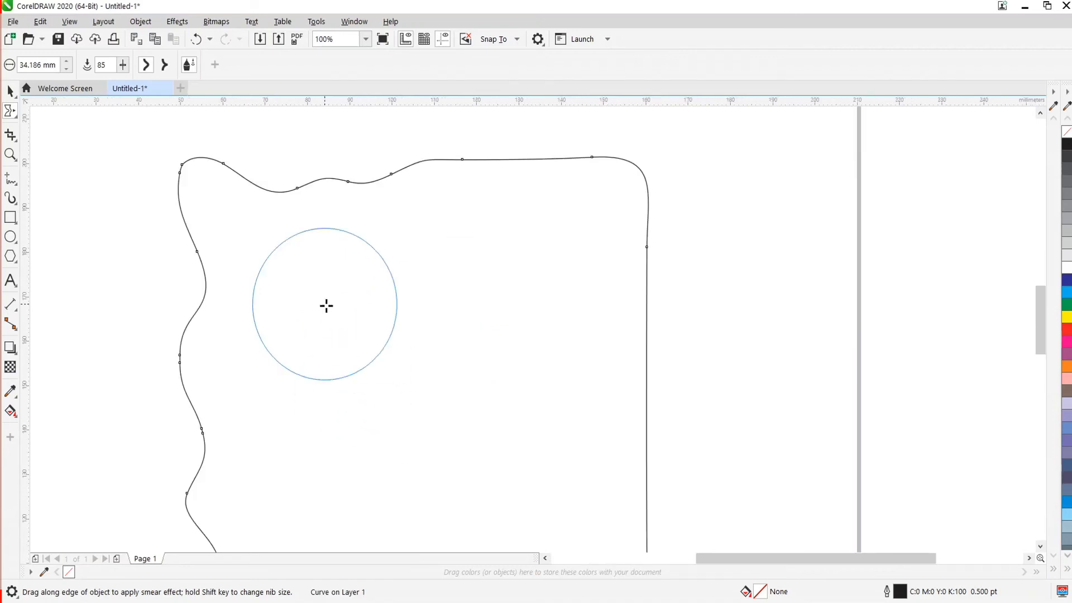
# Set the Smear pressure to 56 and push the right part of the shape's top edge inward into gentle waves.
pyautogui.scroll(-1, 500, 382)
pyautogui.scroll(1, 402, 321)
pyautogui.scroll(1, 402, 319)
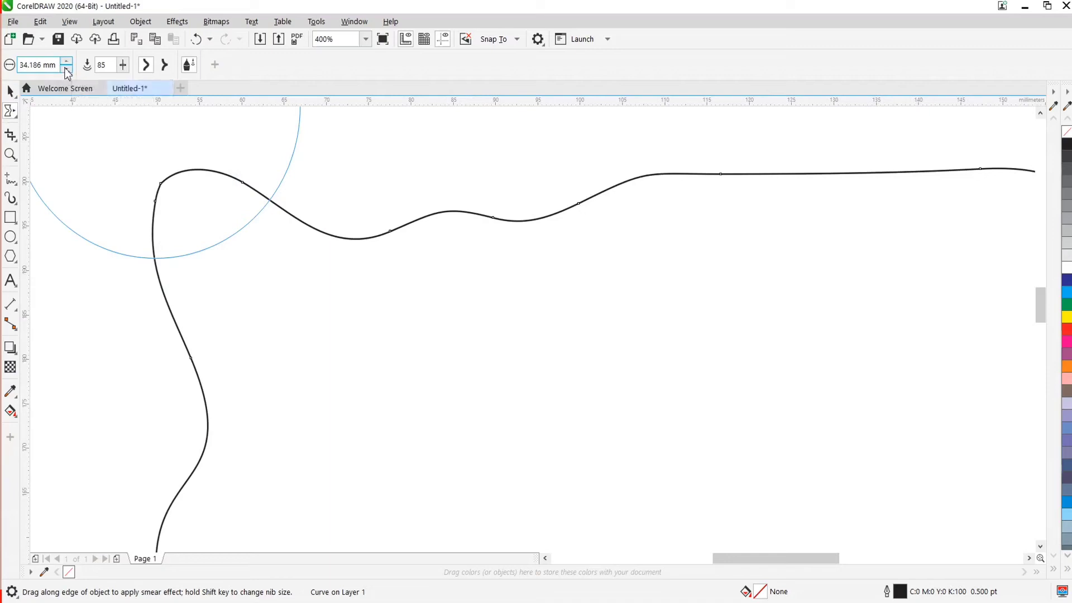
pyautogui.click(127, 65)
pyautogui.moveTo(117, 89); pyautogui.dragTo(107, 89)
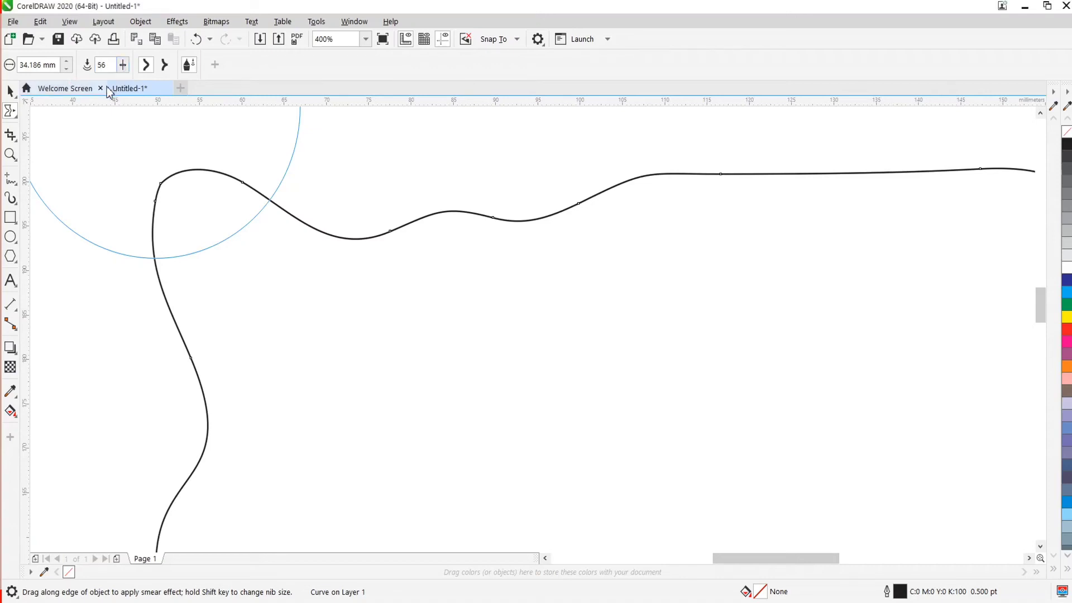
pyautogui.moveTo(626, 149)
pyautogui.mouseDown()
pyautogui.moveTo(639, 149)
pyautogui.moveTo(659, 218)
pyautogui.moveTo(697, 190)
pyautogui.mouseUp()
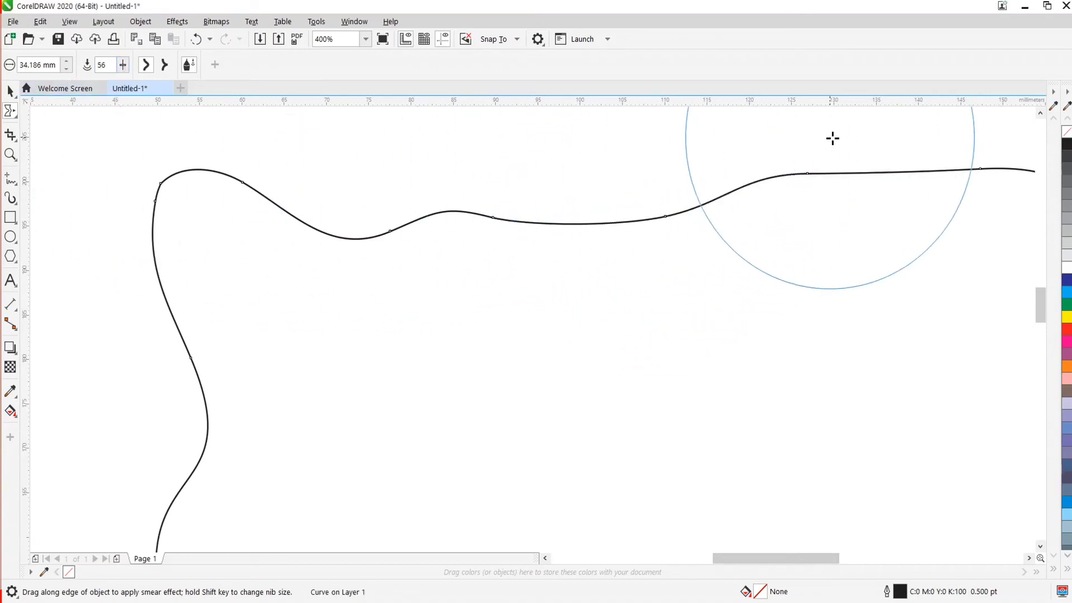
pyautogui.moveTo(833, 137)
pyautogui.mouseDown()
pyautogui.moveTo(840, 209)
pyautogui.moveTo(569, 279)
pyautogui.mouseUp()
pyautogui.scroll(-2, 514, 304)
pyautogui.scroll(1, 516, 299)
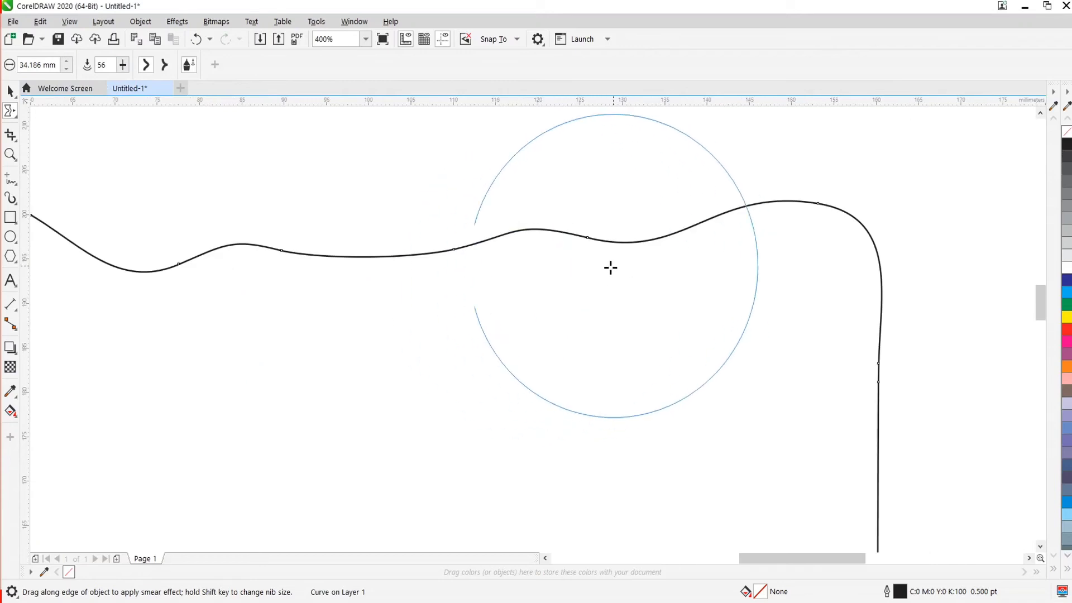
pyautogui.scroll(-1, 567, 297)
pyautogui.scroll(1, 454, 367)
pyautogui.scroll(-1, 525, 295)
pyautogui.scroll(1, 231, 209)
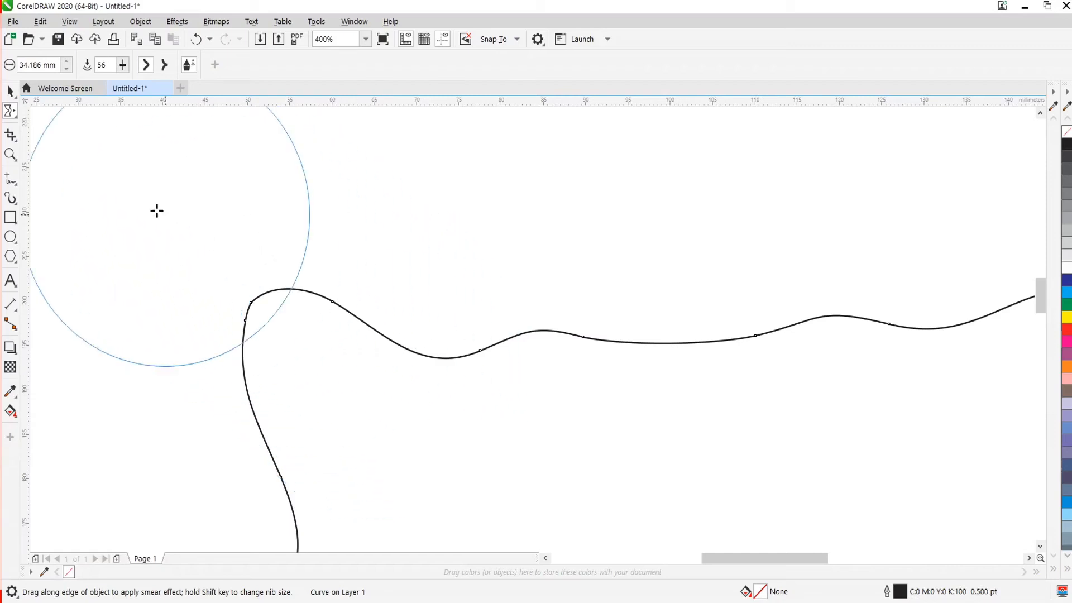
# Swirl the shape's right edge into curls at its upper, middle and lower parts with the Twirl tool.
pyautogui.click(12, 116)
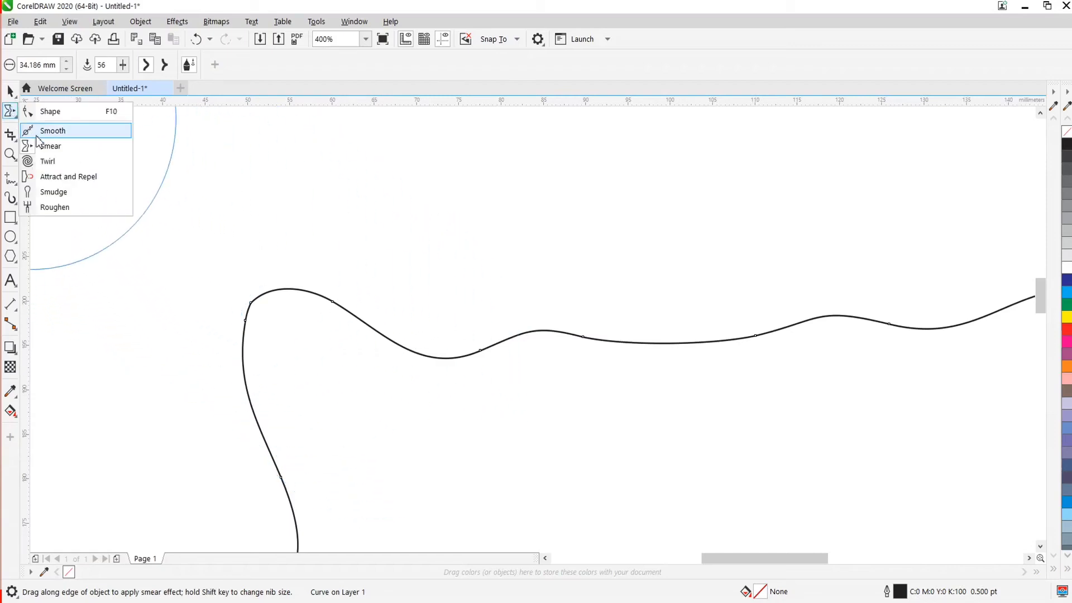
pyautogui.click(50, 162)
pyautogui.scroll(-2, 268, 221)
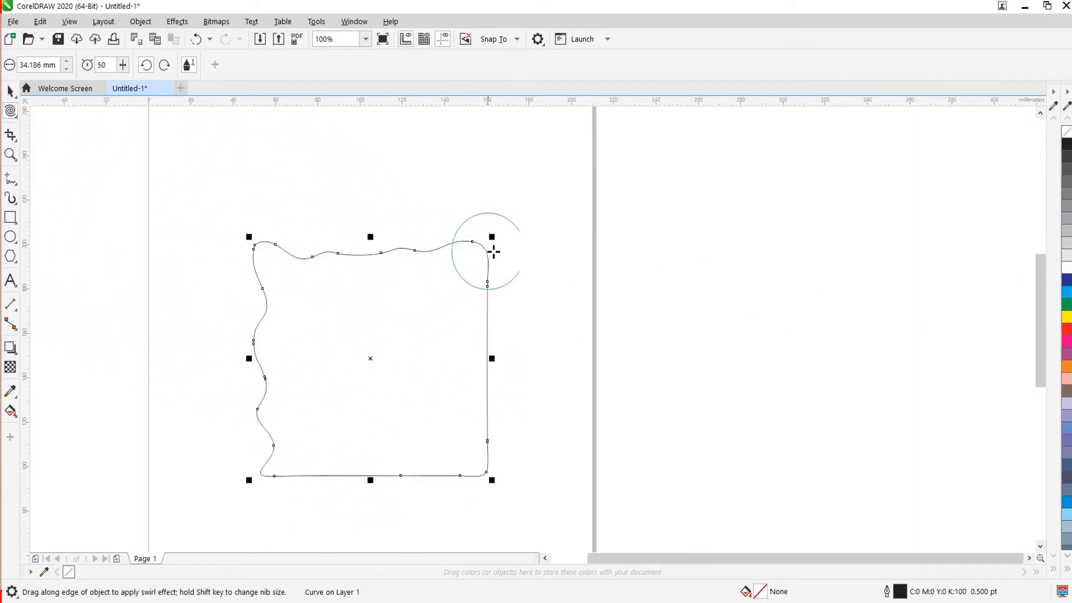
pyautogui.scroll(2, 494, 252)
pyautogui.scroll(-1, 505, 271)
pyautogui.scroll(1, 500, 357)
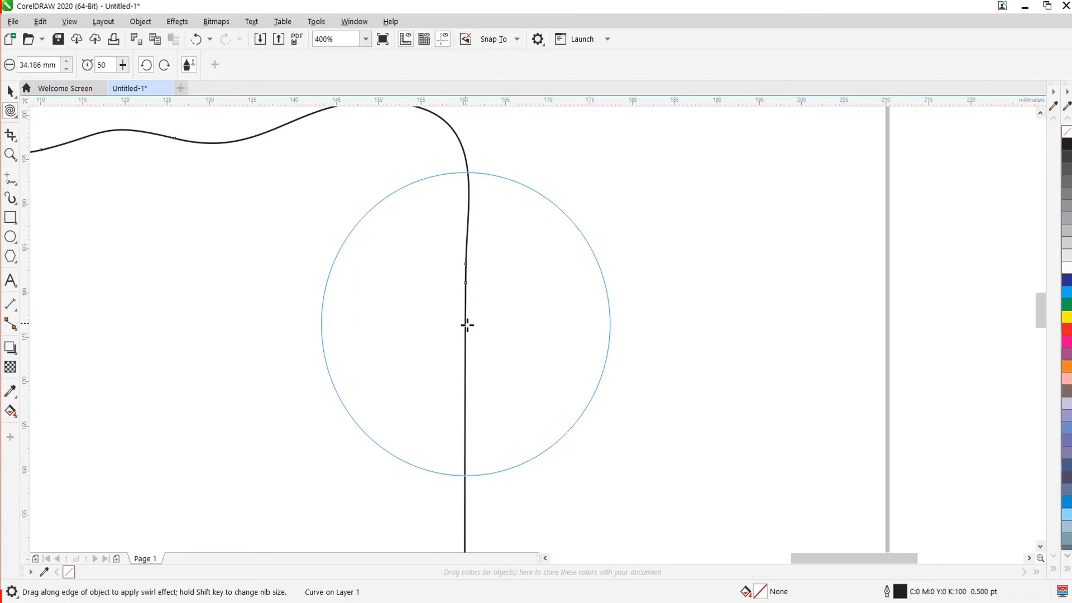
pyautogui.moveTo(467, 325); pyautogui.dragTo(469, 326)
pyautogui.scroll(-1, 625, 378)
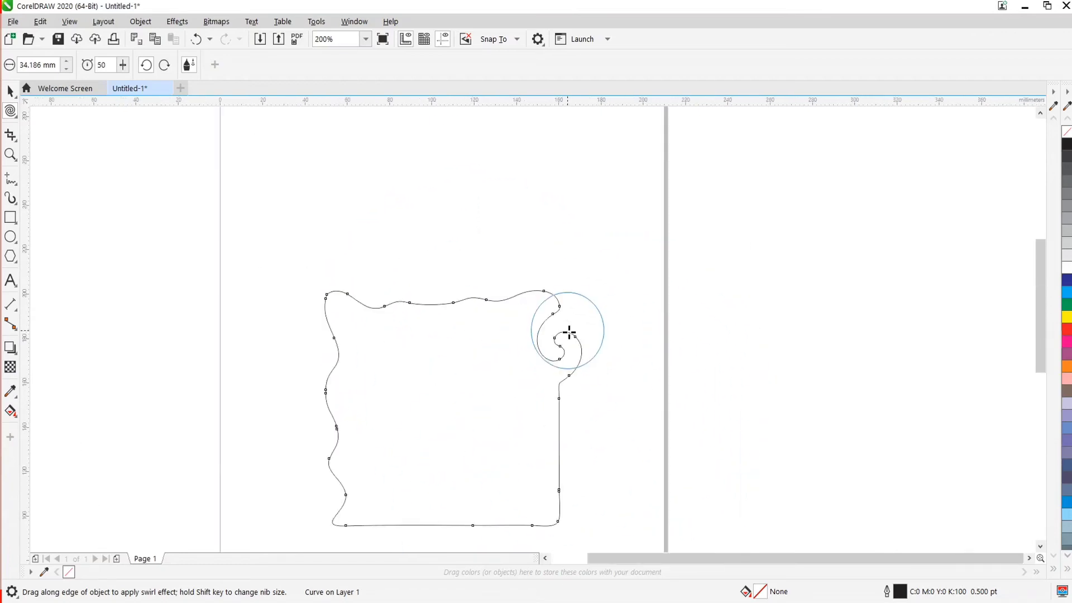
pyautogui.scroll(1, 565, 467)
pyautogui.moveTo(550, 399)
pyautogui.mouseDown()
pyautogui.moveTo(555, 411)
pyautogui.moveTo(547, 402)
pyautogui.mouseUp()
pyautogui.scroll(-1, 546, 270)
pyautogui.scroll(1, 553, 442)
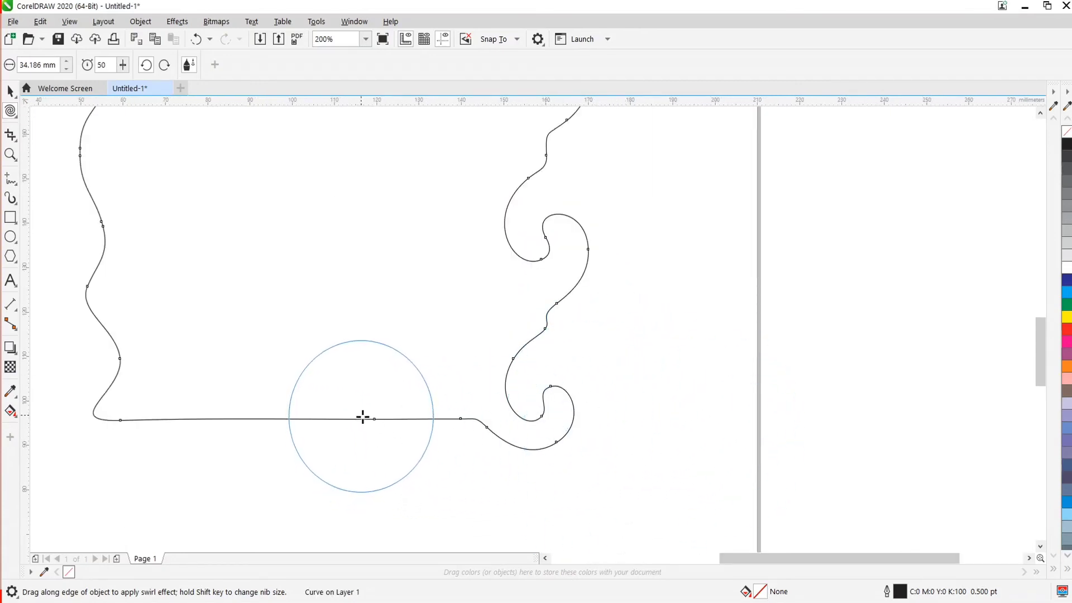
# Twirl a curl into the right half of the shape's bottom edge.
pyautogui.moveTo(363, 424); pyautogui.dragTo(363, 426)
pyautogui.scroll(-2, 448, 503)
pyautogui.scroll(2, 447, 424)
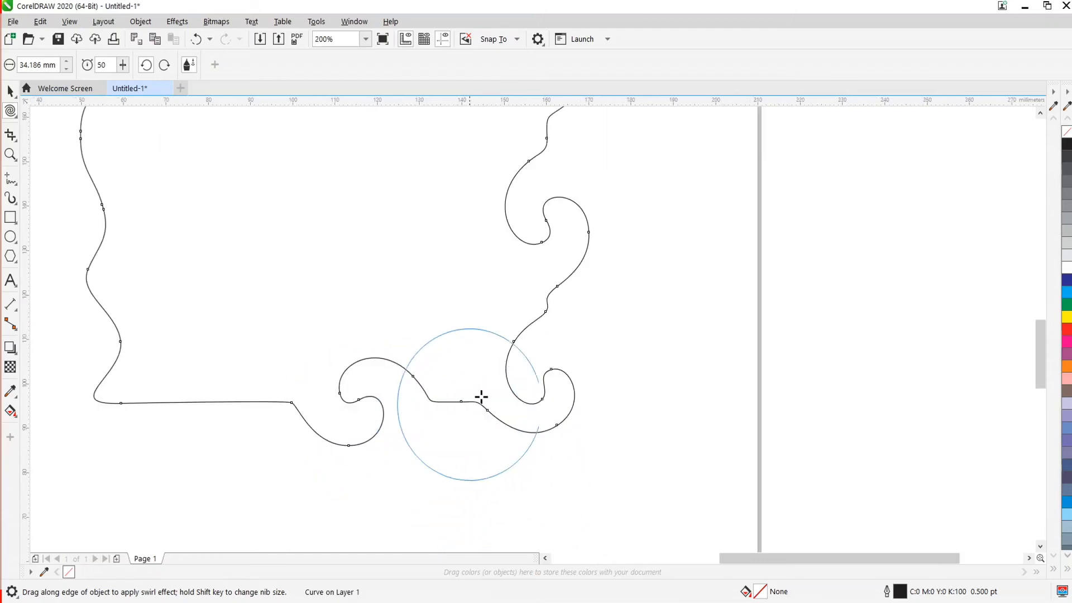
pyautogui.scroll(-3, 503, 413)
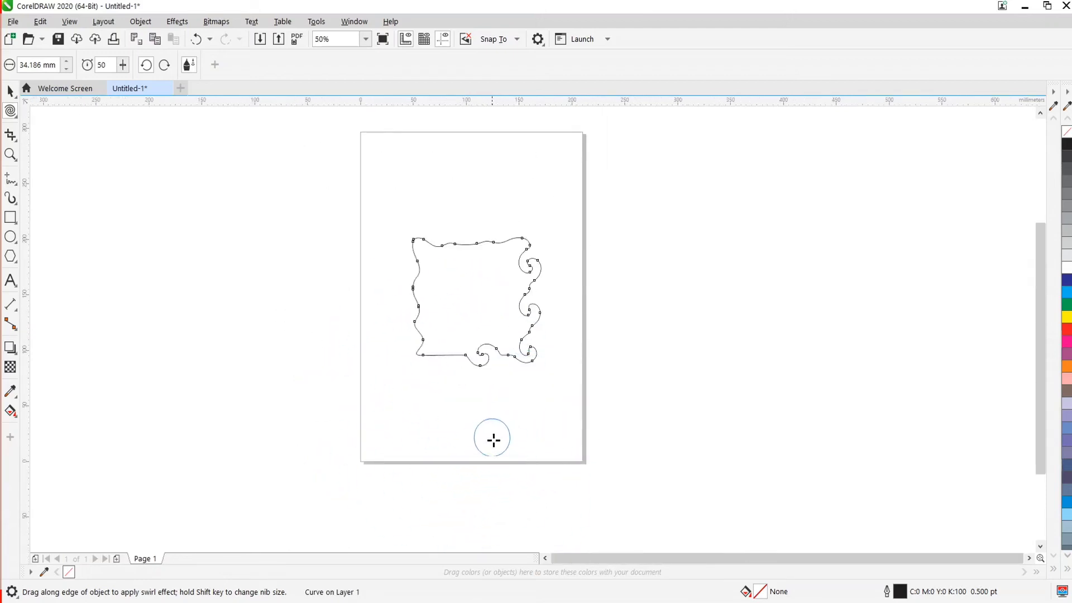
pyautogui.scroll(2, 476, 292)
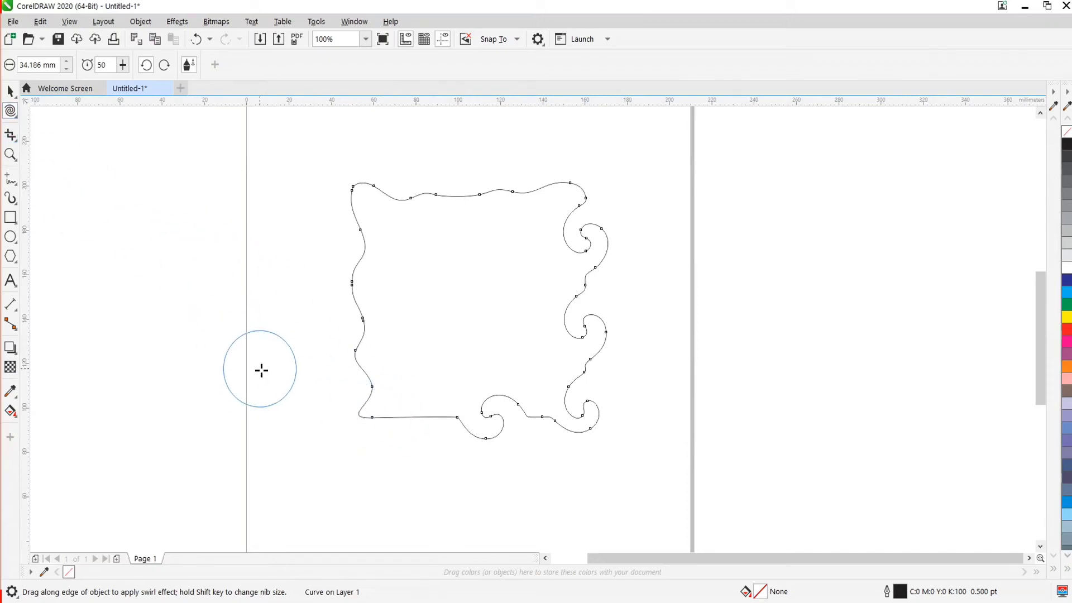
pyautogui.press('space')
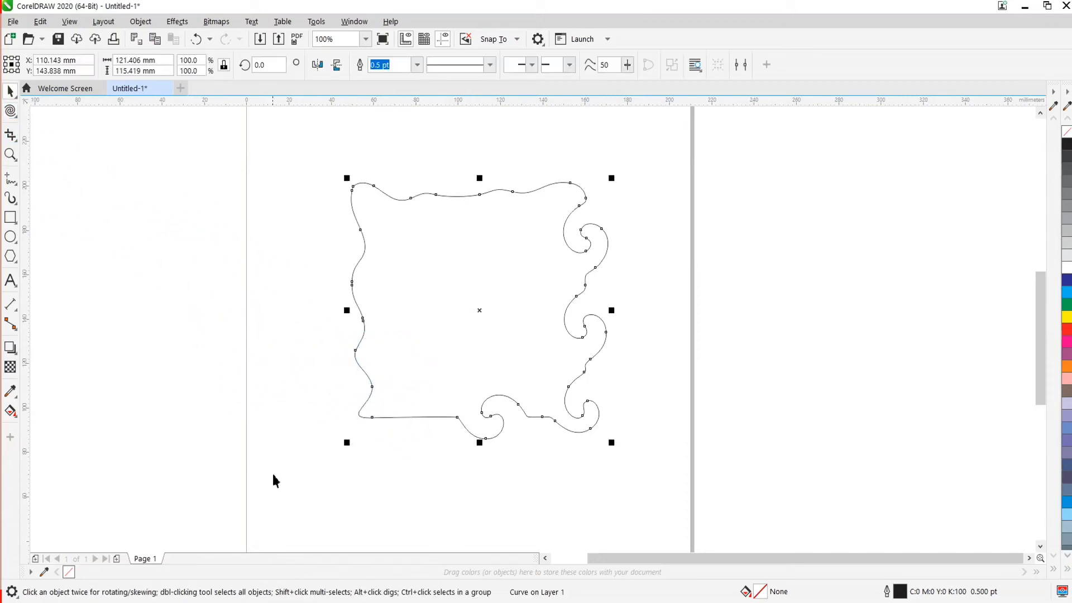
pyautogui.press('F6')
pyautogui.moveTo(148, 352); pyautogui.dragTo(292, 519)
pyautogui.press('space')
pyautogui.press('Delete')
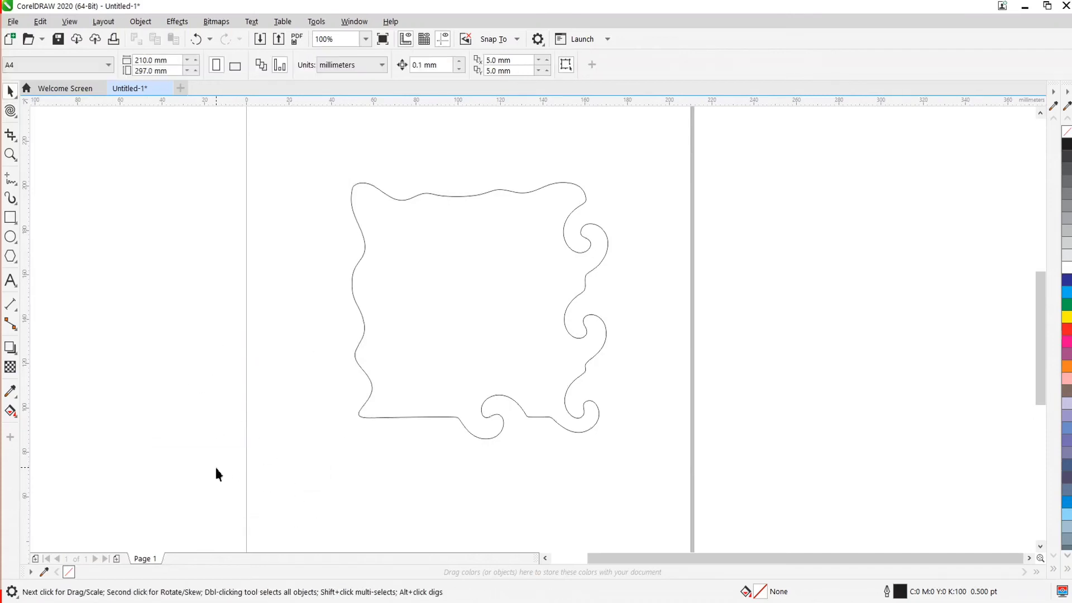
# Draw an ellipse about 75 mm wide and 69 mm high beside the wavy shape, across the page's left edge.
pyautogui.press('F7')
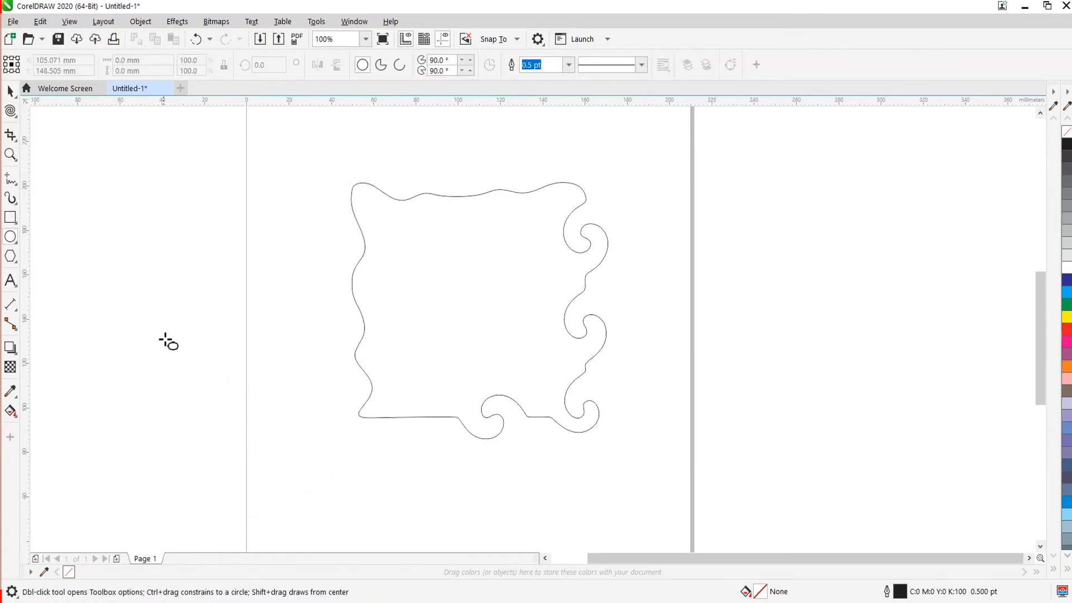
pyautogui.moveTo(161, 335); pyautogui.dragTo(316, 493)
pyautogui.press('space')
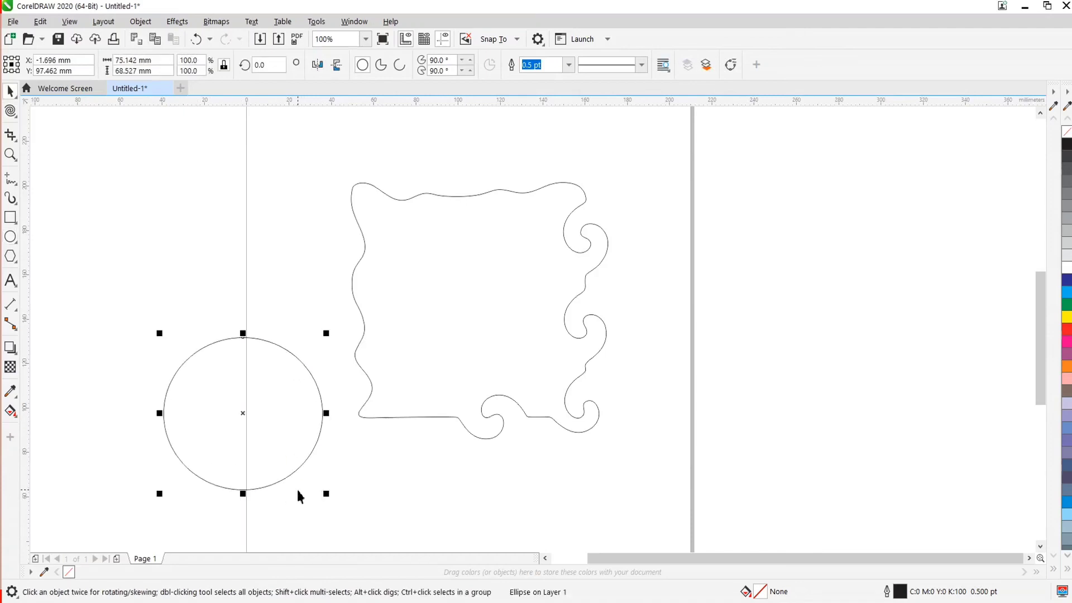
# Pull the ellipse's upper-right edge inward with the Attract and Repel tool in attract mode.
pyautogui.scroll(2, 213, 422)
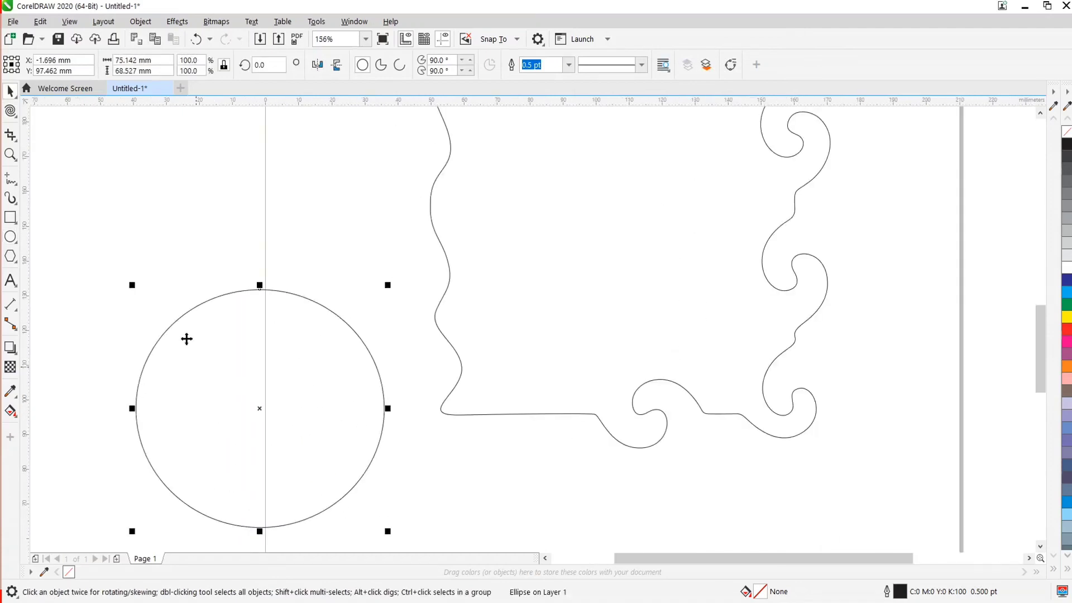
pyautogui.click(13, 116)
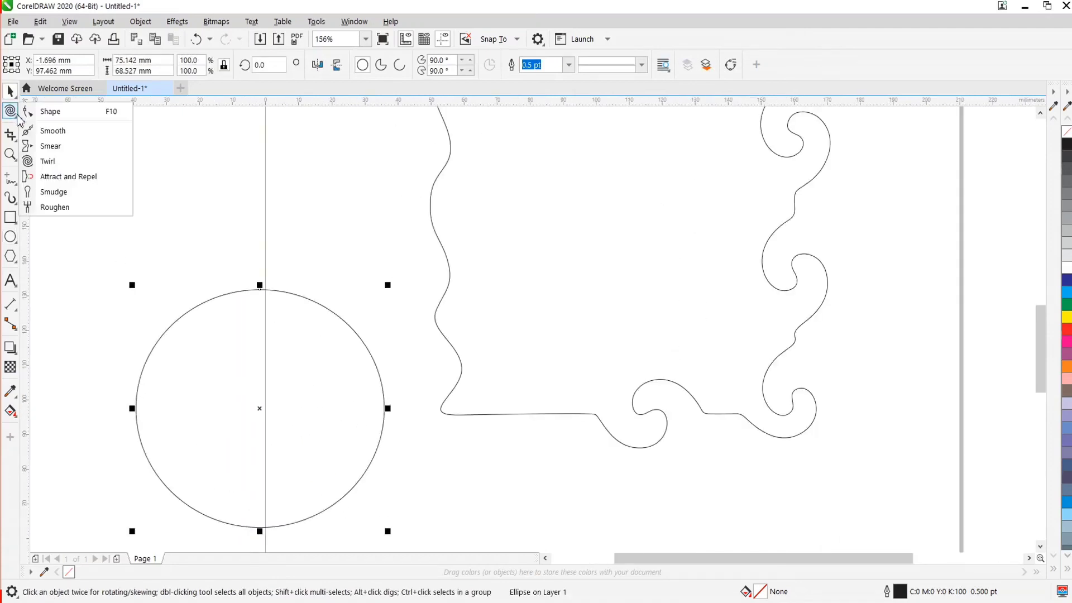
pyautogui.click(68, 177)
pyautogui.scroll(2, 296, 390)
pyautogui.scroll(-2, 285, 346)
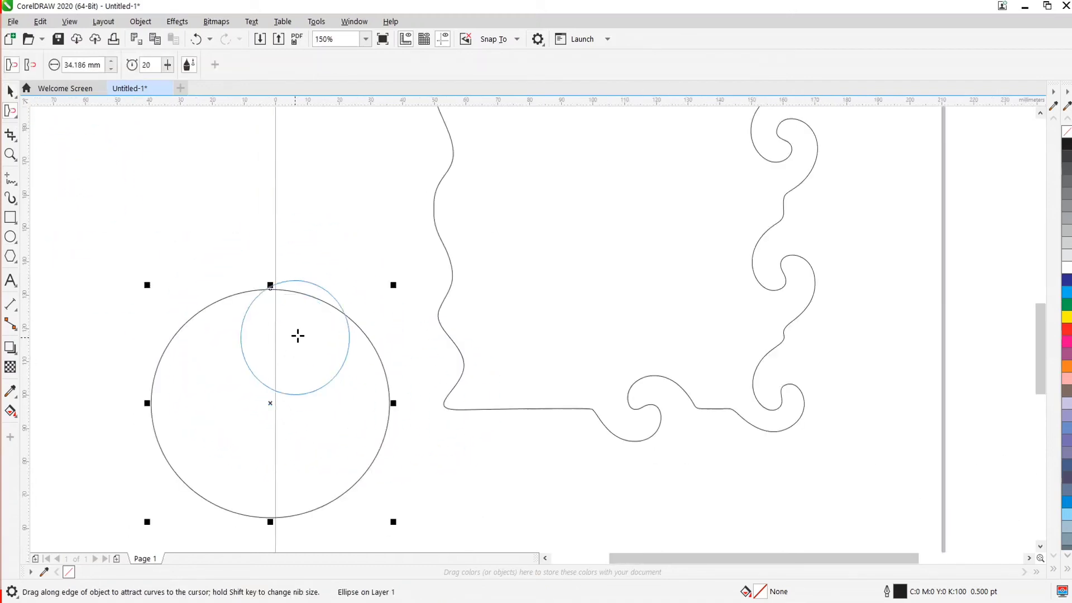
pyautogui.scroll(5, 298, 336)
pyautogui.moveTo(330, 246)
pyautogui.mouseDown()
pyautogui.moveTo(275, 399)
pyautogui.moveTo(281, 385)
pyautogui.mouseUp()
pyautogui.scroll(-3, 311, 270)
pyautogui.scroll(2, 454, 346)
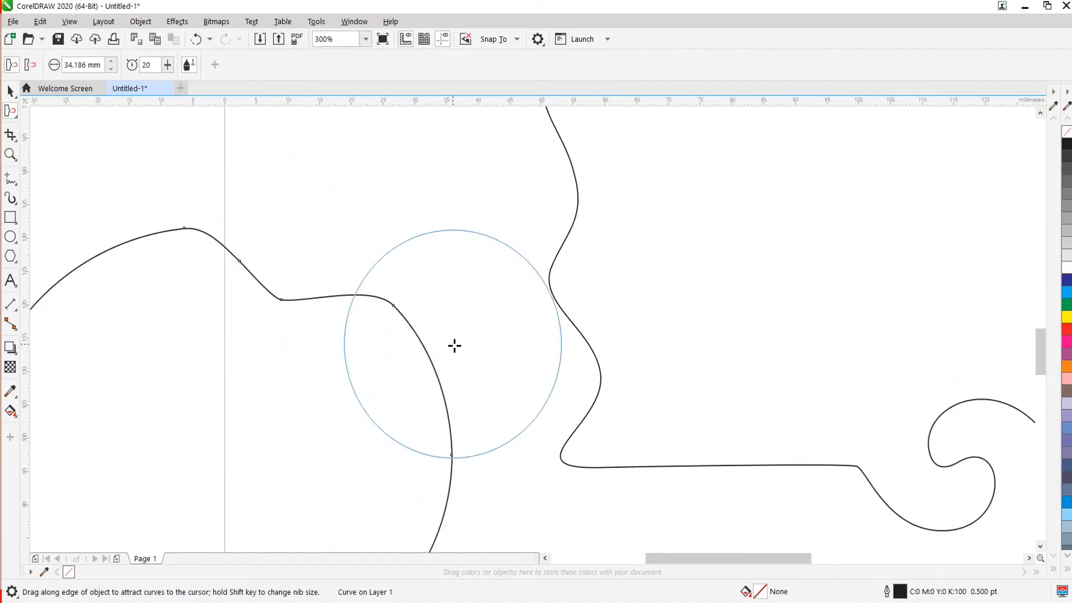
# Attract the ellipse's right, bottom and lower-left edges inward to form further dents around the outline.
pyautogui.moveTo(454, 346)
pyautogui.mouseDown()
pyautogui.moveTo(352, 421)
pyautogui.moveTo(364, 311)
pyautogui.mouseUp()
pyautogui.scroll(-2, 370, 399)
pyautogui.scroll(2, 410, 477)
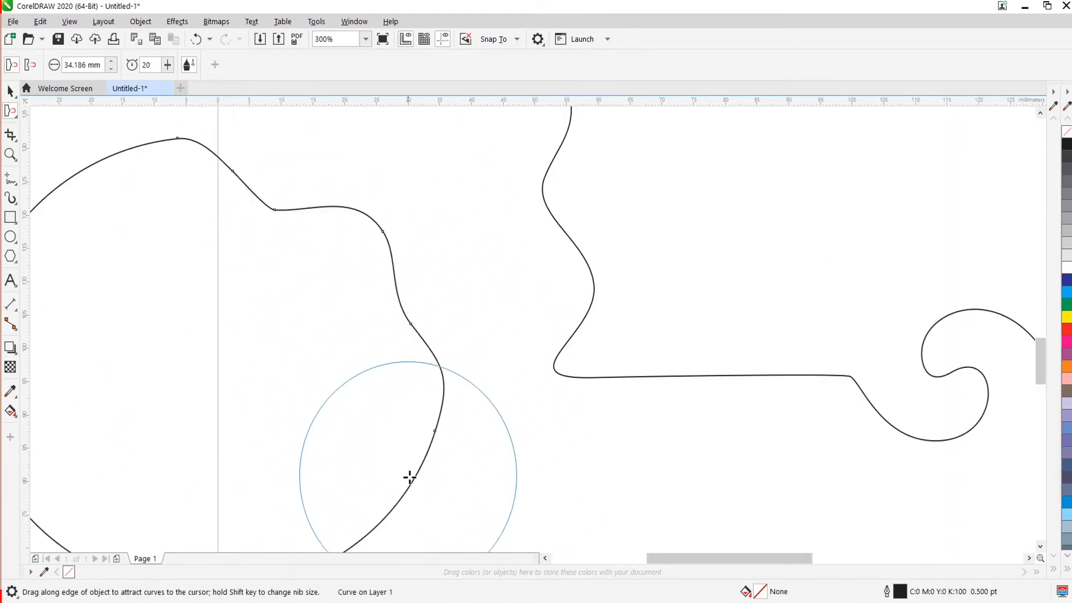
pyautogui.scroll(-2, 346, 346)
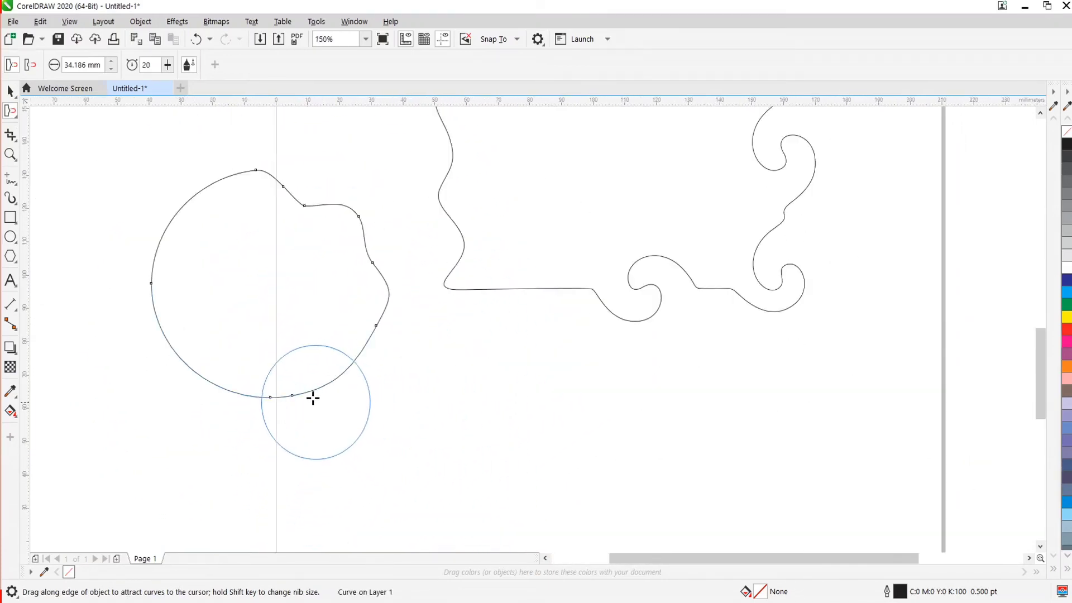
pyautogui.moveTo(314, 397)
pyautogui.mouseDown()
pyautogui.moveTo(279, 319)
pyautogui.moveTo(270, 395)
pyautogui.moveTo(209, 387)
pyautogui.moveTo(182, 412)
pyautogui.moveTo(292, 321)
pyautogui.moveTo(240, 402)
pyautogui.mouseUp()
pyautogui.scroll(2, 208, 386)
pyautogui.scroll(-3, 240, 402)
pyautogui.scroll(3, 206, 350)
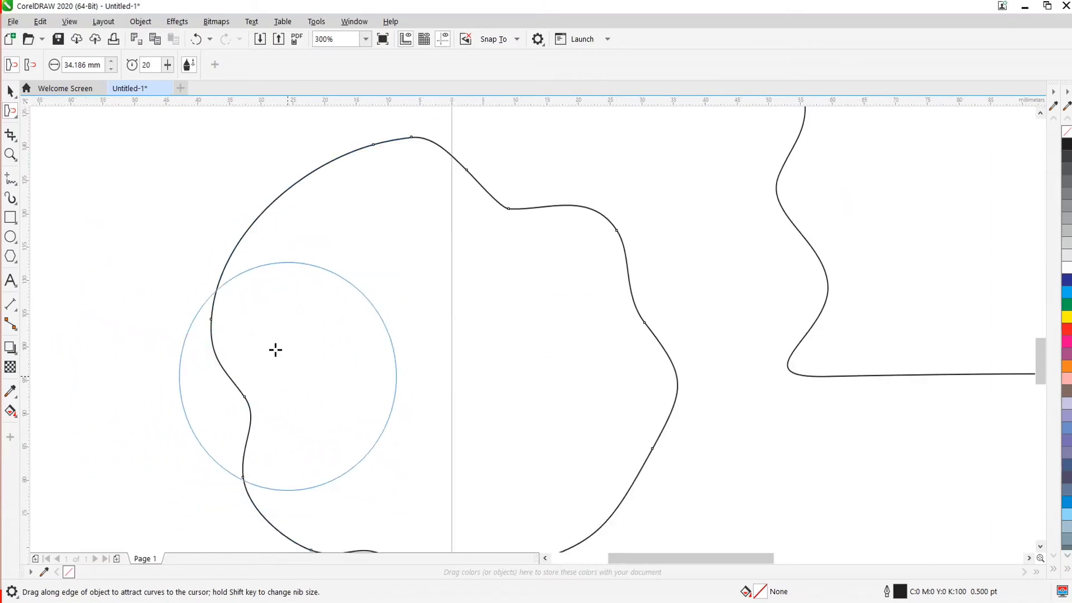
# Attract the ellipse's upper-left edge inward into dents and reshape its lower-right edge.
pyautogui.moveTo(275, 350)
pyautogui.mouseDown()
pyautogui.moveTo(263, 252)
pyautogui.moveTo(279, 323)
pyautogui.mouseUp()
pyautogui.scroll(2, 303, 273)
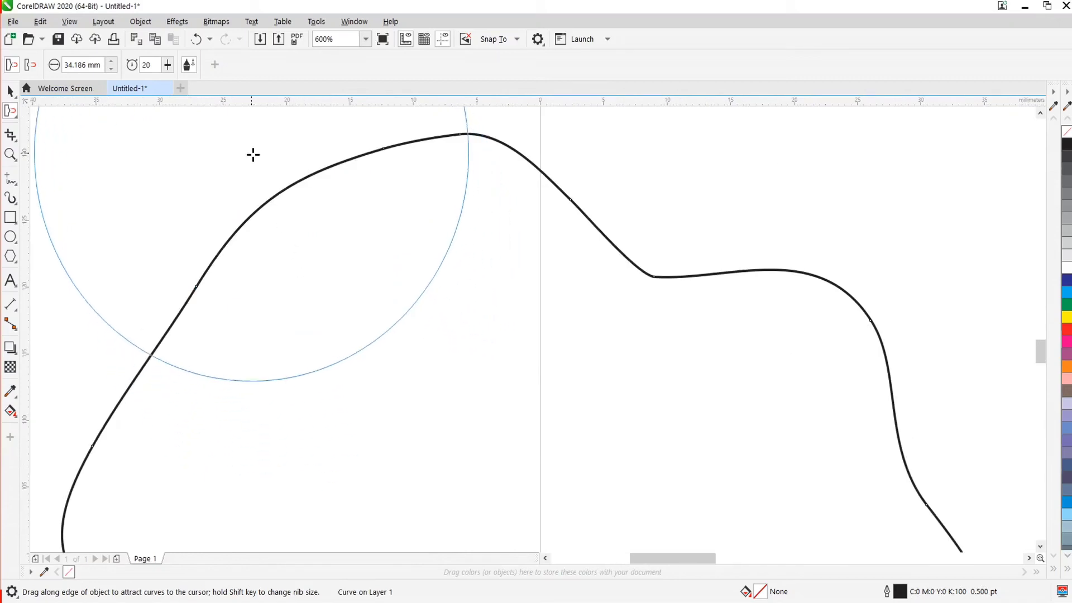
pyautogui.moveTo(253, 155)
pyautogui.mouseDown()
pyautogui.moveTo(371, 300)
pyautogui.moveTo(369, 359)
pyautogui.mouseUp()
pyautogui.scroll(-3, 337, 285)
pyautogui.scroll(2, 340, 355)
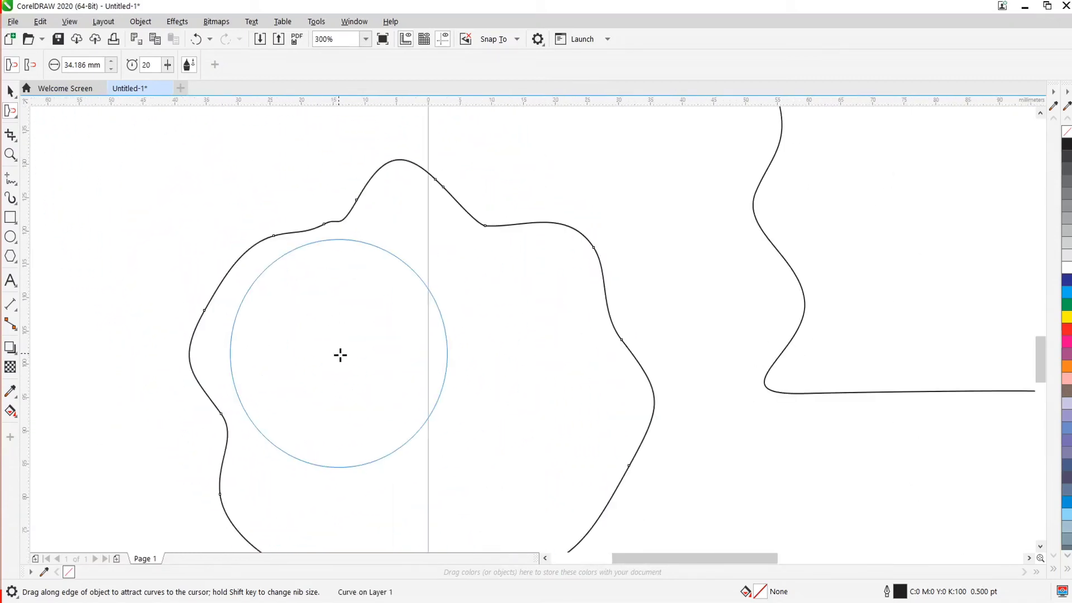
pyautogui.scroll(-2, 340, 355)
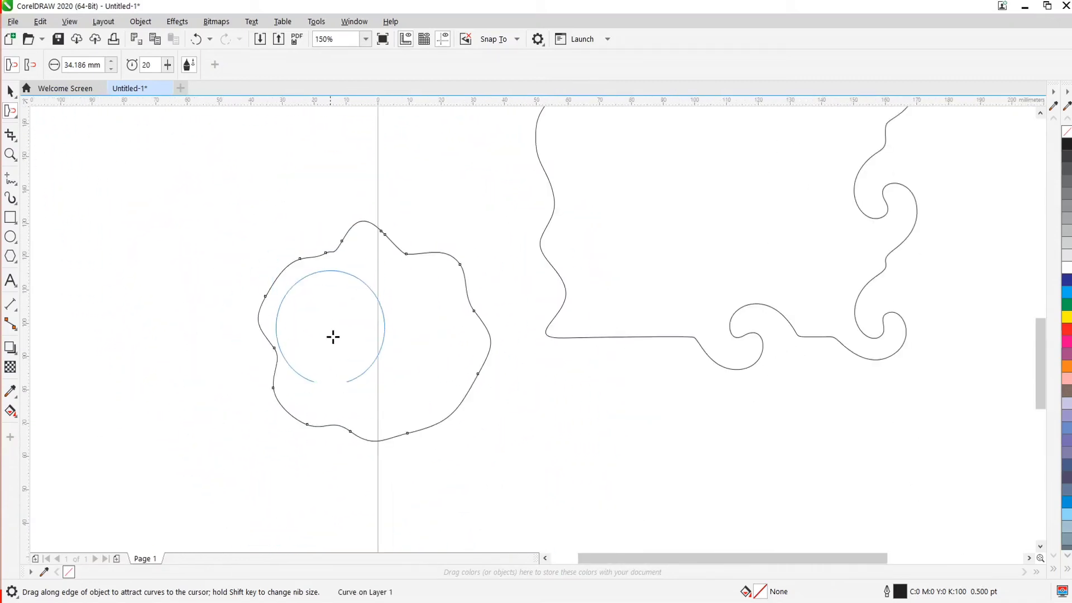
pyautogui.click(471, 368)
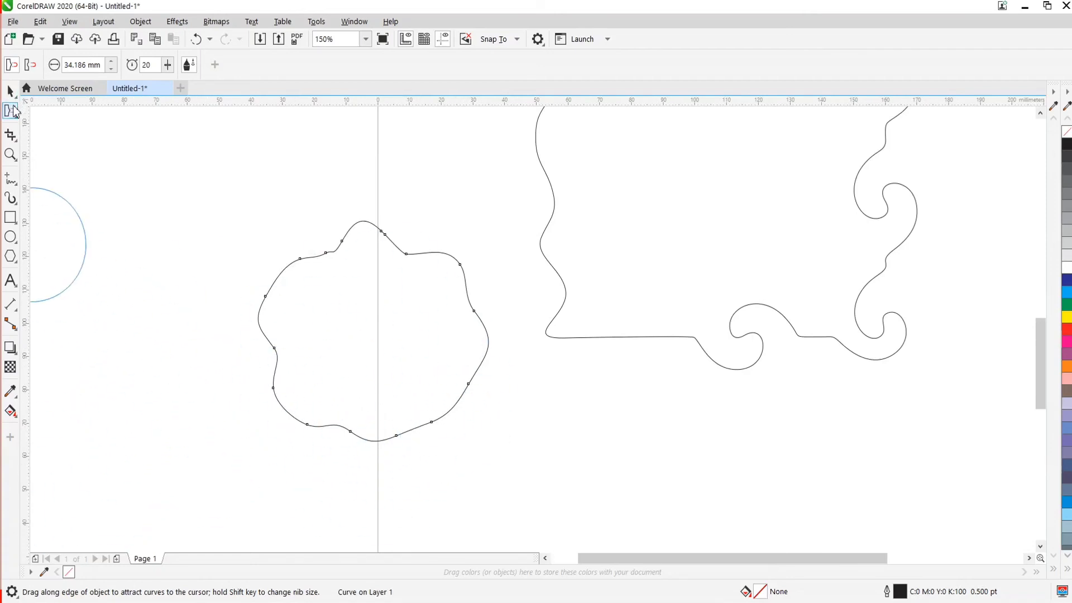
# Switch to the Smudge tool for distorting the wavy rectangle's straight bottom edge.
pyautogui.click(14, 112)
pyautogui.click(63, 191)
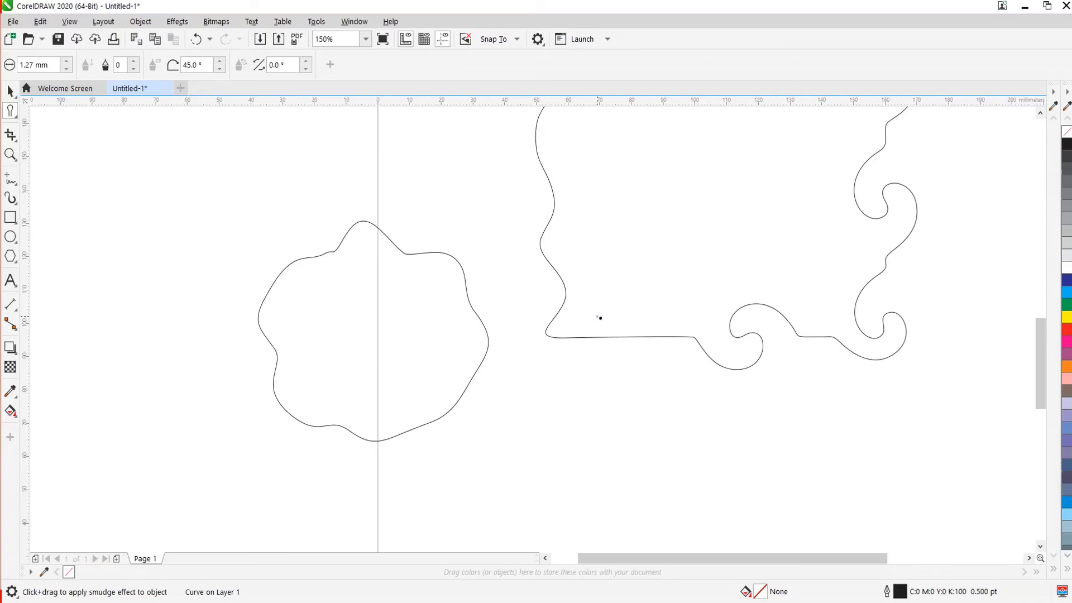
pyautogui.scroll(4, 613, 323)
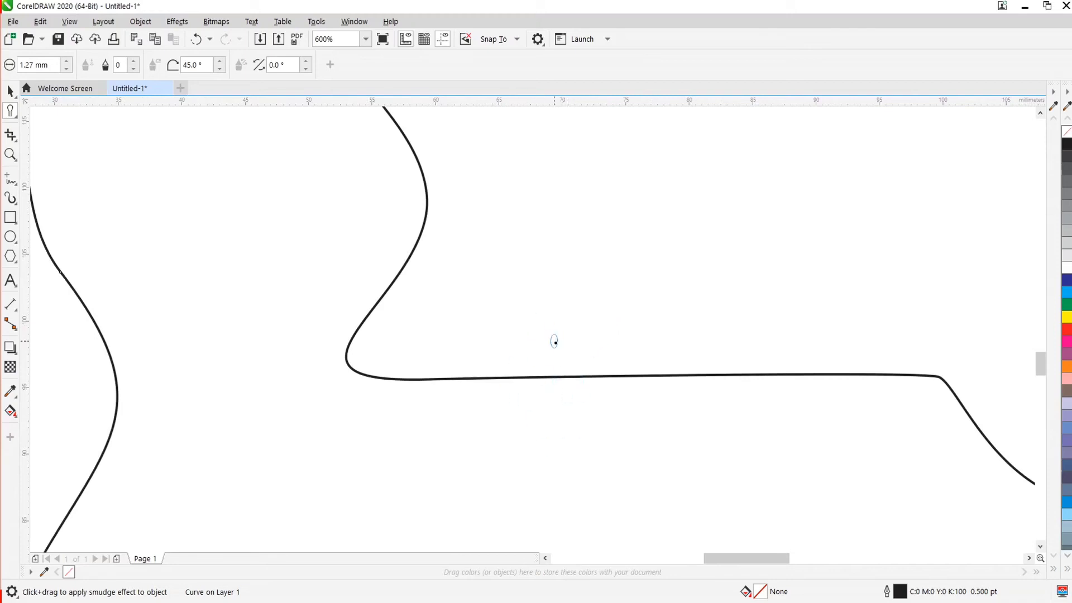
pyautogui.scroll(-2, 458, 353)
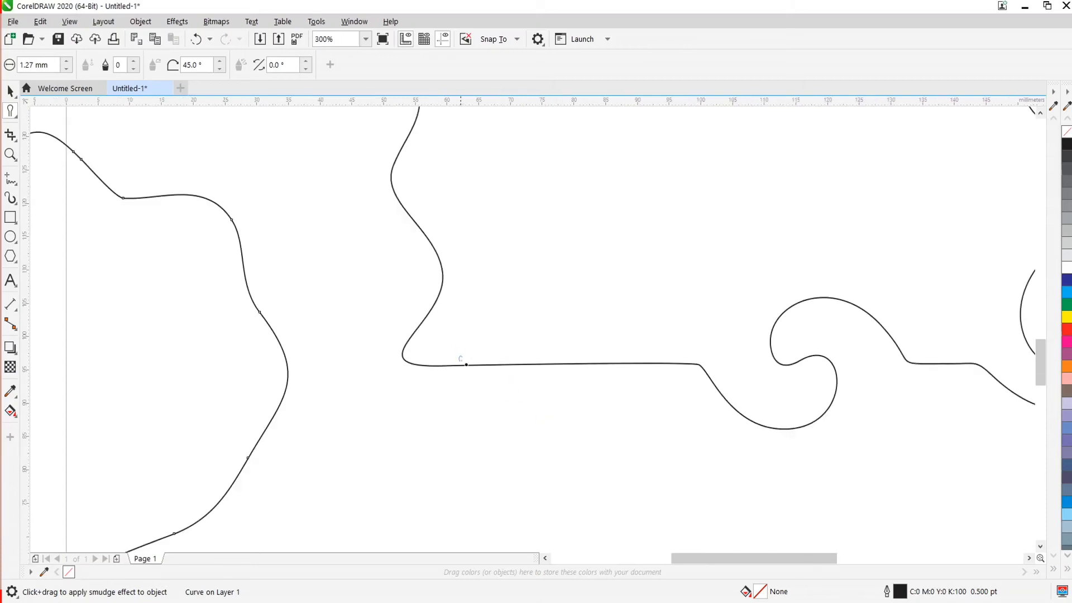
pyautogui.scroll(2, 500, 373)
pyautogui.scroll(-2, 472, 335)
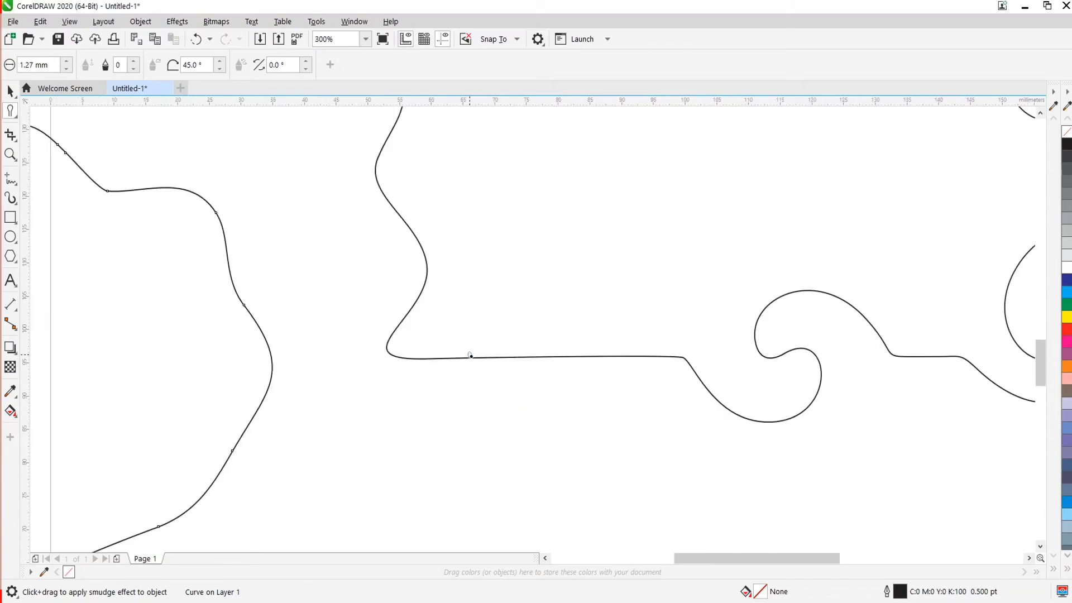
pyautogui.scroll(2, 469, 354)
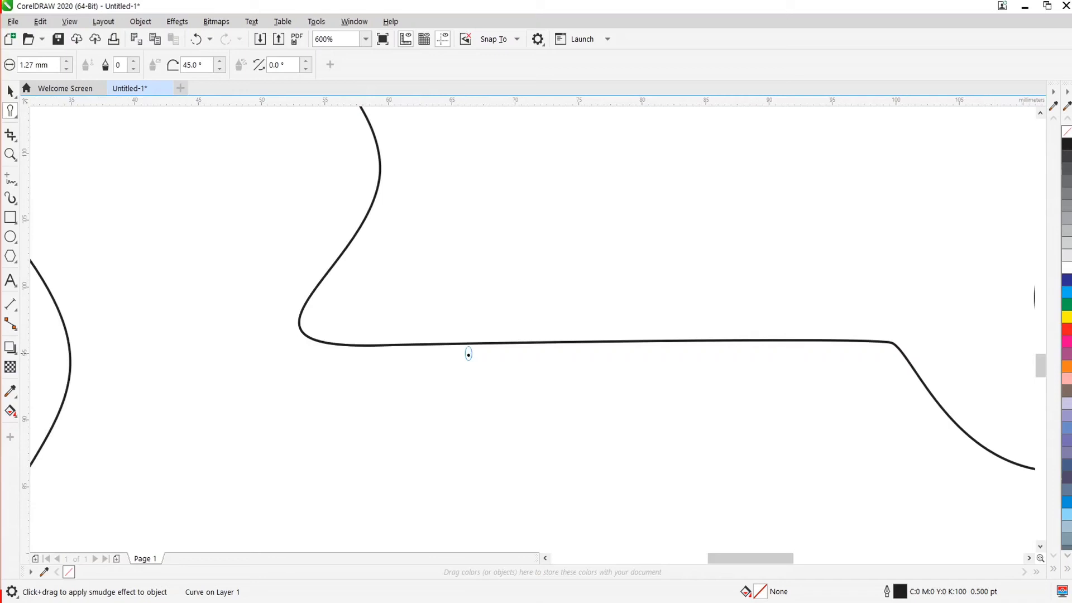
pyautogui.scroll(-2, 491, 305)
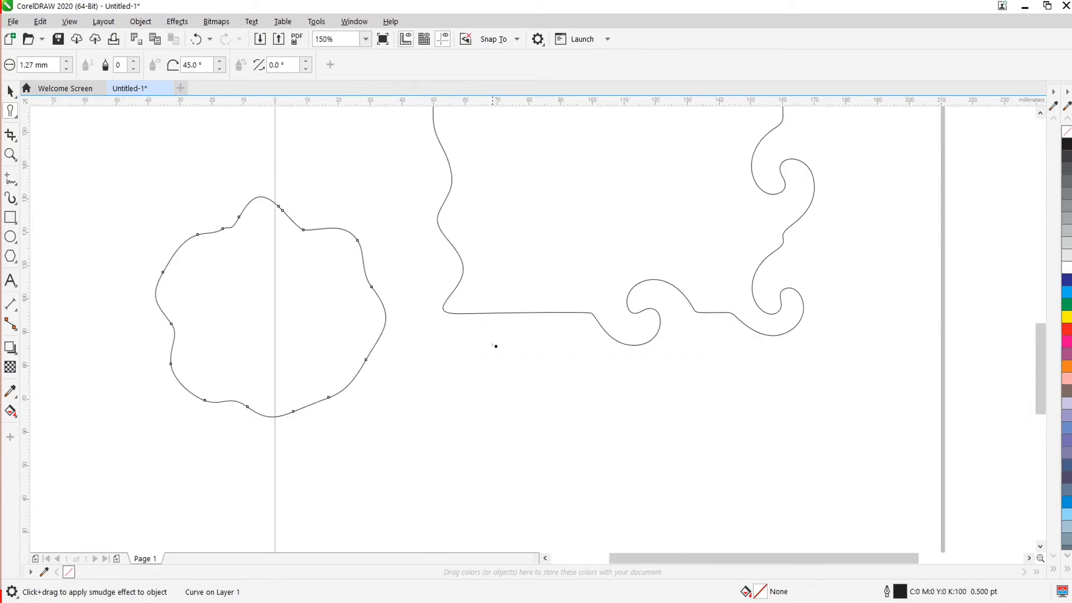
pyautogui.scroll(1, 496, 347)
pyautogui.scroll(-2, 522, 287)
pyautogui.scroll(-1, 505, 391)
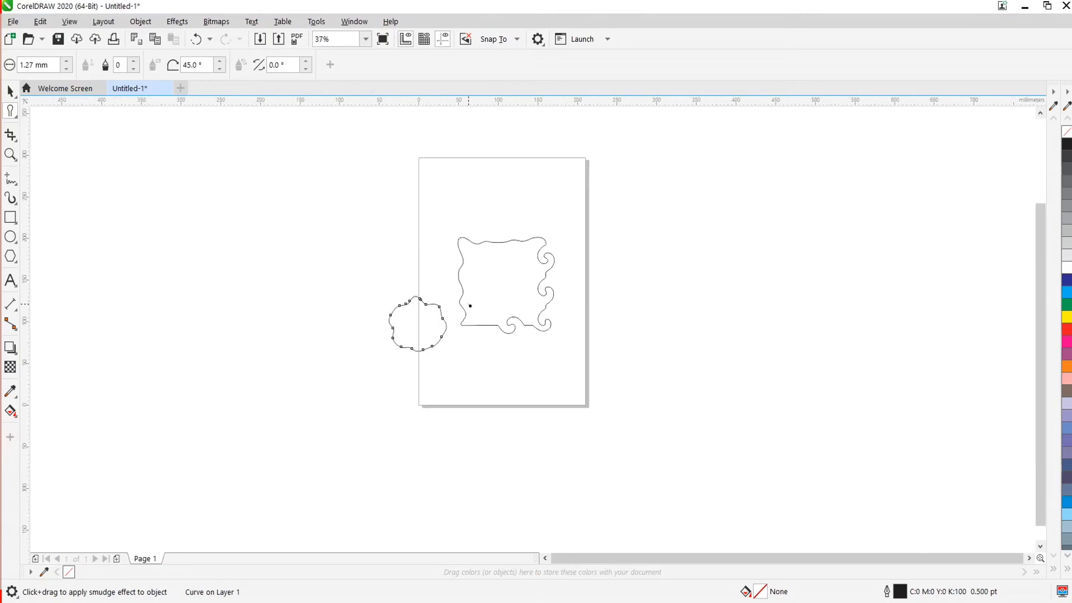
pyautogui.scroll(1, 451, 385)
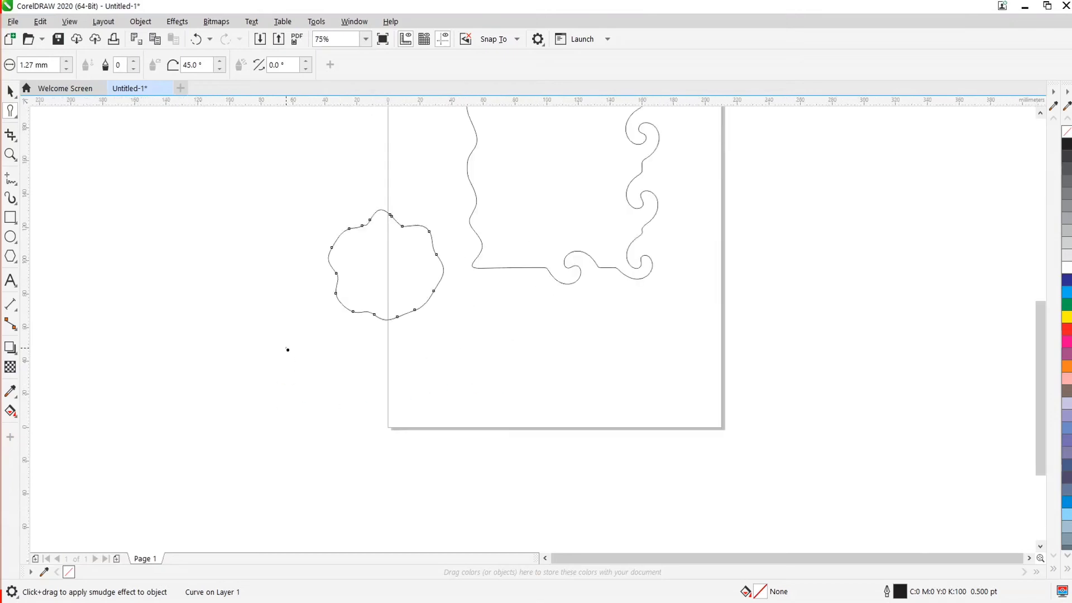
# Move the dented ellipse off the page's lower-left corner, centred at about X -64 mm, Y -42 mm, and dismiss the battery notification.
pyautogui.press('space')
pyautogui.moveTo(368, 272)
pyautogui.mouseDown()
pyautogui.moveTo(323, 402)
pyautogui.moveTo(270, 505)
pyautogui.mouseUp()
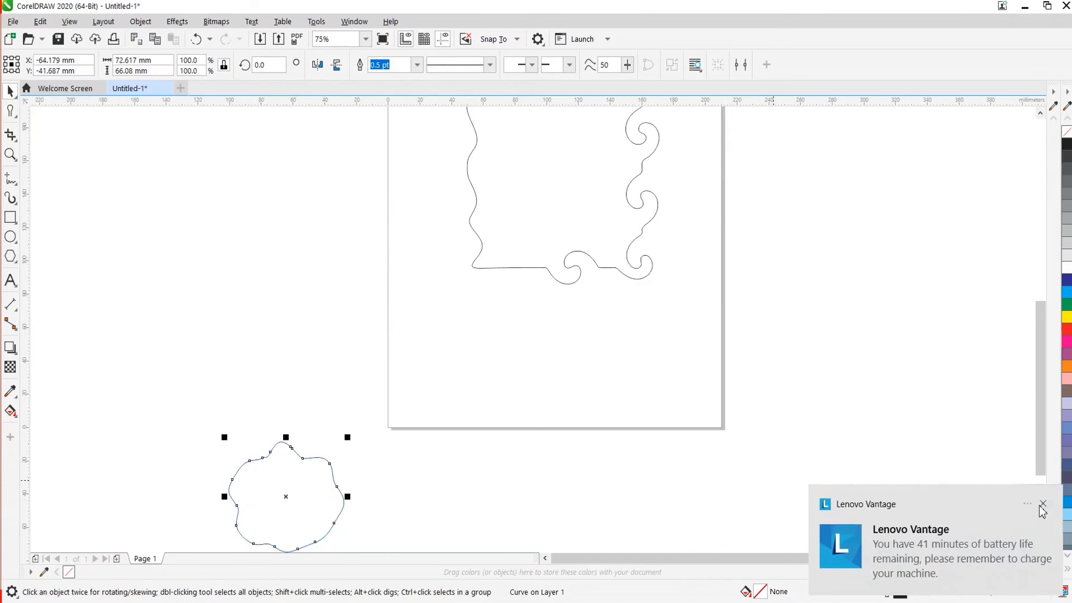
pyautogui.click(1042, 505)
pyautogui.scroll(-2, 311, 457)
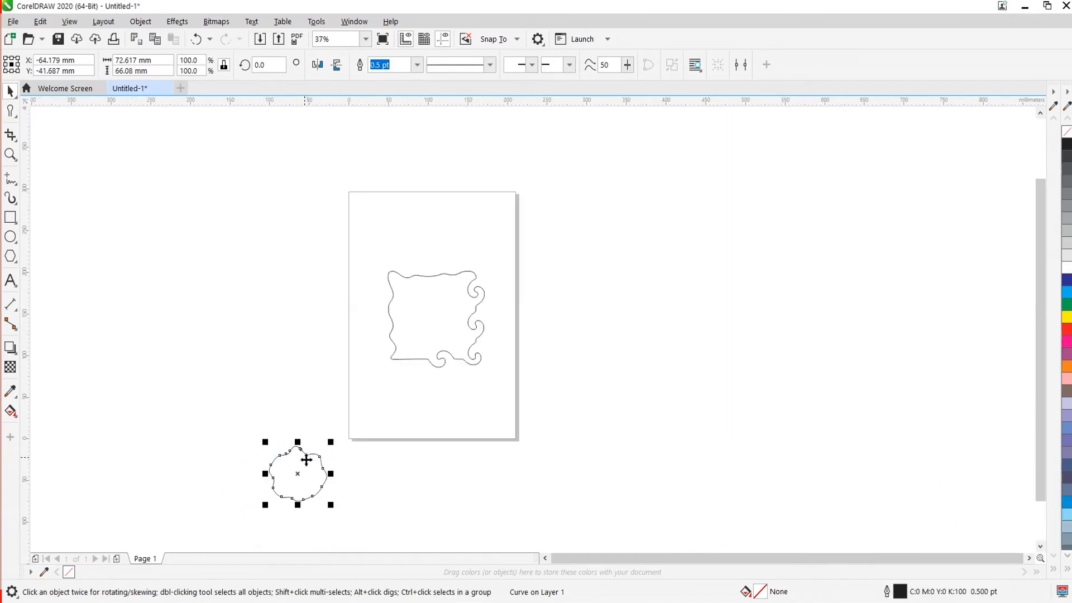
pyautogui.scroll(5, 304, 450)
pyautogui.scroll(-2, 313, 474)
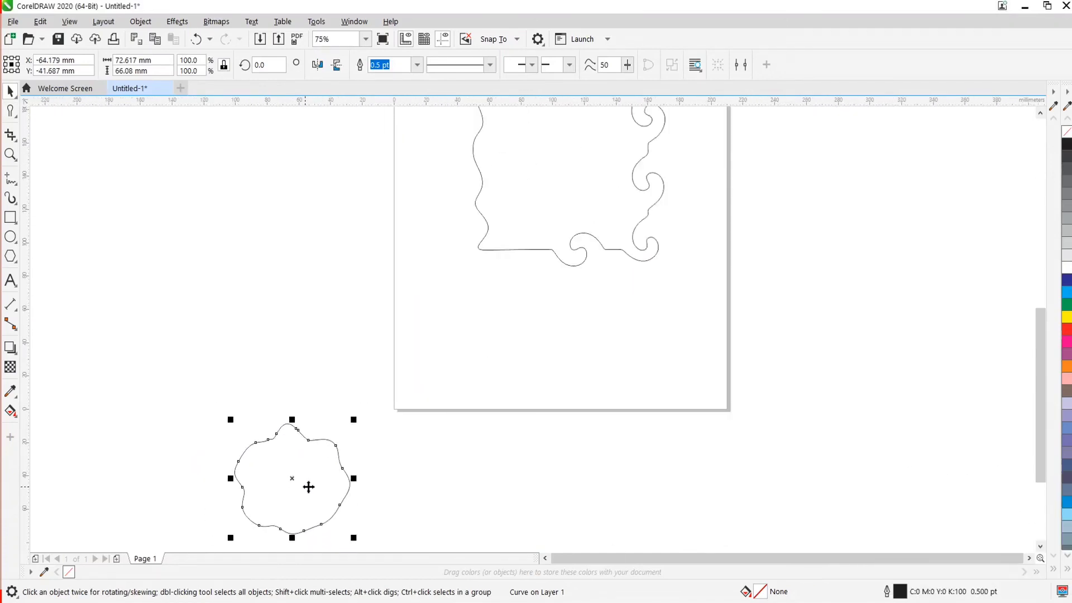
pyautogui.scroll(2, 346, 416)
pyautogui.scroll(-2, 351, 412)
pyautogui.scroll(1, 335, 441)
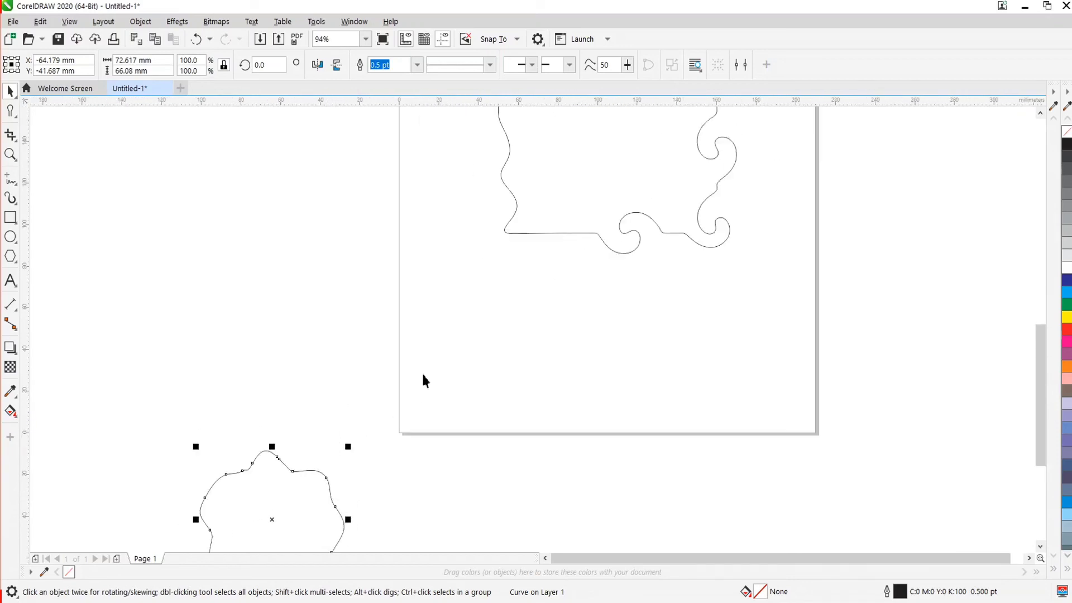
# Deselect the ellipse and smudge the wavy rectangle's bottom edge into a thin strip running down and then left, using a 1.27 mm nib.
pyautogui.click(507, 272)
pyautogui.scroll(3, 550, 249)
pyautogui.press('s')
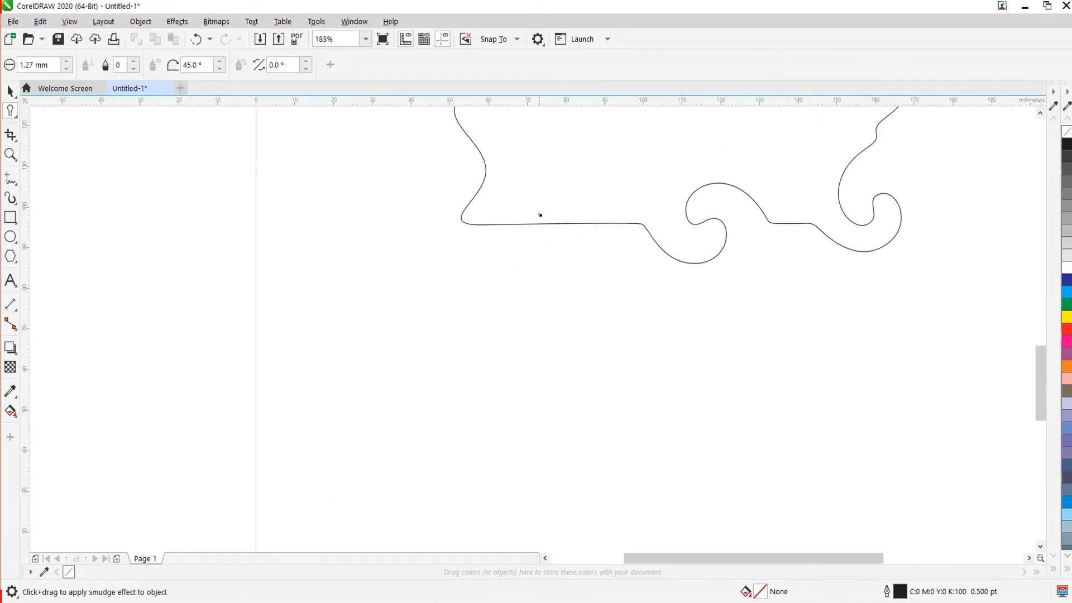
pyautogui.scroll(4, 517, 221)
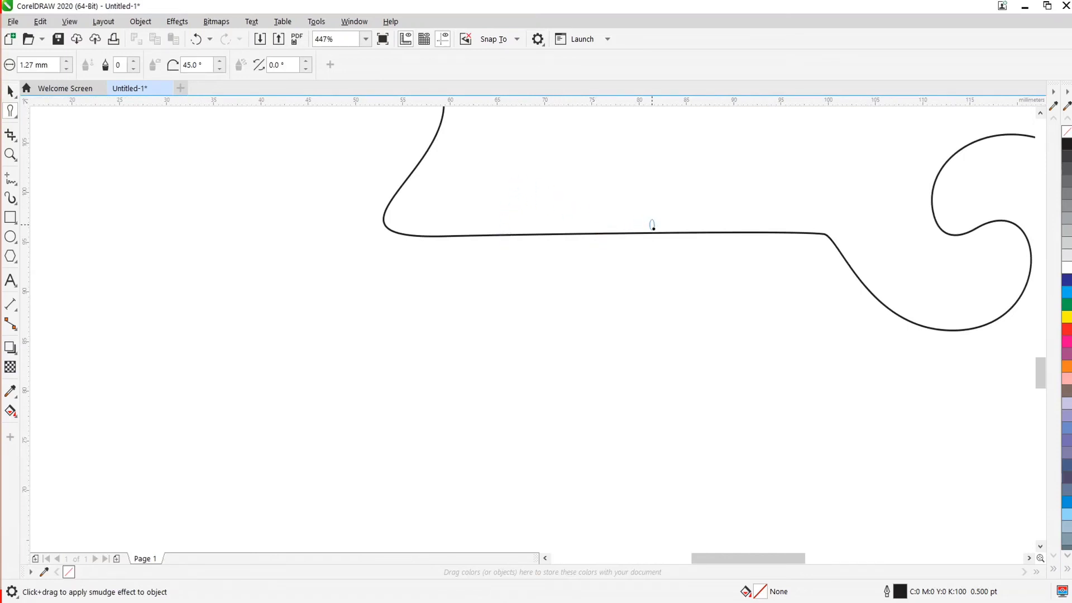
pyautogui.scroll(-4, 482, 325)
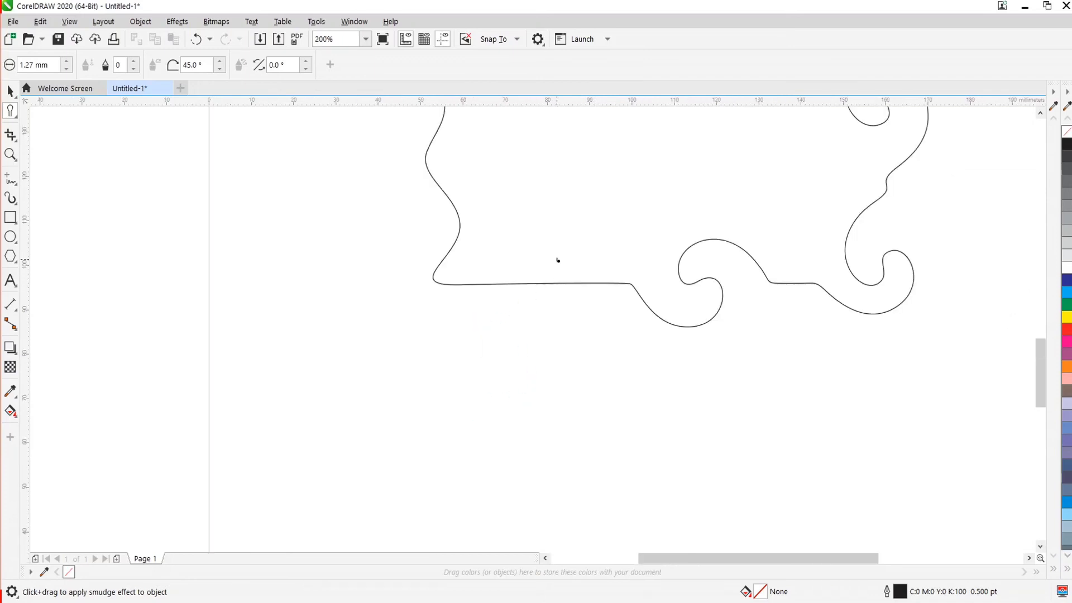
pyautogui.moveTo(553, 289)
pyautogui.mouseDown()
pyautogui.moveTo(547, 379)
pyautogui.moveTo(415, 405)
pyautogui.mouseUp()
pyautogui.scroll(4, 519, 377)
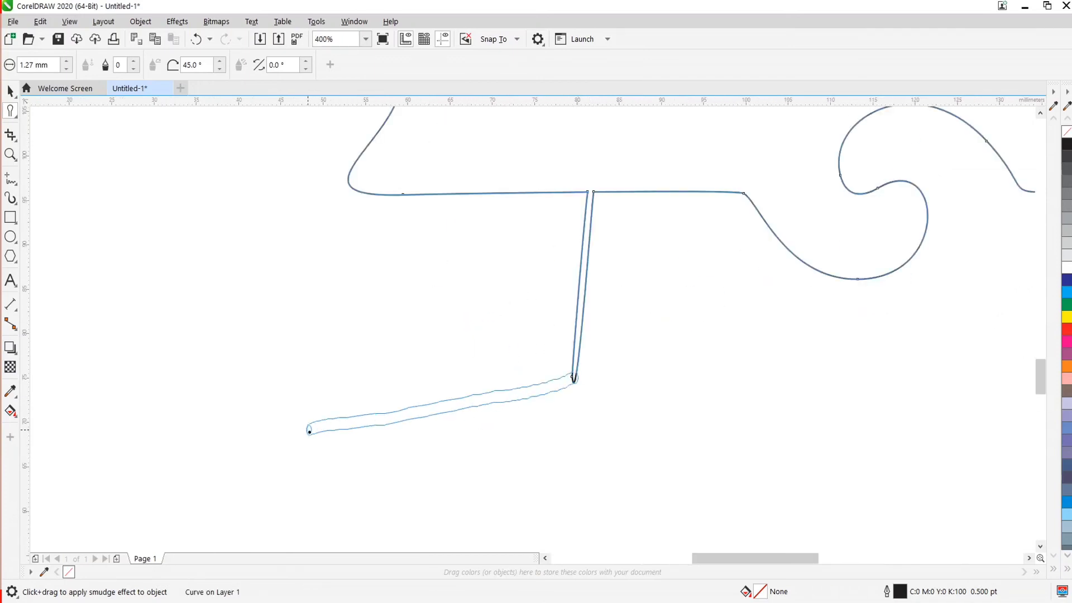
# Smudge the strip's end diagonally down to the right, then in a long curve back toward the page's left edge.
pyautogui.scroll(-4, 384, 302)
pyautogui.scroll(3, 369, 407)
pyautogui.moveTo(332, 334); pyautogui.dragTo(402, 435)
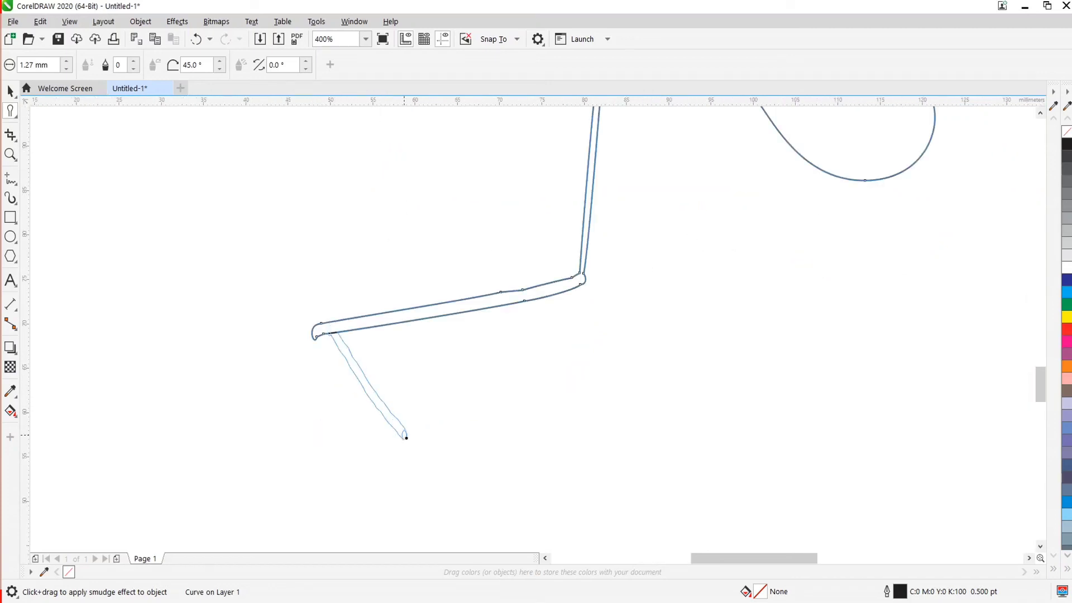
pyautogui.scroll(-5, 402, 436)
pyautogui.scroll(3, 474, 330)
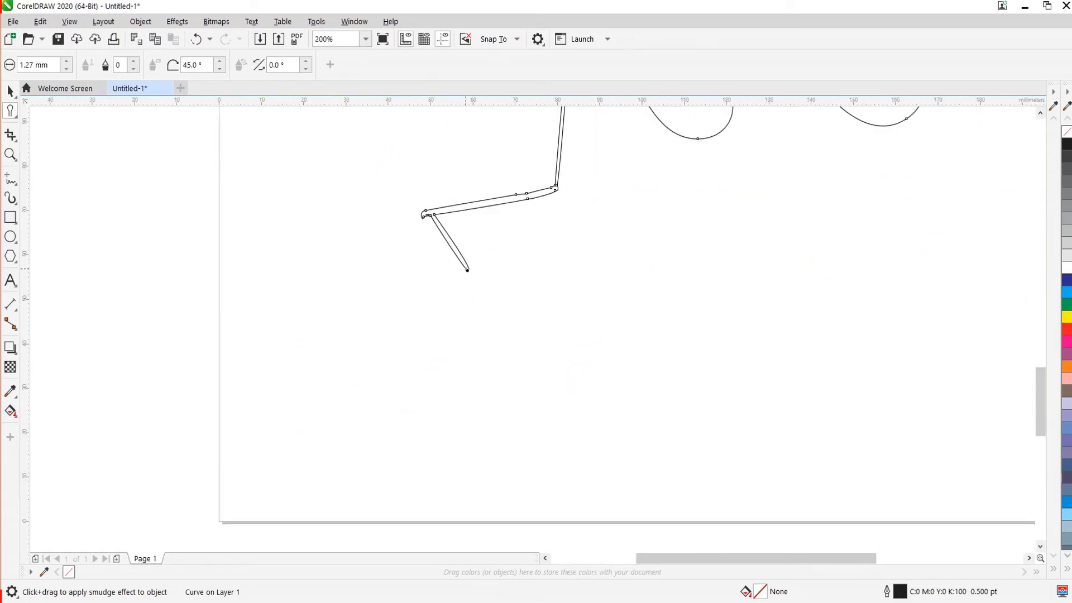
pyautogui.scroll(3, 455, 284)
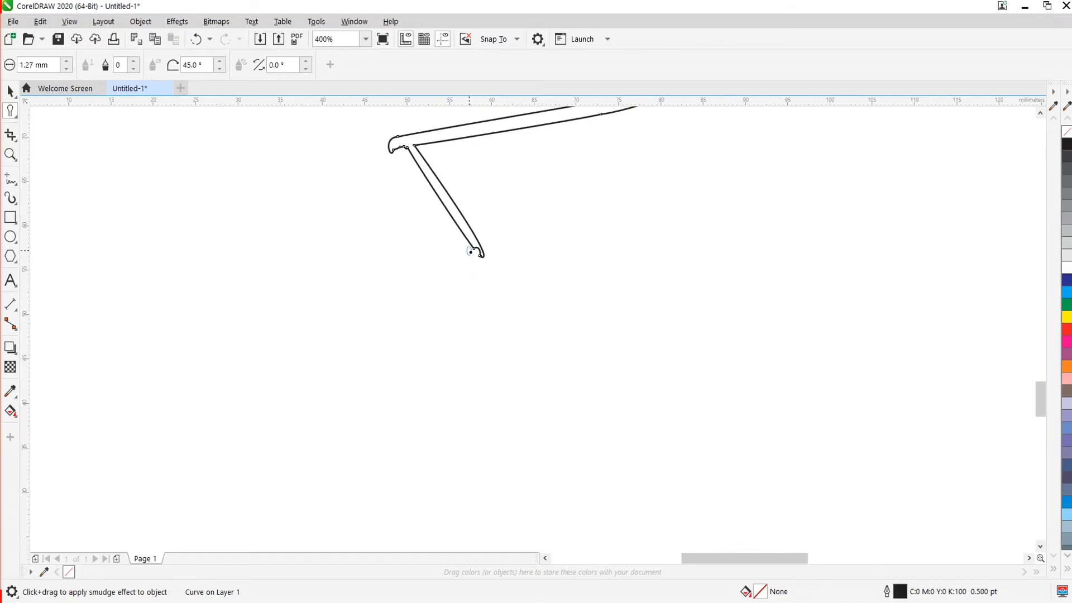
pyautogui.moveTo(479, 239)
pyautogui.mouseDown()
pyautogui.moveTo(355, 350)
pyautogui.moveTo(173, 382)
pyautogui.moveTo(134, 371)
pyautogui.mouseUp()
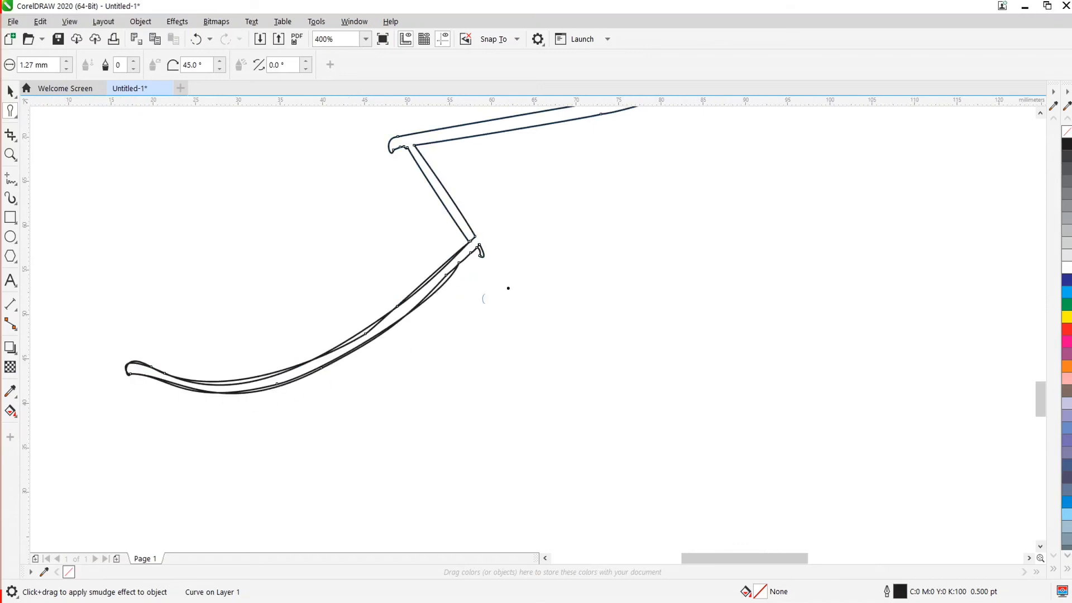
# Extend the curved strip with a Smudge stroke across the page's left edge until it reaches the dented ellipse.
pyautogui.scroll(-4, 508, 290)
pyautogui.scroll(2, 467, 317)
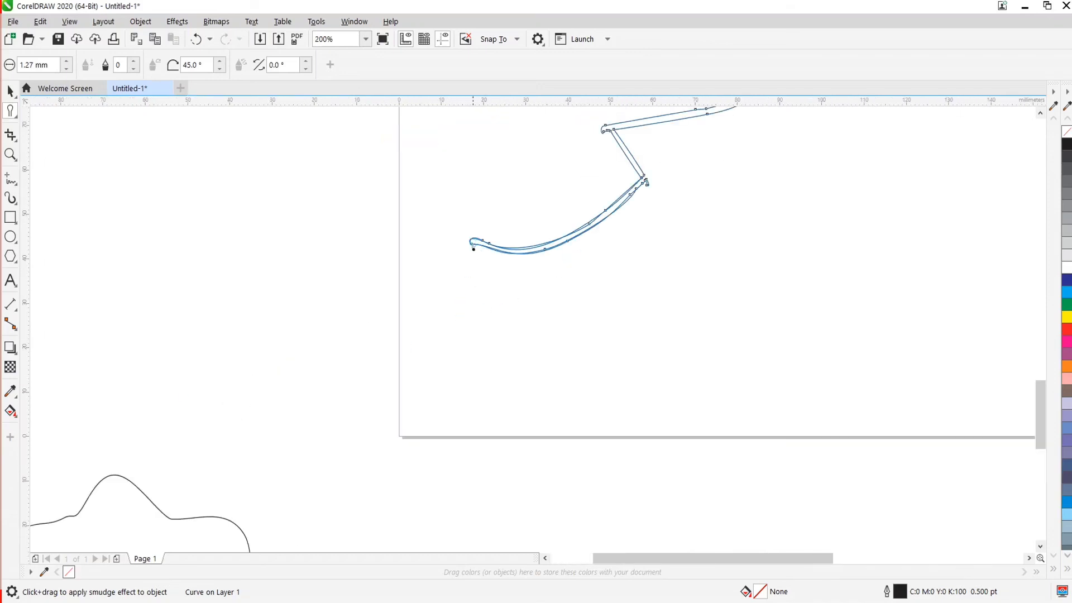
pyautogui.moveTo(476, 246)
pyautogui.mouseDown()
pyautogui.moveTo(412, 336)
pyautogui.moveTo(192, 529)
pyautogui.mouseUp()
pyautogui.scroll(-3, 236, 337)
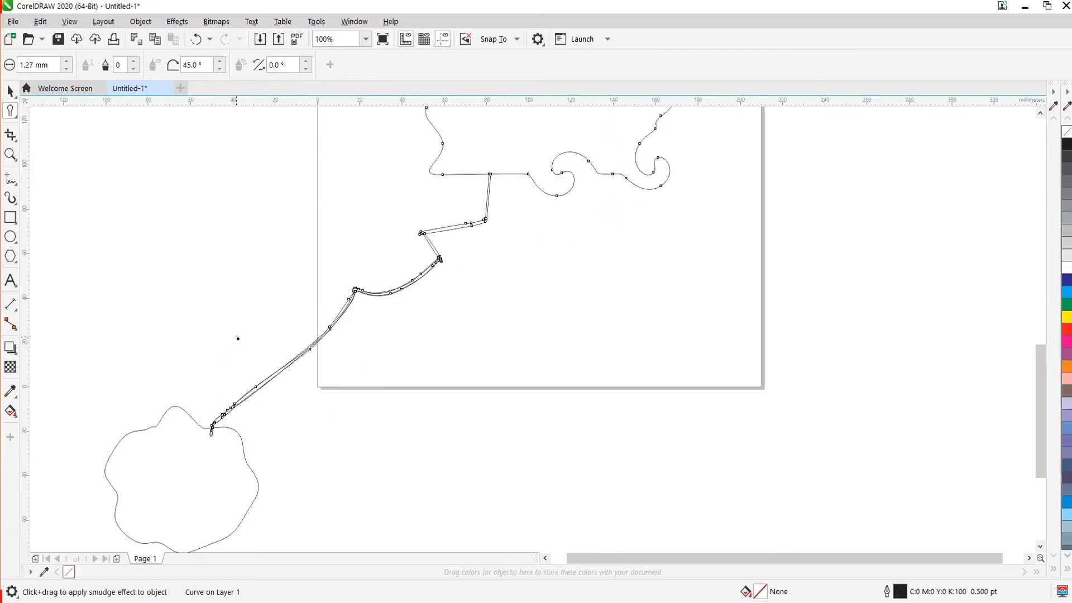
# Examine the smudged strip along its length, from the rectangle's bottom edge to its end at the ellipse.
pyautogui.scroll(3, 285, 390)
pyautogui.scroll(-3, 290, 398)
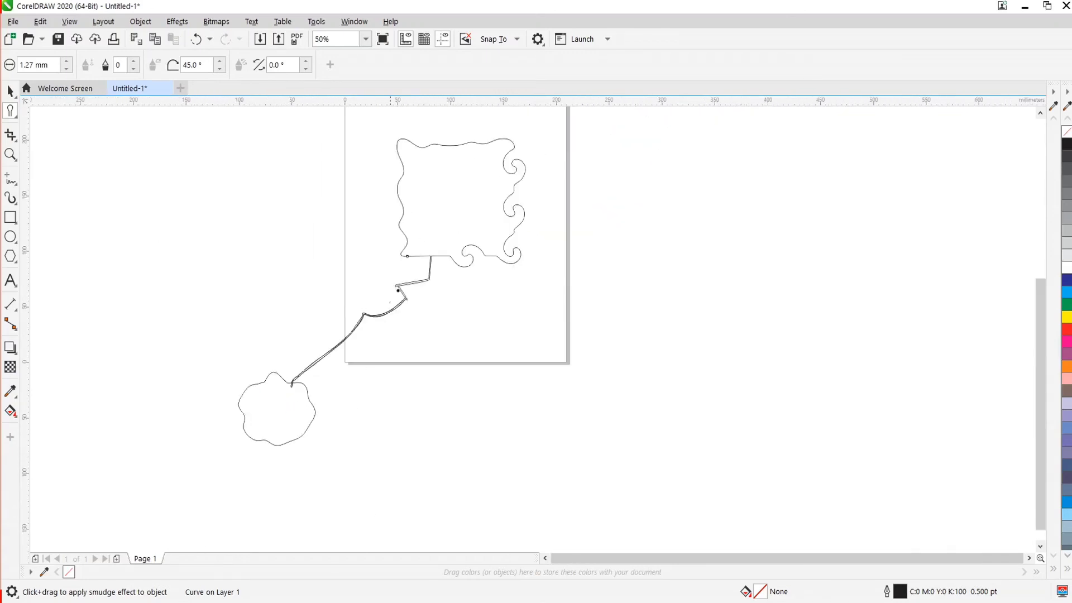
pyautogui.scroll(2, 435, 217)
pyautogui.scroll(1, 398, 347)
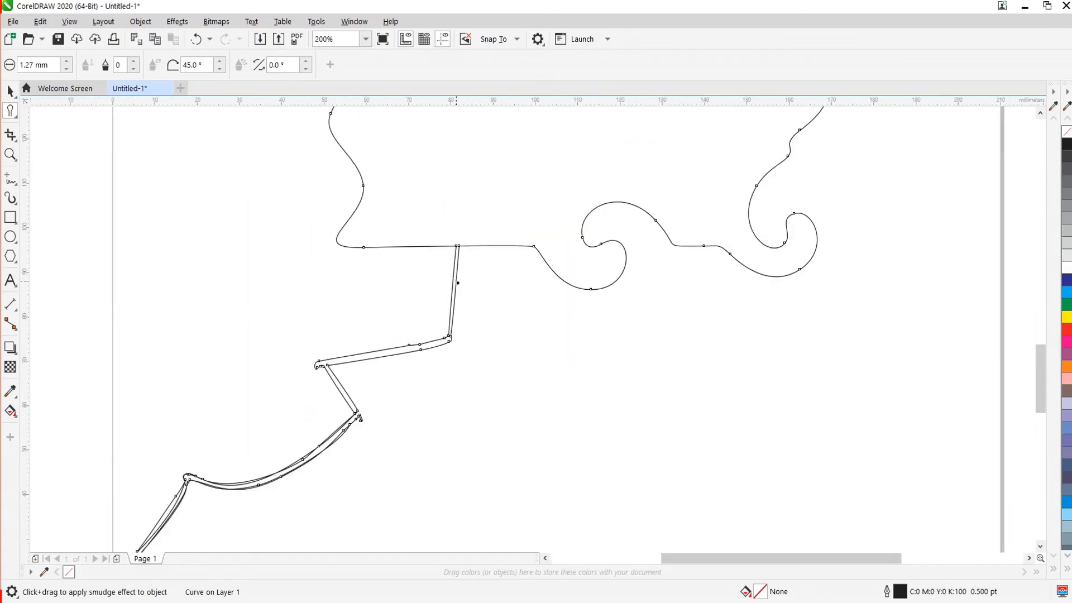
pyautogui.scroll(-1, 335, 409)
pyautogui.scroll(1, 433, 350)
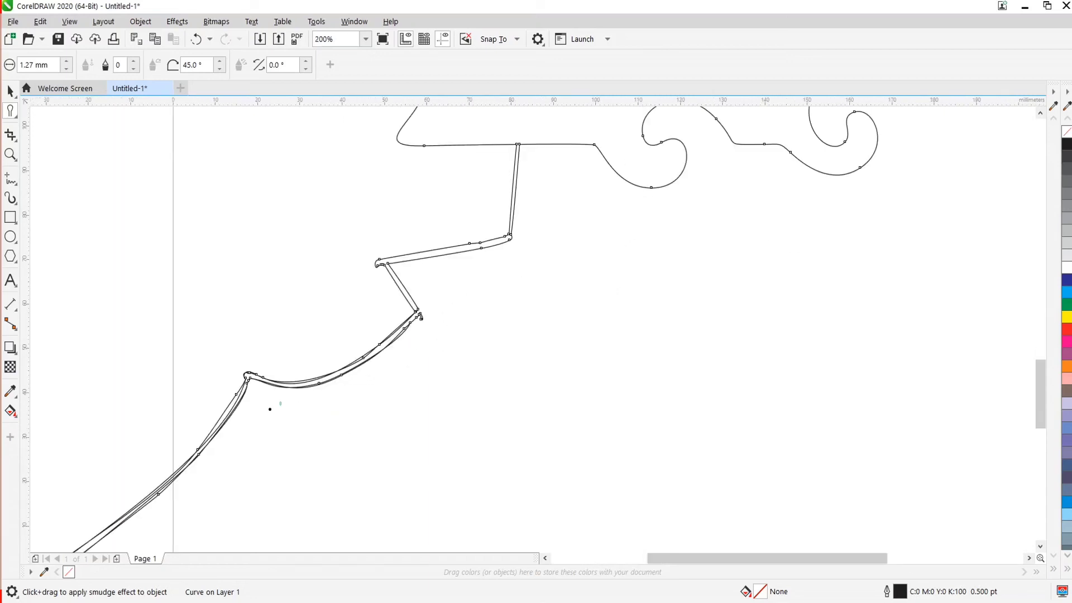
pyautogui.scroll(-2, 268, 407)
pyautogui.scroll(1, 313, 376)
pyautogui.scroll(-1, 324, 366)
pyautogui.scroll(1, 412, 283)
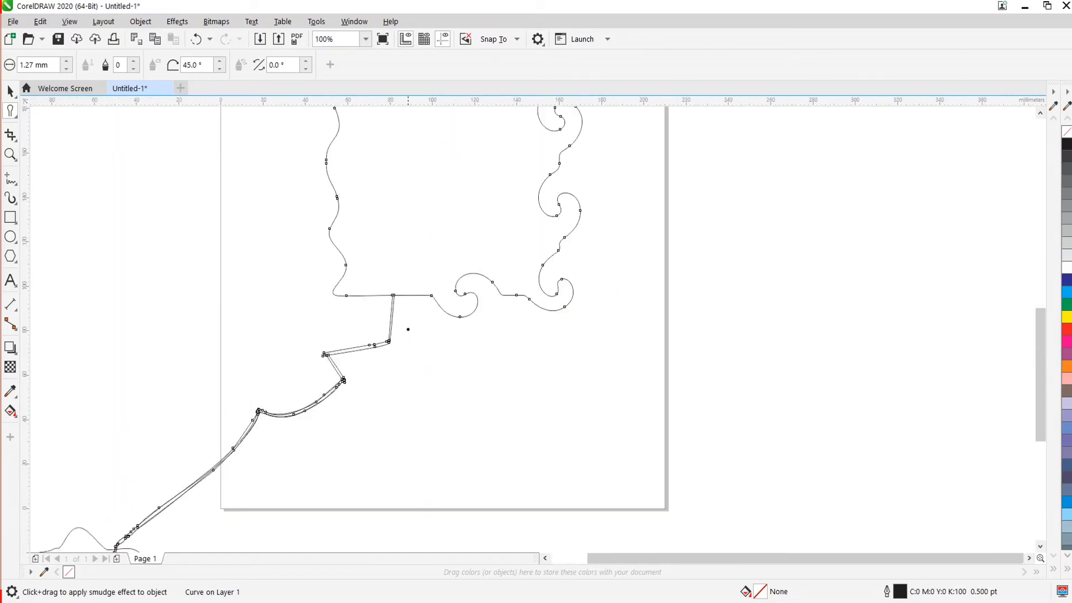
pyautogui.scroll(1, 408, 329)
pyautogui.scroll(1, 384, 272)
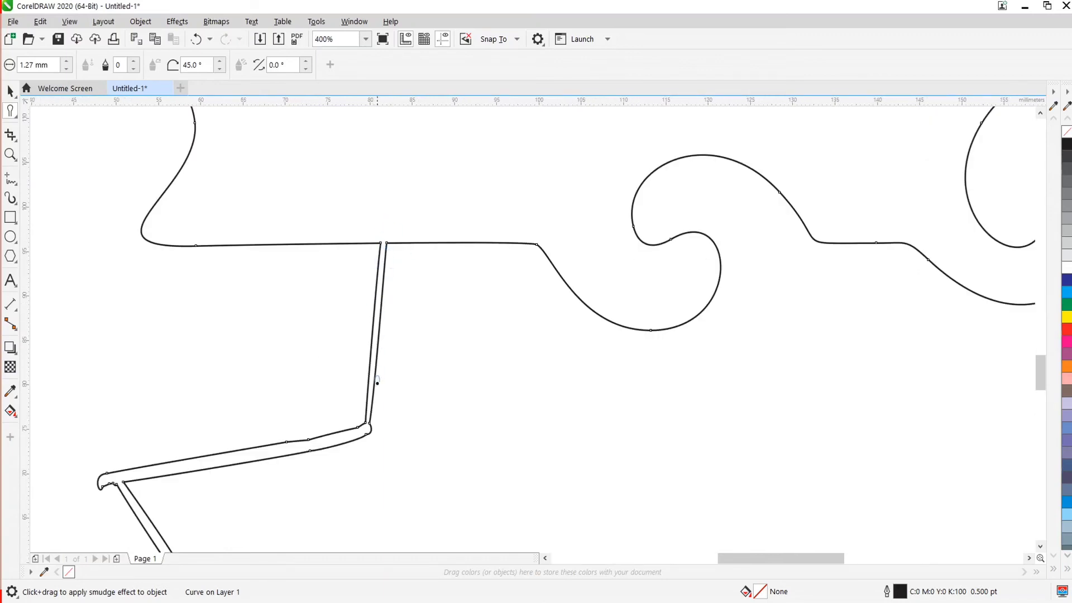
pyautogui.scroll(-3, 377, 382)
pyautogui.scroll(1, 321, 401)
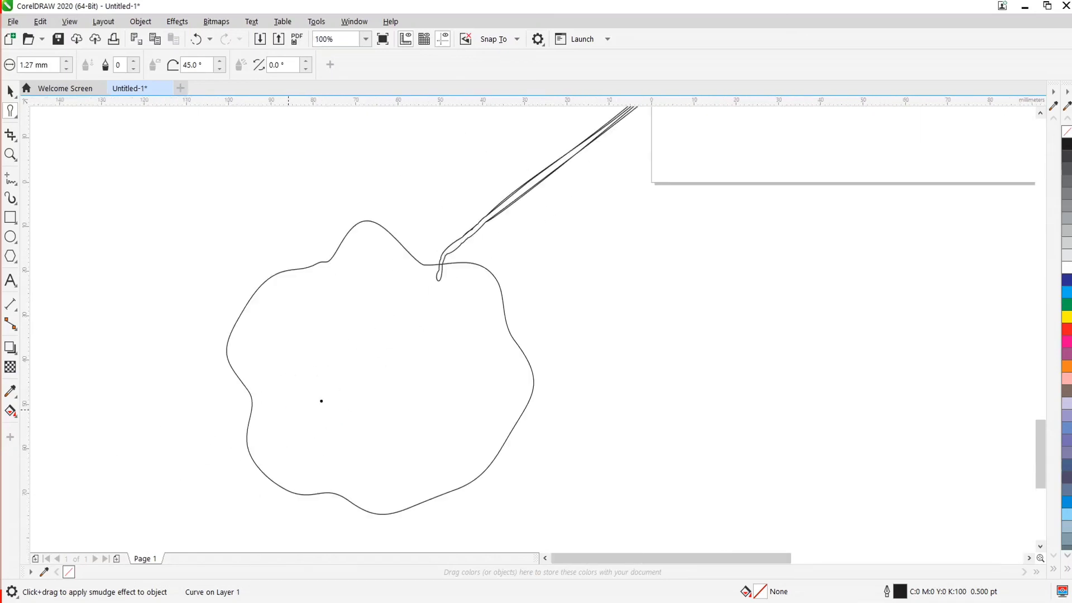
pyautogui.scroll(-2, 246, 399)
pyautogui.scroll(-1, 388, 341)
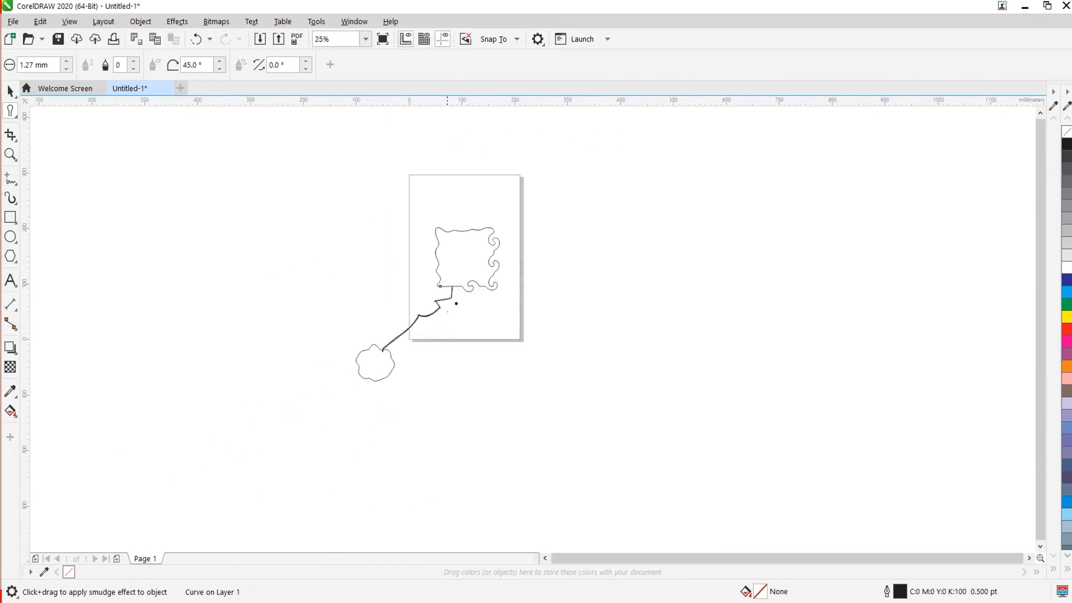
# Set the Smudge nib size to 5.37 mm and pull a long spike and a small notch upward from the rectangle's top edge.
pyautogui.scroll(3, 470, 229)
pyautogui.scroll(1, 447, 259)
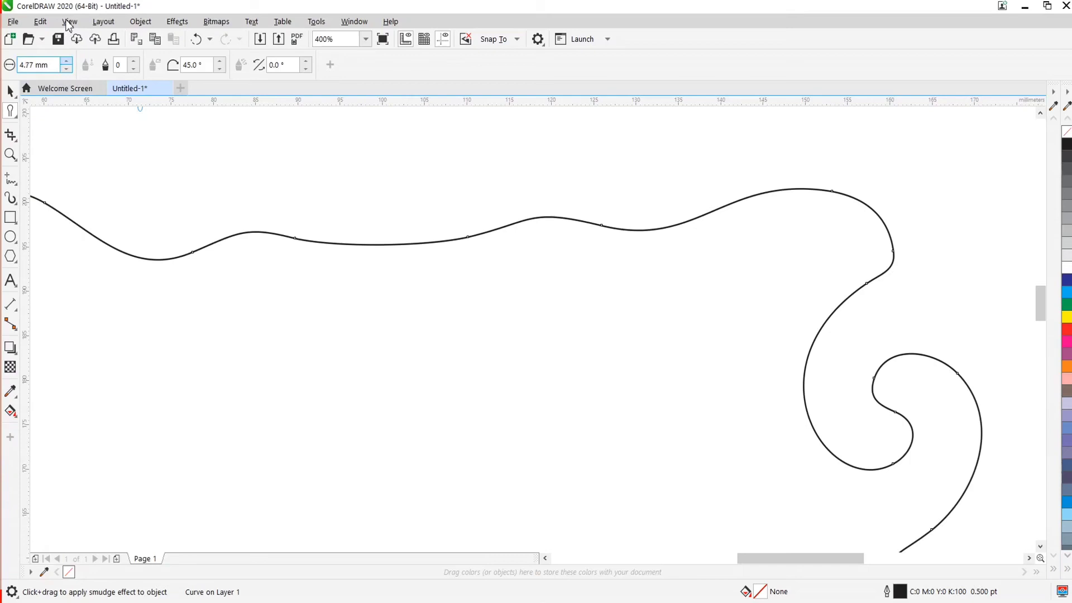
pyautogui.scroll(-1, 391, 286)
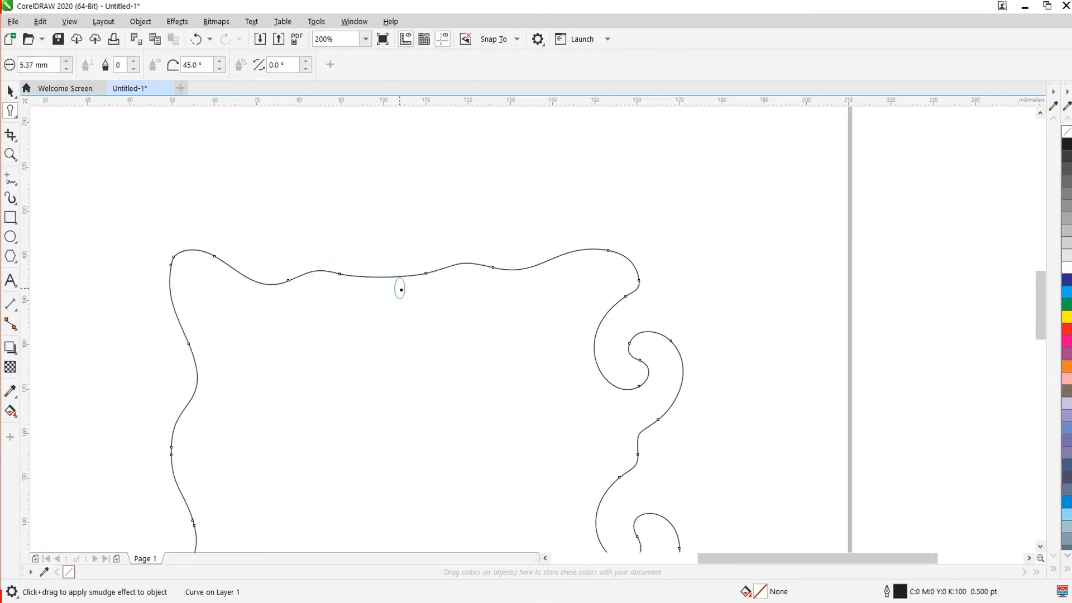
pyautogui.moveTo(401, 277)
pyautogui.mouseDown()
pyautogui.moveTo(428, 204)
pyautogui.moveTo(469, 151)
pyautogui.mouseUp()
pyautogui.moveTo(528, 270); pyautogui.dragTo(528, 257)
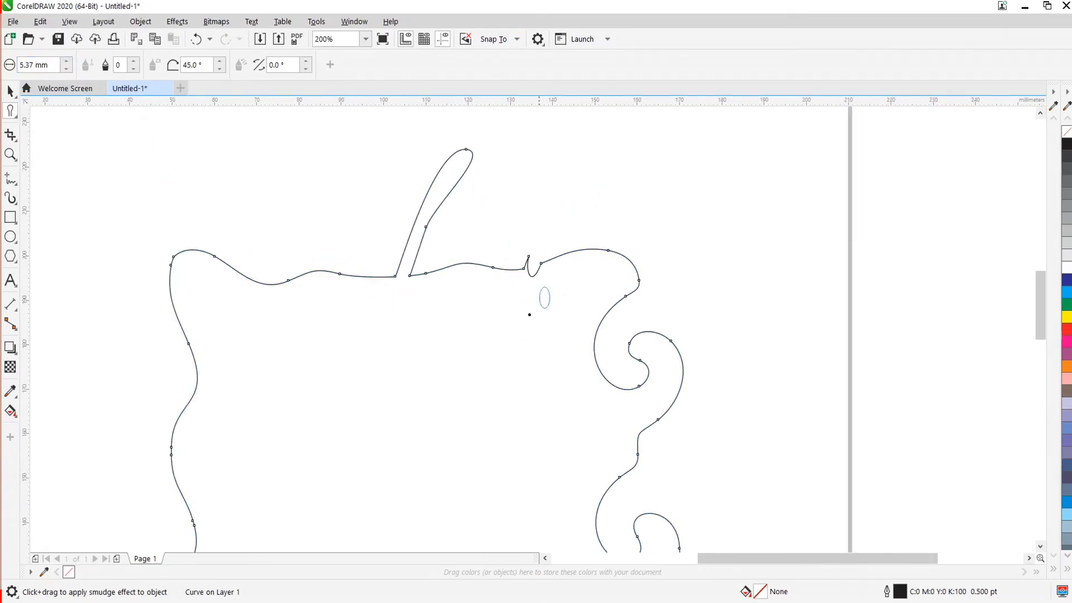
# Smudge the rectangle's left edge outward into two long spikes, one above the other.
pyautogui.moveTo(202, 385); pyautogui.dragTo(70, 409)
pyautogui.scroll(-1, 314, 423)
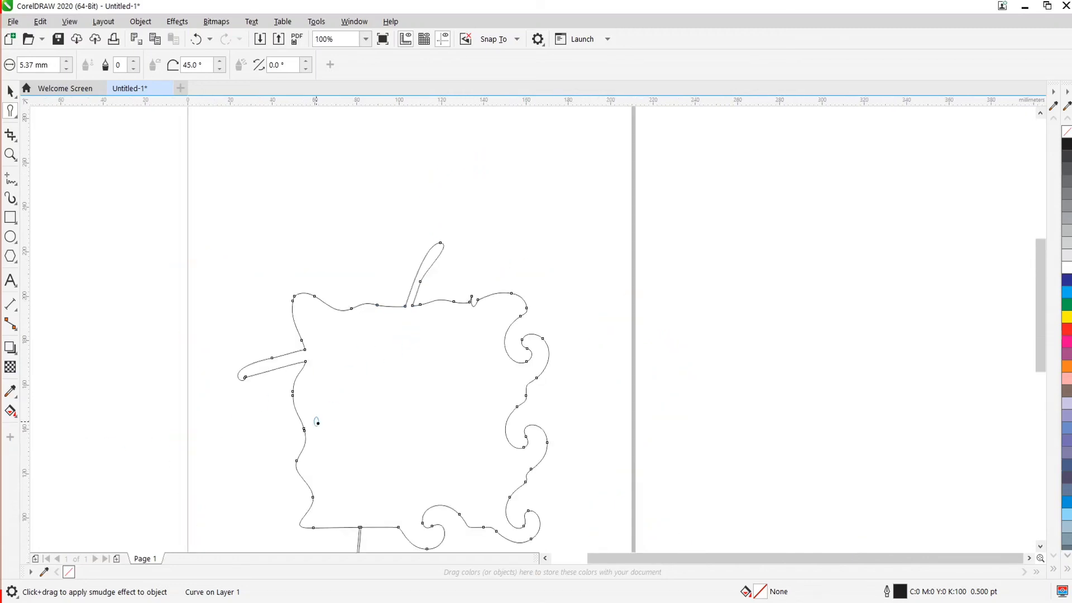
pyautogui.scroll(1, 306, 420)
pyautogui.moveTo(306, 420); pyautogui.dragTo(127, 502)
pyautogui.scroll(-1, 469, 324)
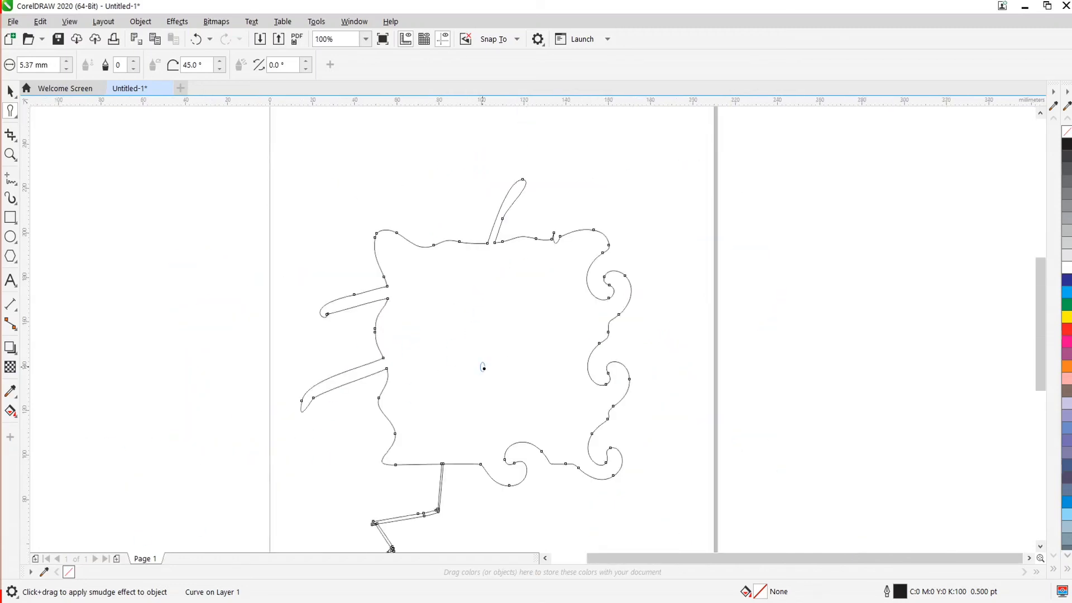
pyautogui.scroll(-2, 484, 368)
pyautogui.scroll(1, 452, 380)
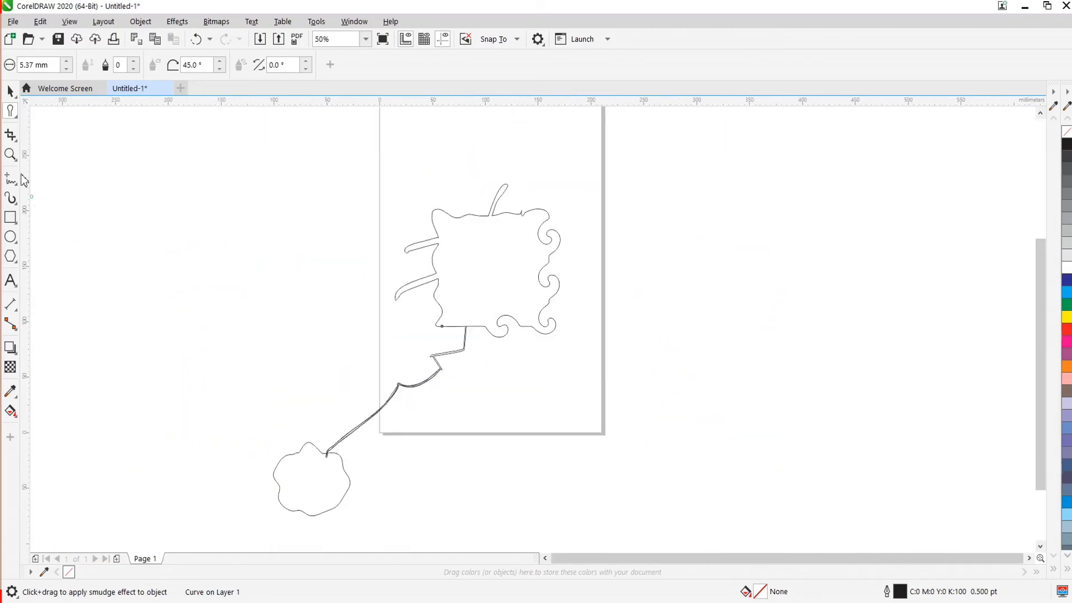
# Activate the Roughen tool and draw a rectangle about 67 by 58 mm in the empty area above the distorted shape.
pyautogui.click(15, 114)
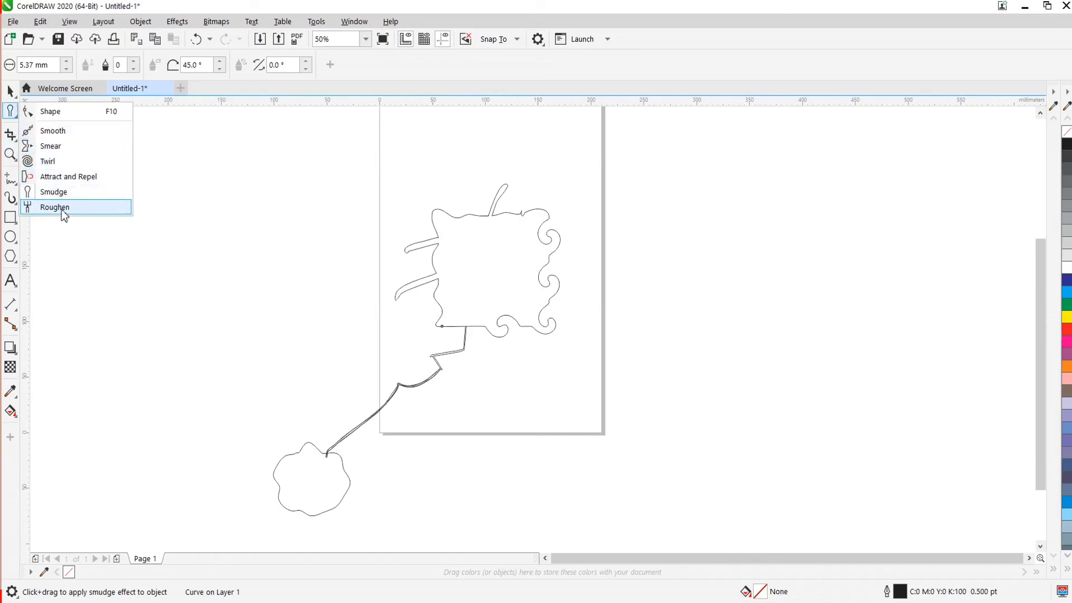
pyautogui.click(62, 211)
pyautogui.scroll(1, 427, 211)
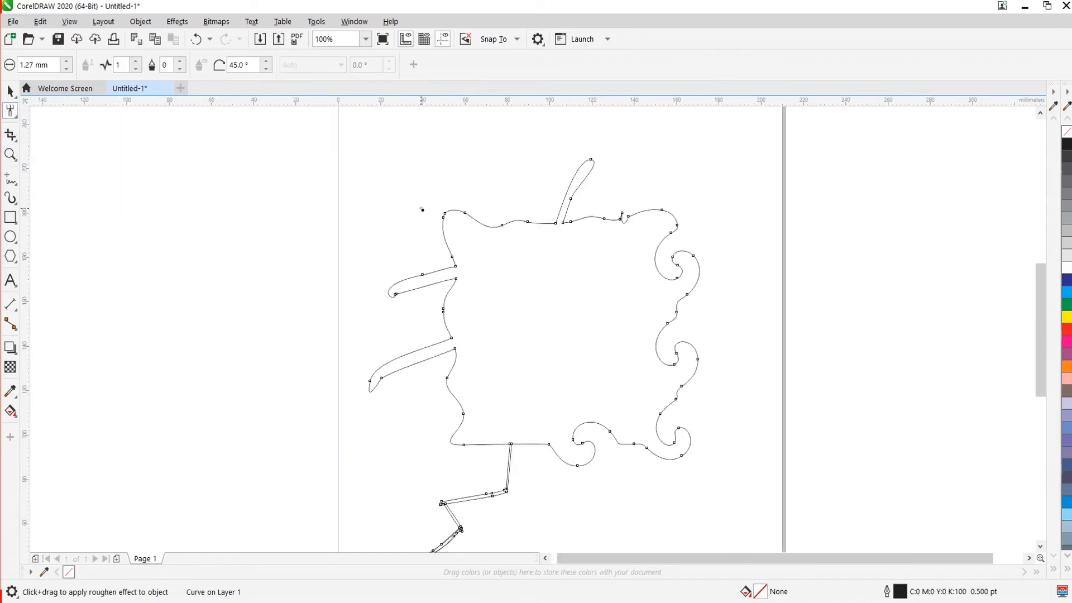
pyautogui.press('space')
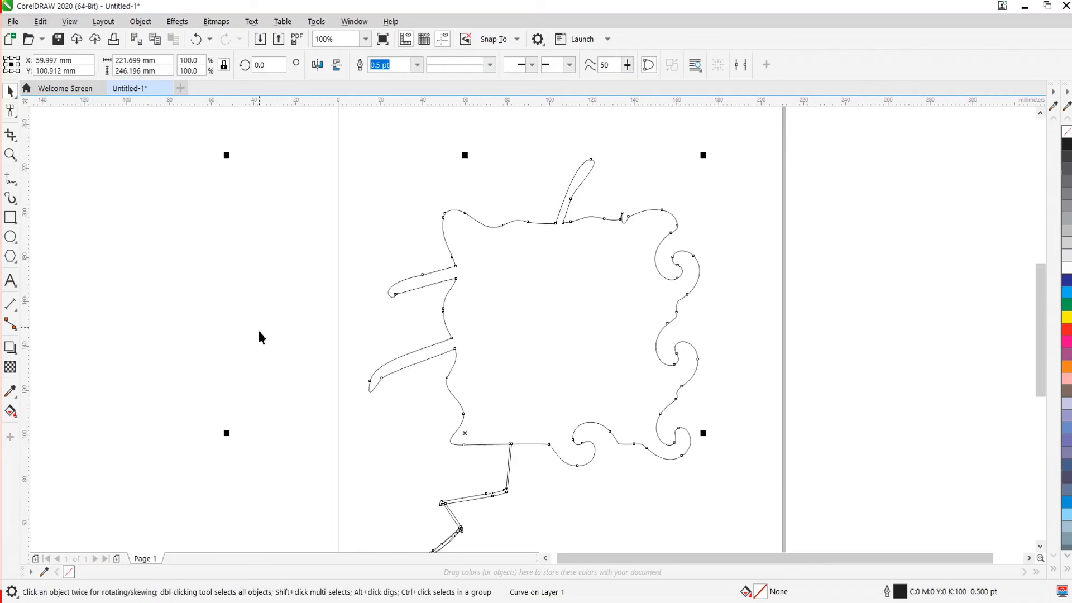
pyautogui.scroll(-1, 257, 327)
pyautogui.click(369, 193)
pyautogui.press('F6')
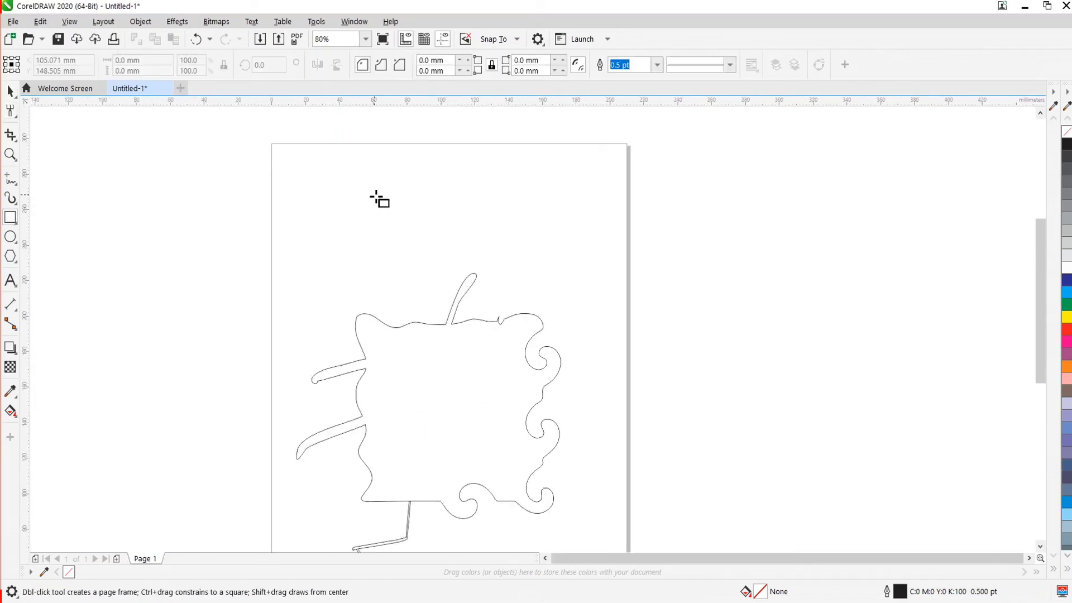
pyautogui.moveTo(343, 174); pyautogui.dragTo(459, 277)
# Move the new rectangle toward the page's upper-left corner.
pyautogui.scroll(3, 465, 260)
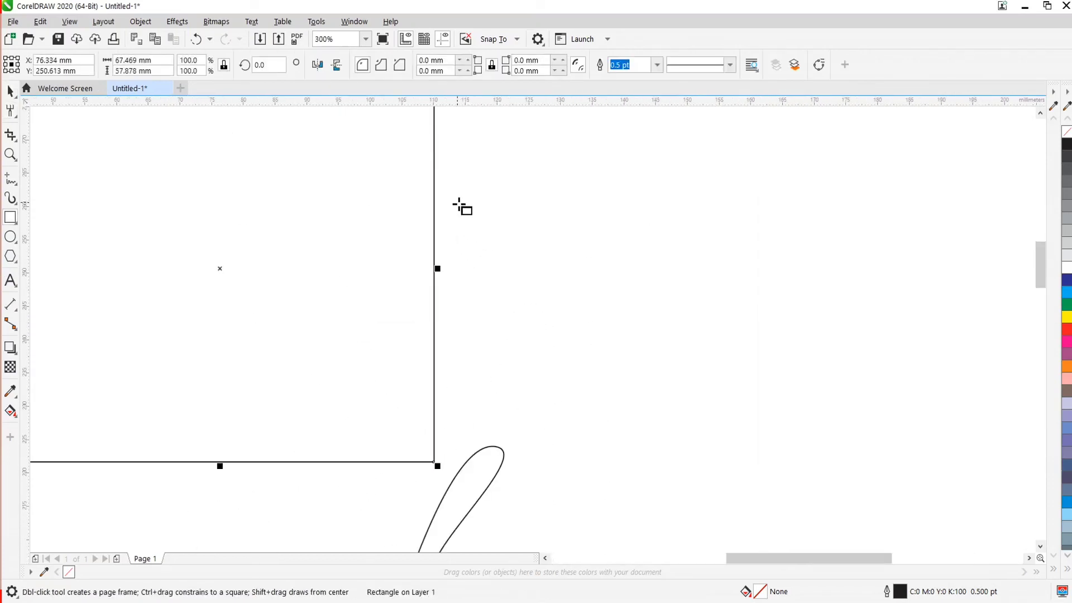
pyautogui.scroll(-2, 436, 296)
pyautogui.press('space')
pyautogui.moveTo(382, 266); pyautogui.dragTo(275, 218)
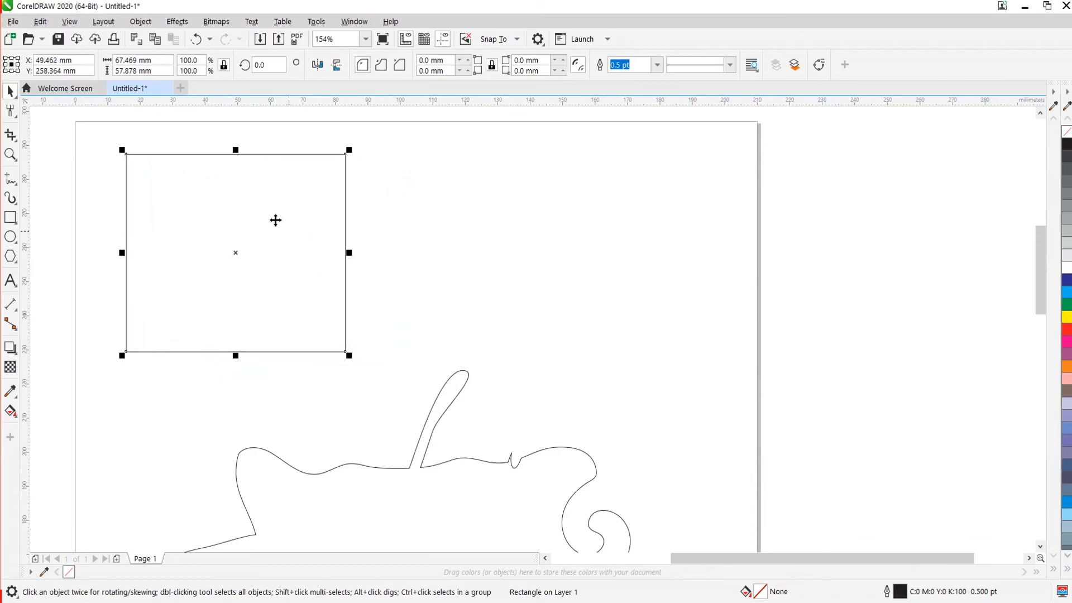
# Set the Roughen nib size to 12.77 mm for working on the new rectangle.
pyautogui.scroll(2, 278, 194)
pyautogui.scroll(-1, 201, 170)
pyautogui.scroll(3, 220, 206)
pyautogui.scroll(-2, 218, 198)
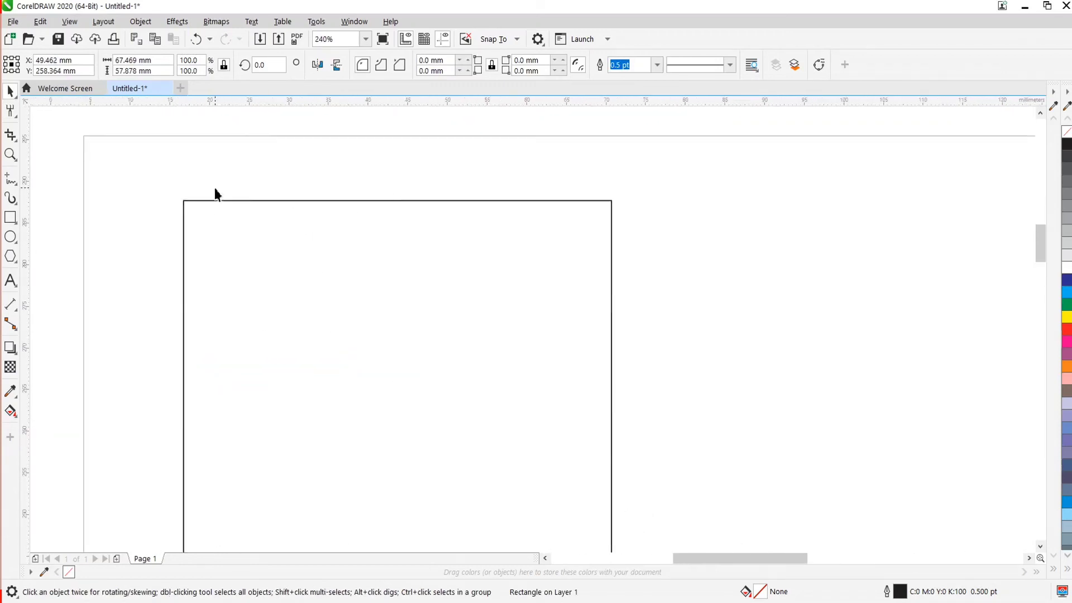
pyautogui.scroll(3, 218, 204)
pyautogui.press('space')
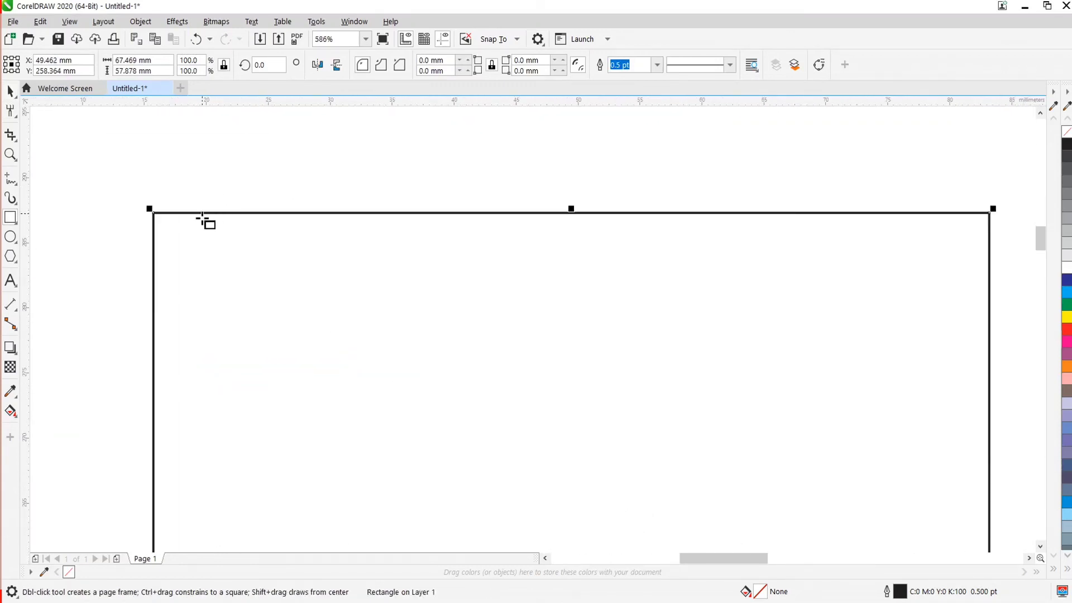
pyautogui.click(11, 114)
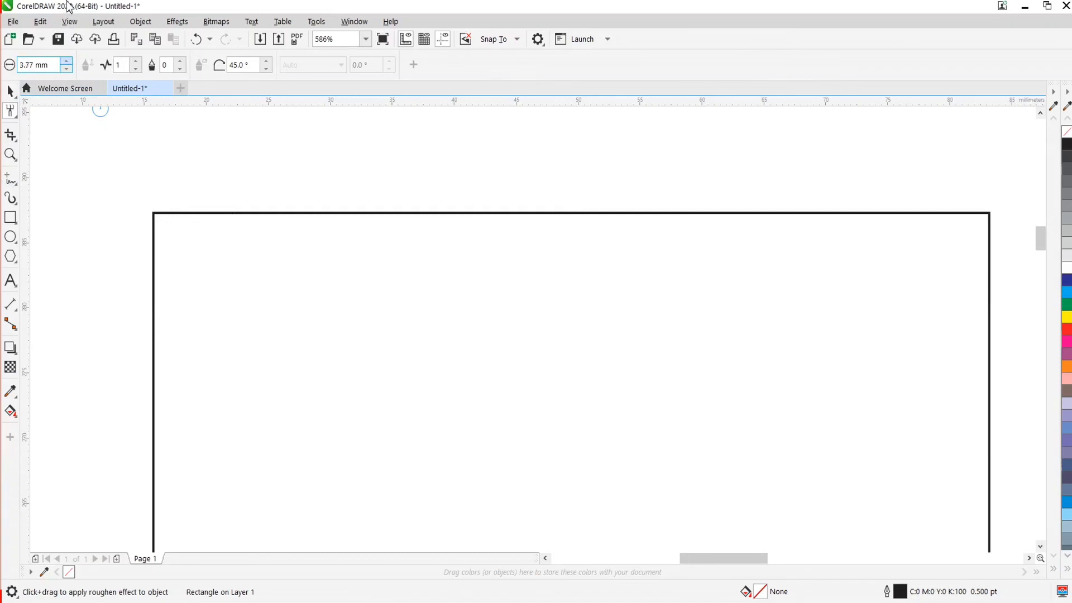
pyautogui.click(66, 61)
pyautogui.moveTo(66, 65); pyautogui.dragTo(68, 35)
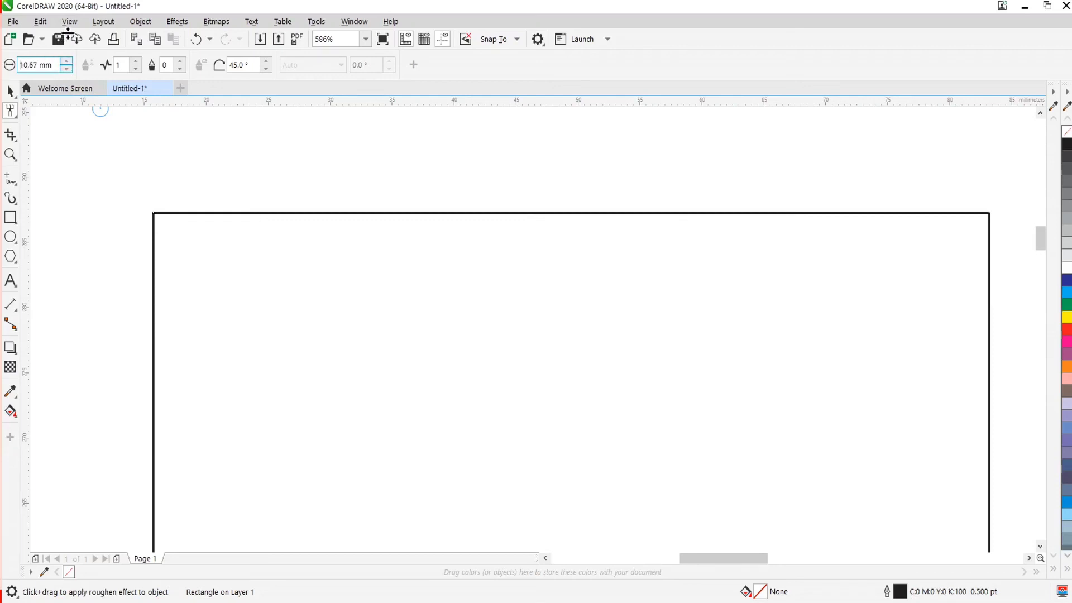
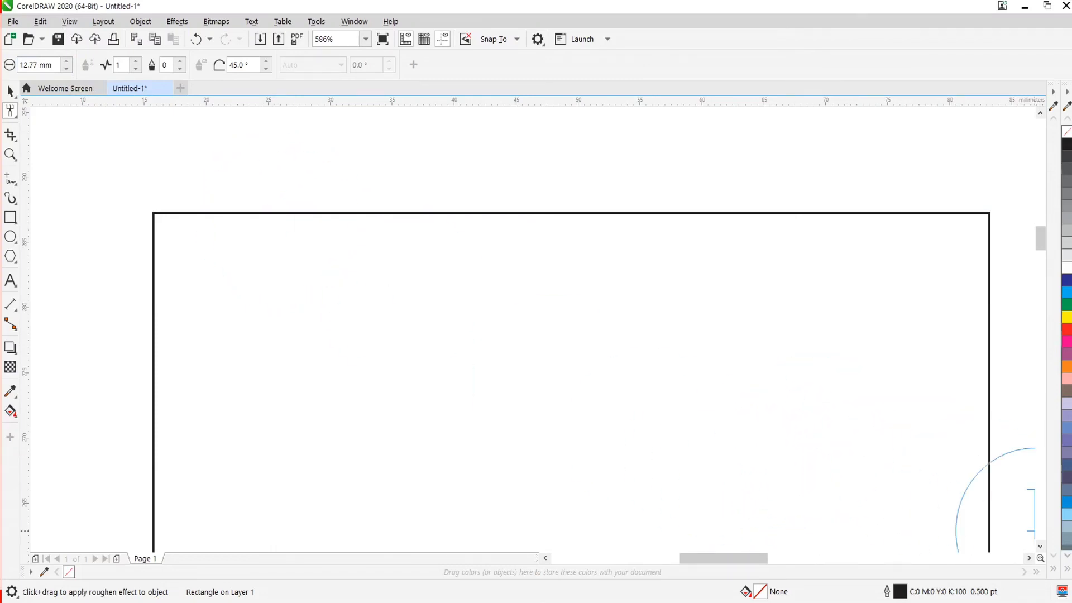
# Toggle the Windows Battery saver setting and return to the drawing.
pyautogui.press('super+a')
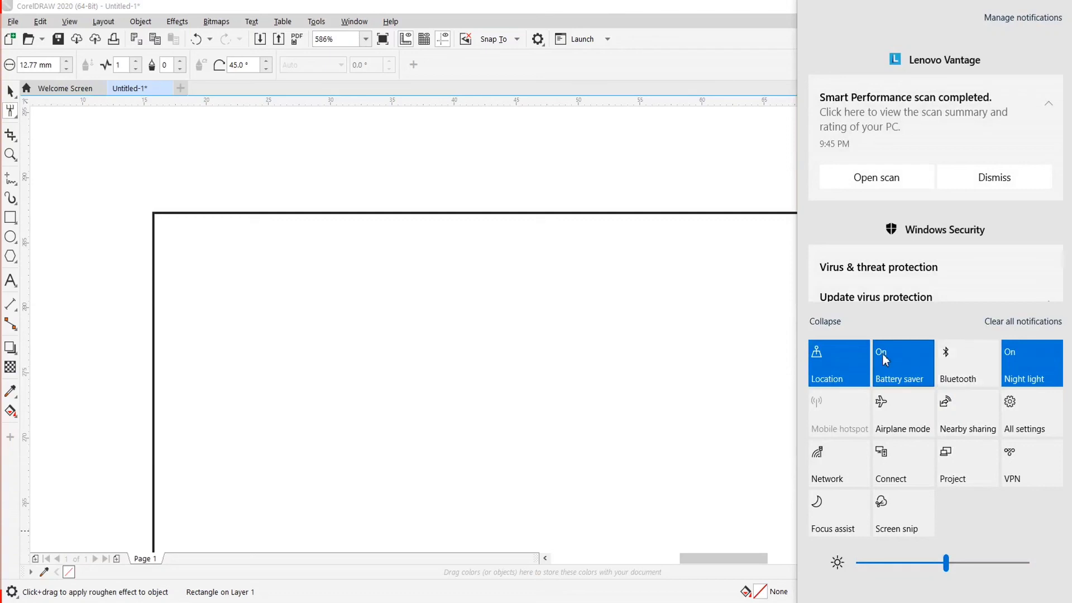
pyautogui.click(888, 356)
pyautogui.click(525, 409)
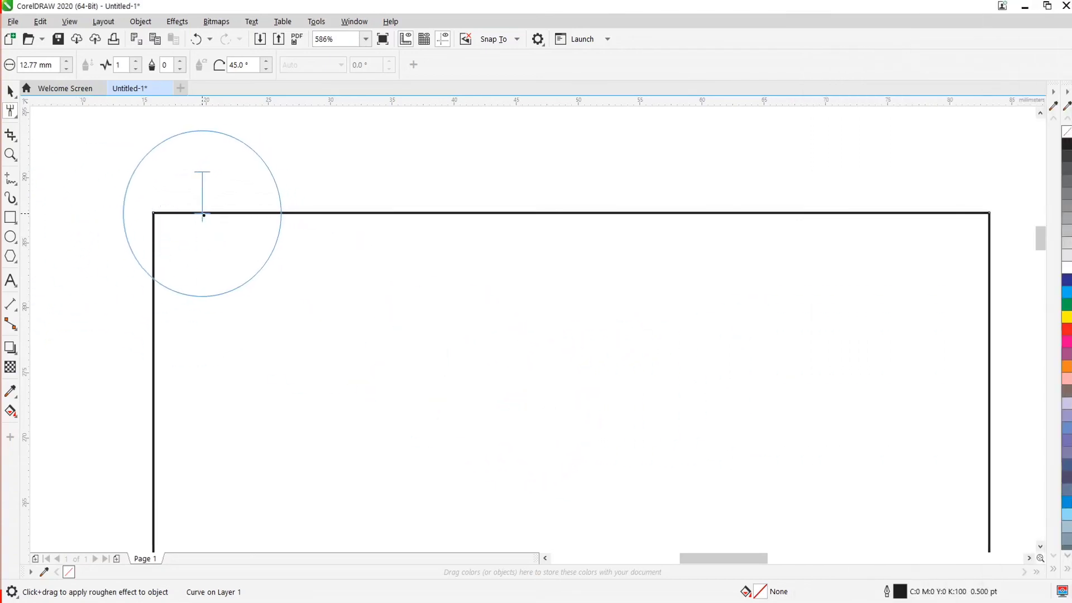
# Roughen the new rectangle's top edge and then its right edge into zigzag teeth.
pyautogui.moveTo(203, 216); pyautogui.dragTo(955, 216)
pyautogui.scroll(-2, 468, 246)
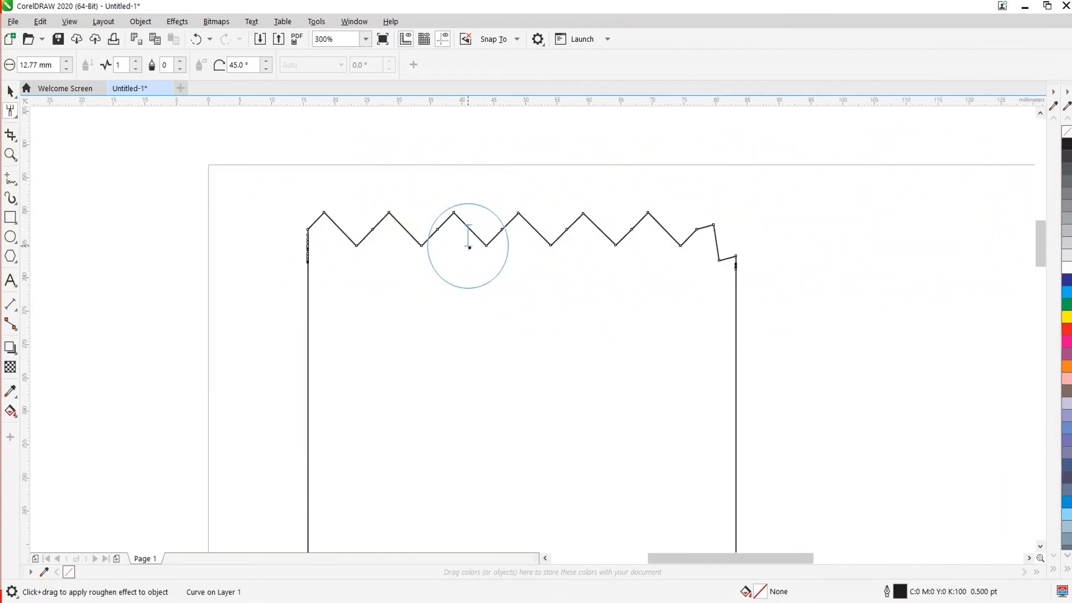
pyautogui.scroll(-2, 468, 246)
pyautogui.scroll(2, 606, 280)
pyautogui.moveTo(605, 246)
pyautogui.mouseDown()
pyautogui.moveTo(596, 268)
pyautogui.moveTo(596, 505)
pyautogui.mouseUp()
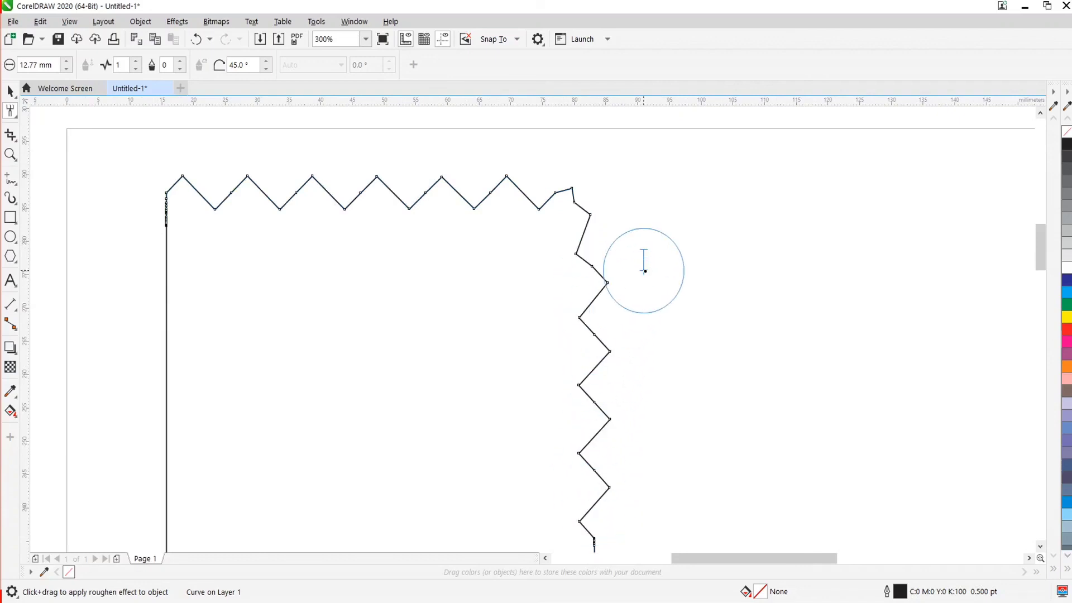
# Roughen the rectangle's bottom and left edges so that zigzag teeth run around the whole shape.
pyautogui.scroll(-2, 588, 423)
pyautogui.scroll(2, 627, 407)
pyautogui.moveTo(636, 404)
pyautogui.mouseDown()
pyautogui.moveTo(622, 428)
pyautogui.moveTo(478, 422)
pyautogui.mouseUp()
pyautogui.moveTo(356, 407)
pyautogui.mouseDown()
pyautogui.moveTo(246, 424)
pyautogui.moveTo(263, 448)
pyautogui.mouseUp()
pyautogui.scroll(-2, 247, 422)
pyautogui.scroll(2, 246, 422)
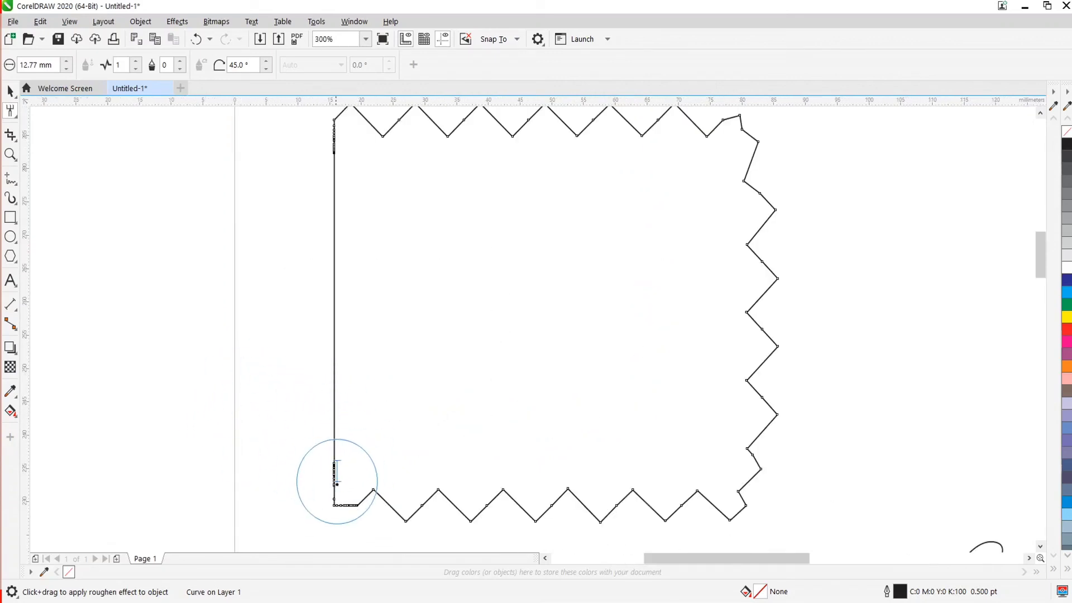
pyautogui.moveTo(335, 477); pyautogui.dragTo(335, 132)
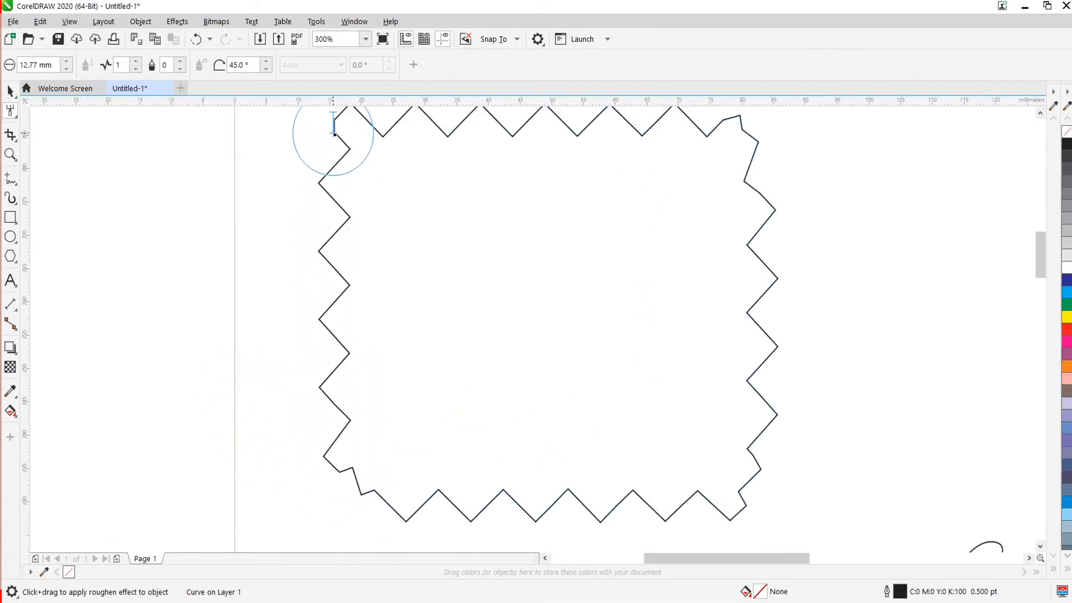
# Fill the zigzag shape with yellow and remove its outline.
pyautogui.scroll(-1, 402, 304)
pyautogui.press('space')
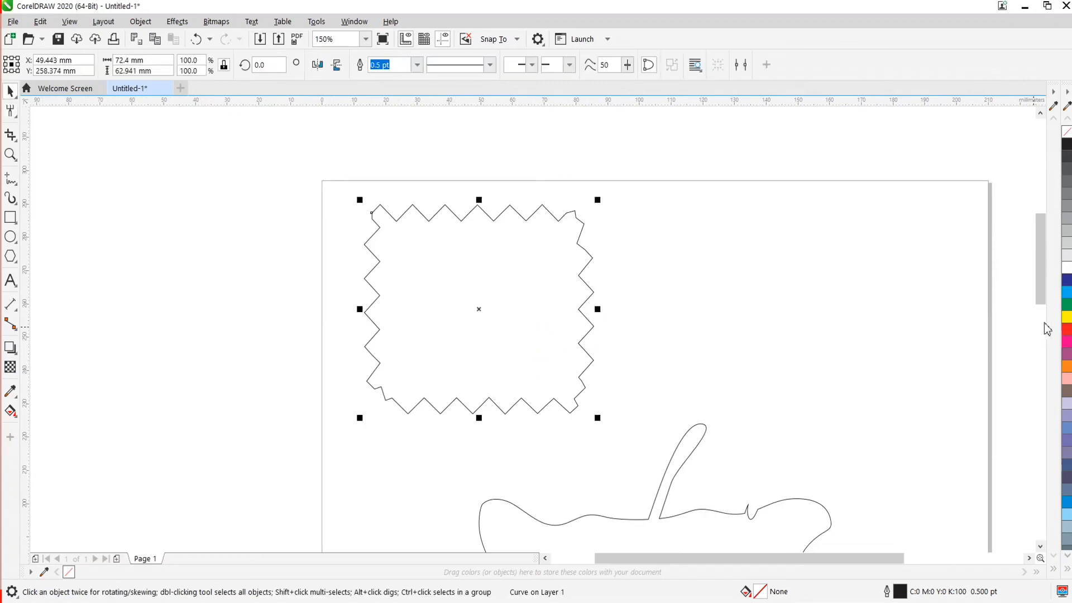
pyautogui.click(1067, 317)
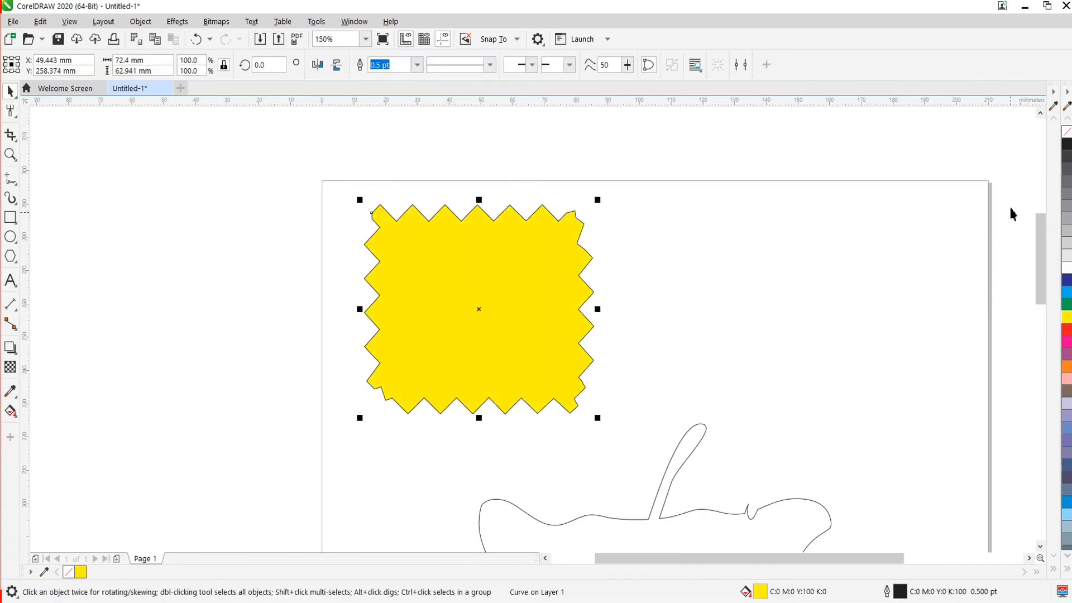
pyautogui.rightClick(1066, 131)
pyautogui.click(853, 299)
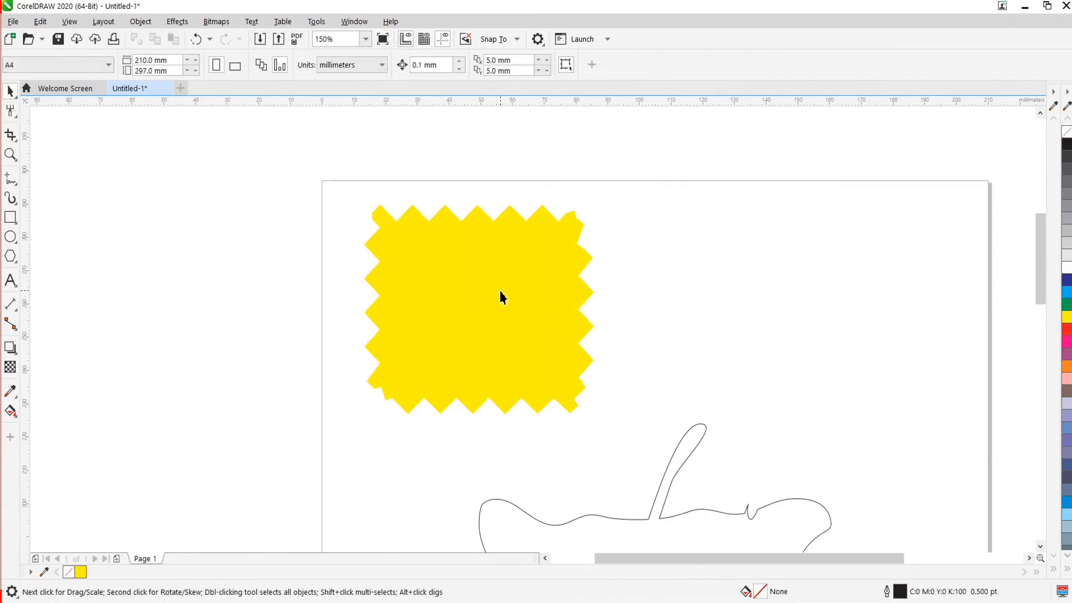
# Draw a rectangle about 98 by 77 mm that encloses the yellow zigzag shape.
pyautogui.press('F6')
pyautogui.moveTo(333, 188); pyautogui.dragTo(642, 444)
pyautogui.press('space')
pyautogui.click(571, 343)
pyautogui.click(579, 366)
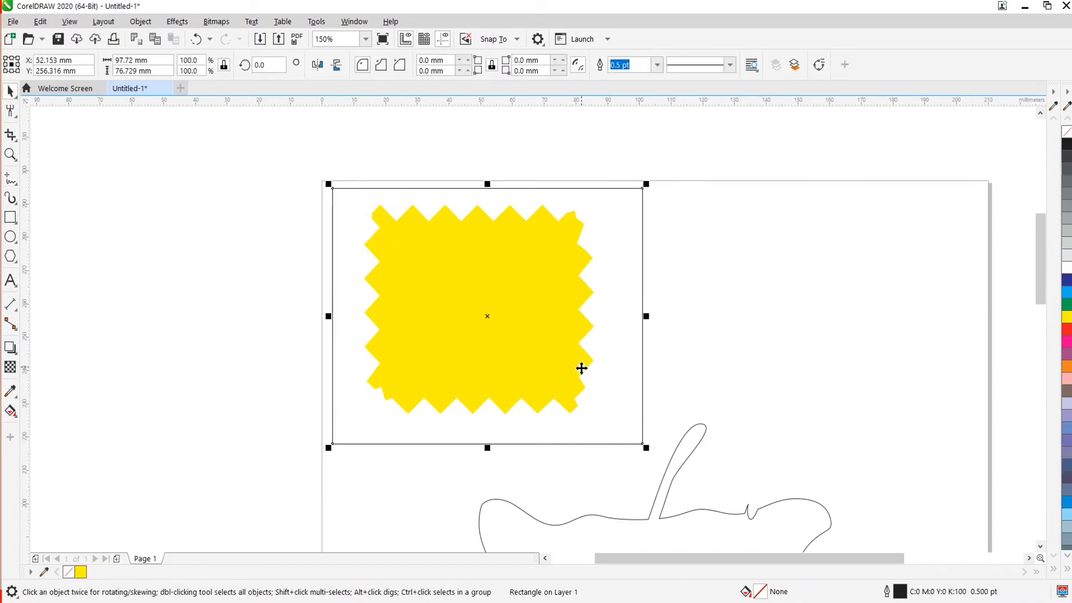
# Select the enclosing rectangle together with the yellow shape and align their centers horizontally and vertically.
pyautogui.keyDown('shift'); pyautogui.click(589, 366); pyautogui.keyUp('shift')
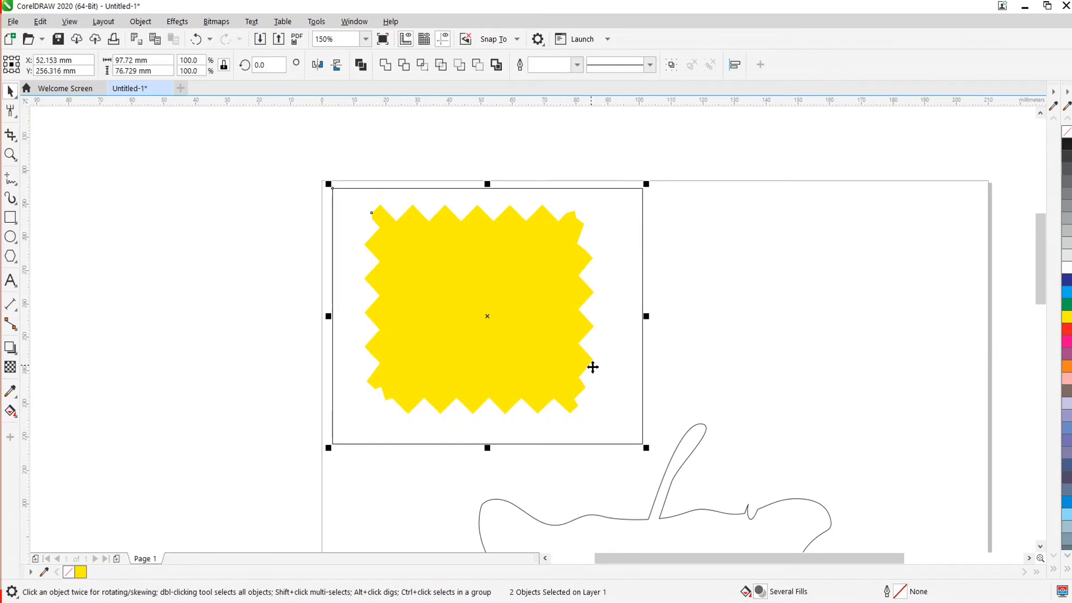
pyautogui.press('c')
pyautogui.press('e')
pyautogui.click(655, 361)
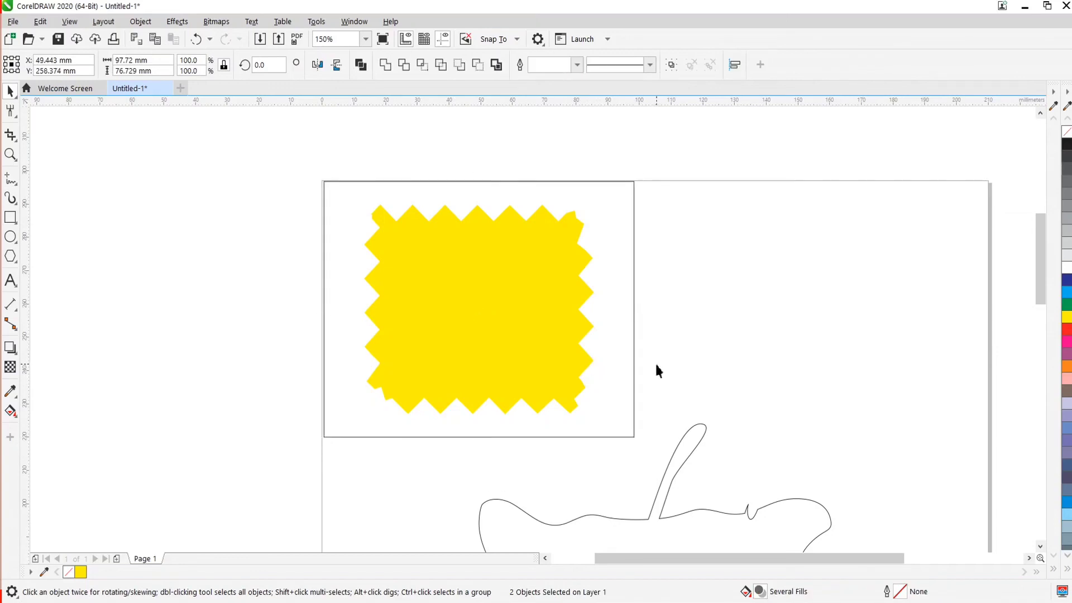
# Fill the enclosing rectangle with black, remove its outline and send it behind the yellow zigzag shape.
pyautogui.press('Tab')
pyautogui.click(1066, 146)
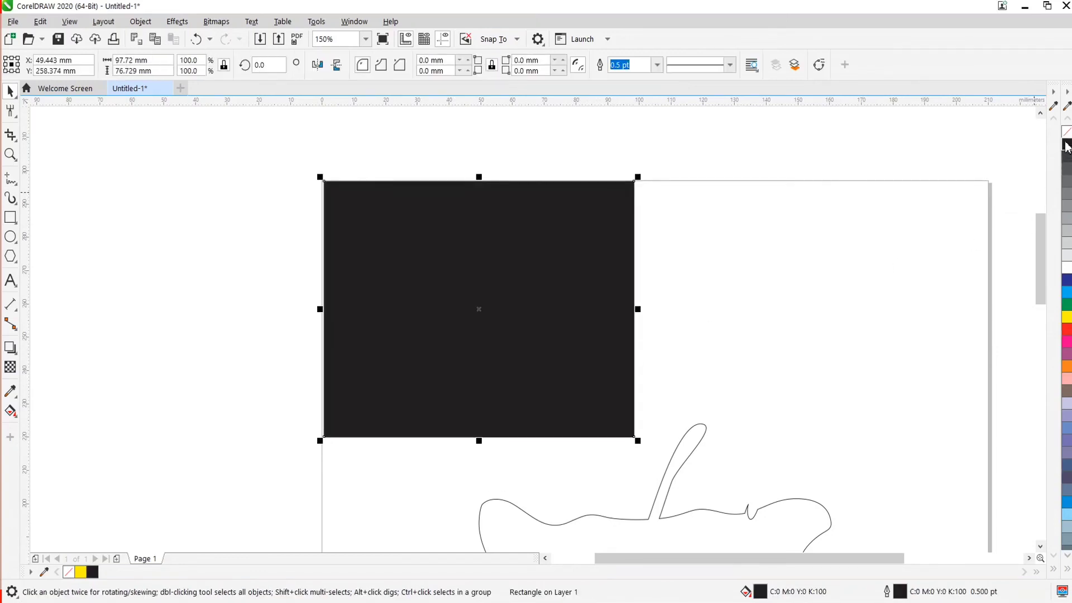
pyautogui.rightClick(1066, 134)
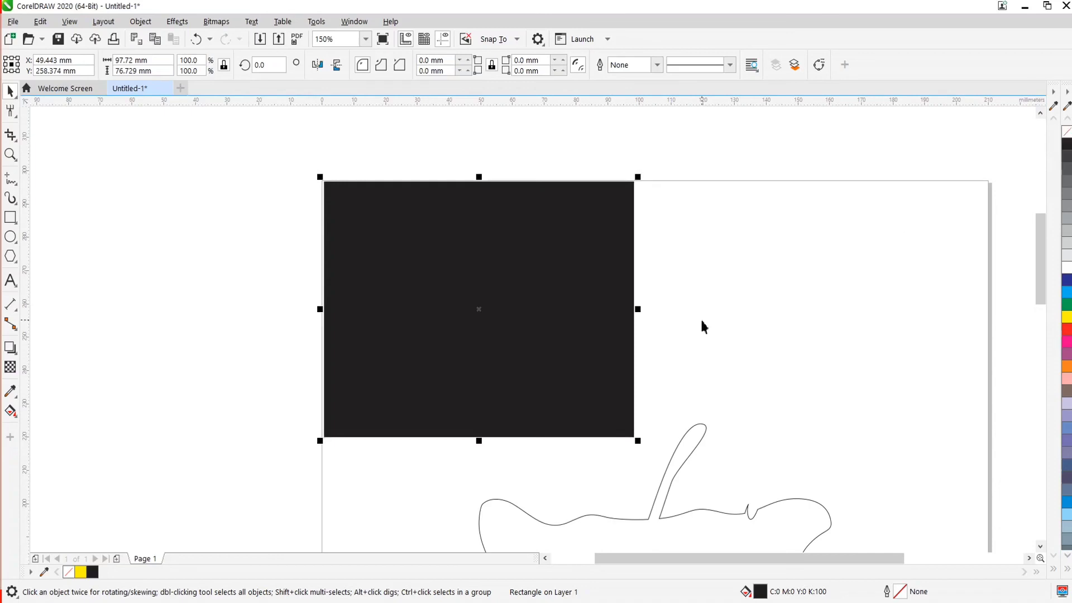
pyautogui.hotkey('shift', 'pagedown')
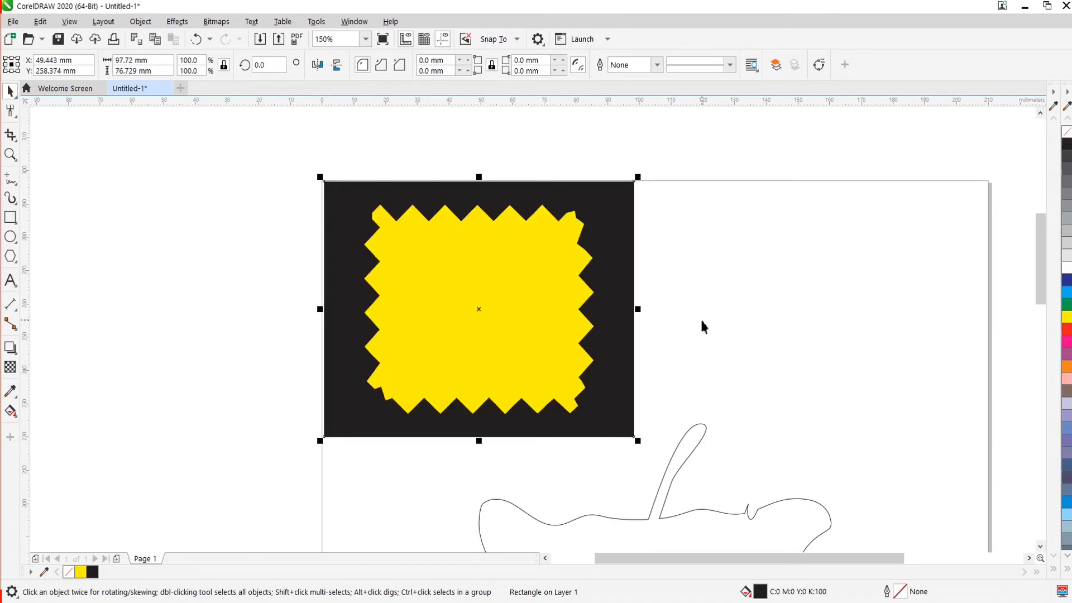
pyautogui.click(700, 318)
# Look through the Shape, Rectangle, Ellipse and Polygon tool groups, including Attract and Repel, 3-Point Rectangle, 3-Point Ellipse and Common Shapes.
pyautogui.scroll(-4, 495, 366)
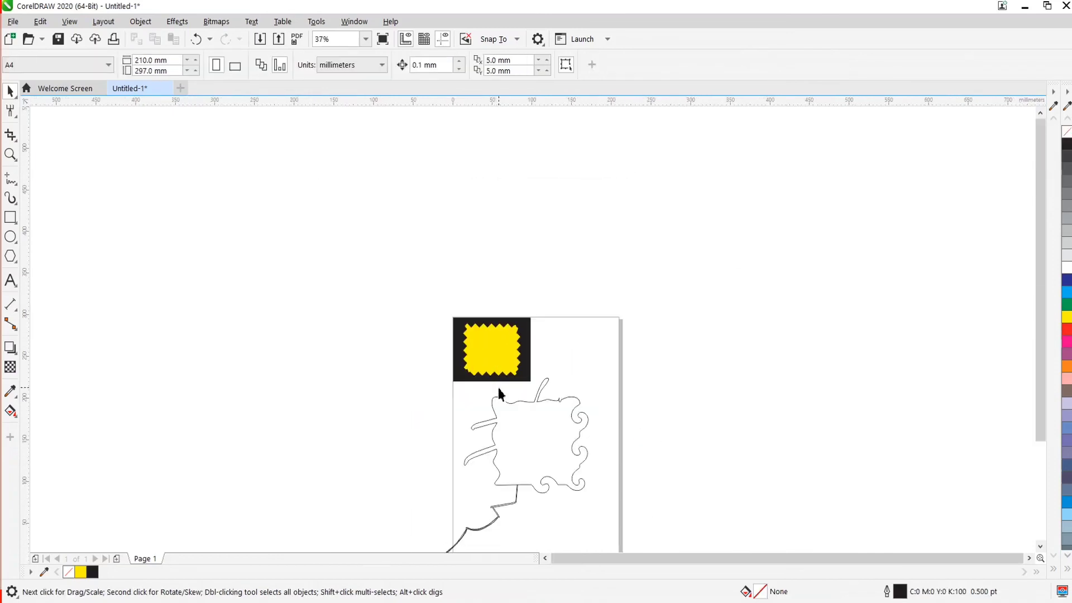
pyautogui.scroll(1, 495, 385)
pyautogui.scroll(-1, 486, 375)
pyautogui.scroll(2, 485, 370)
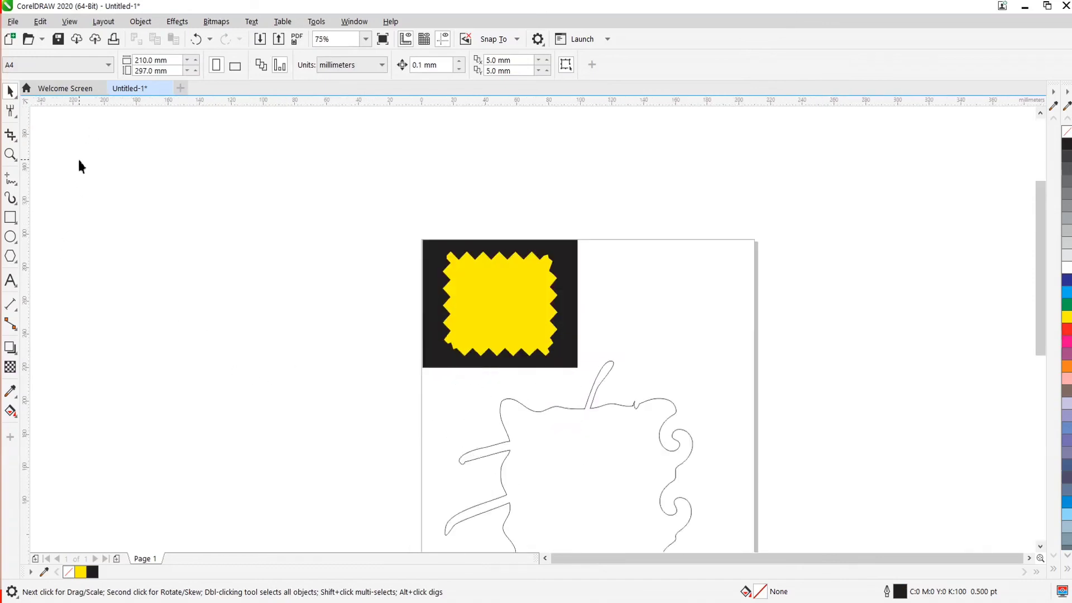
pyautogui.click(10, 110)
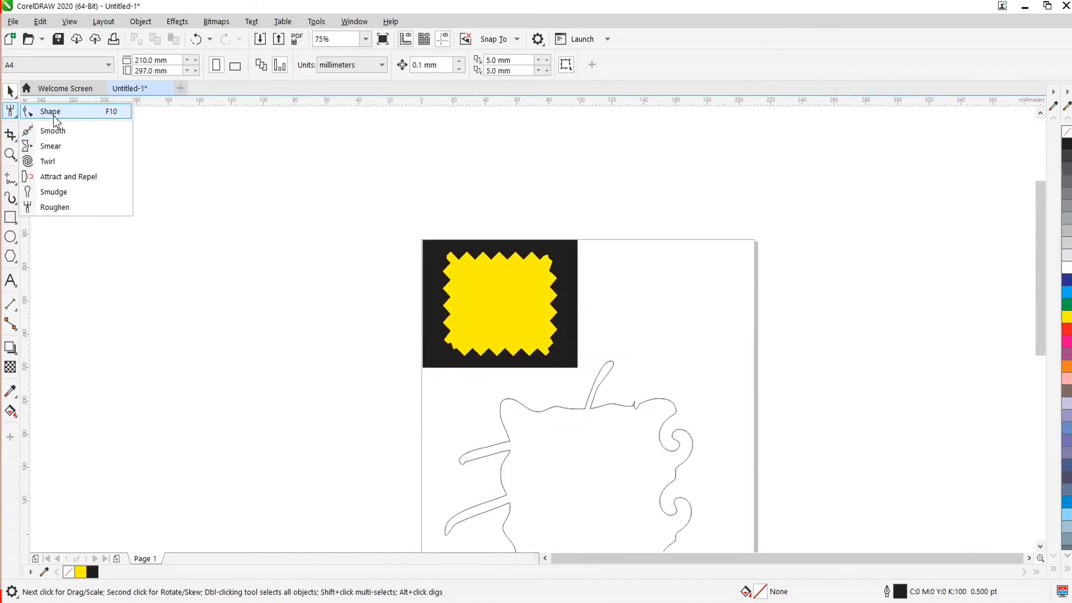
pyautogui.click(68, 176)
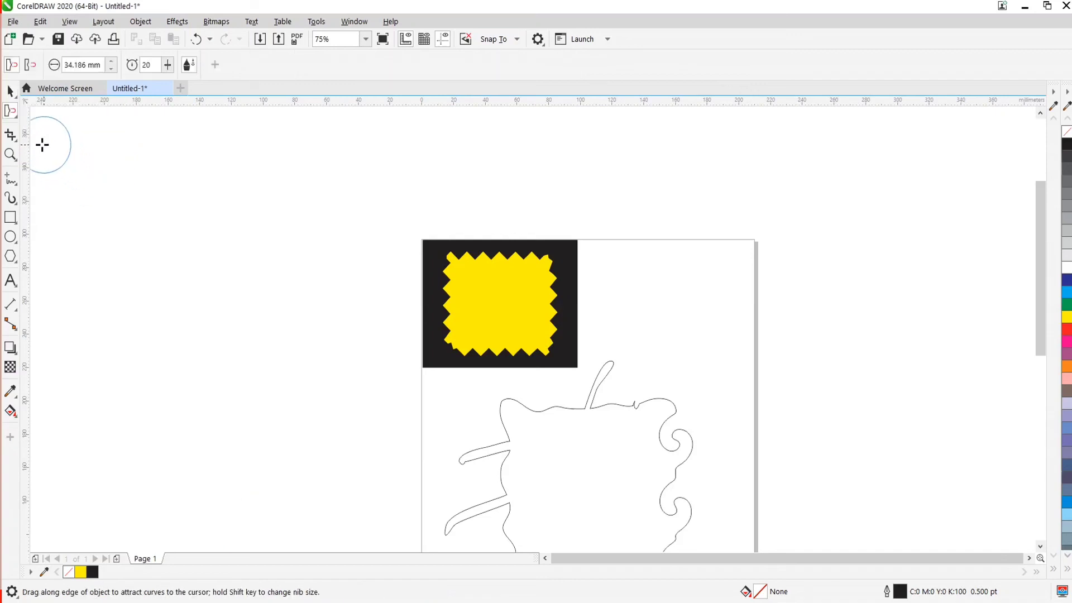
pyautogui.click(22, 217)
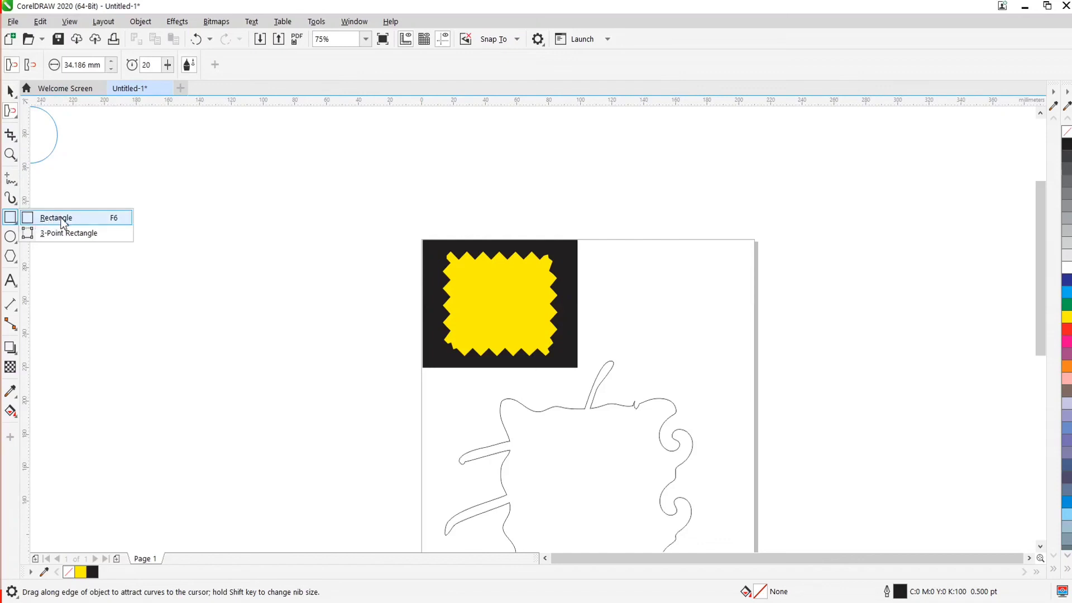
pyautogui.click(67, 233)
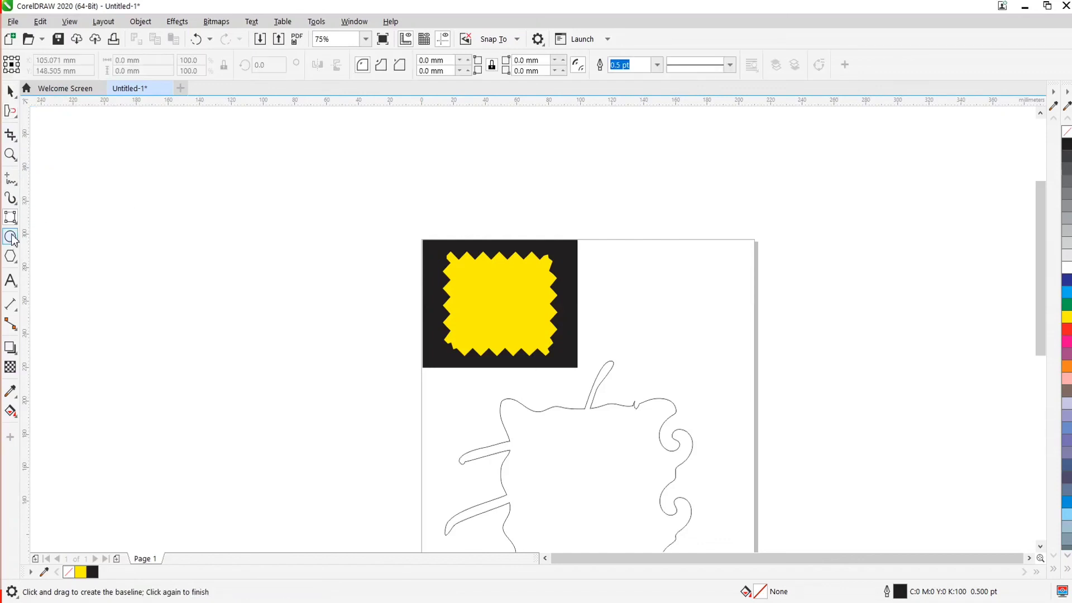
pyautogui.click(15, 241)
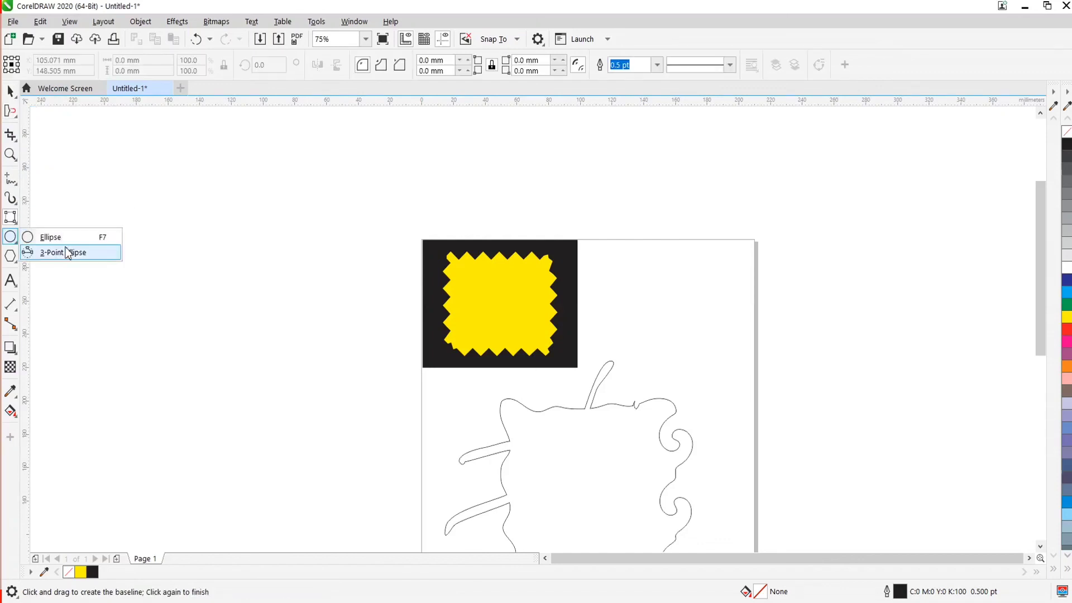
pyautogui.click(64, 252)
pyautogui.click(13, 258)
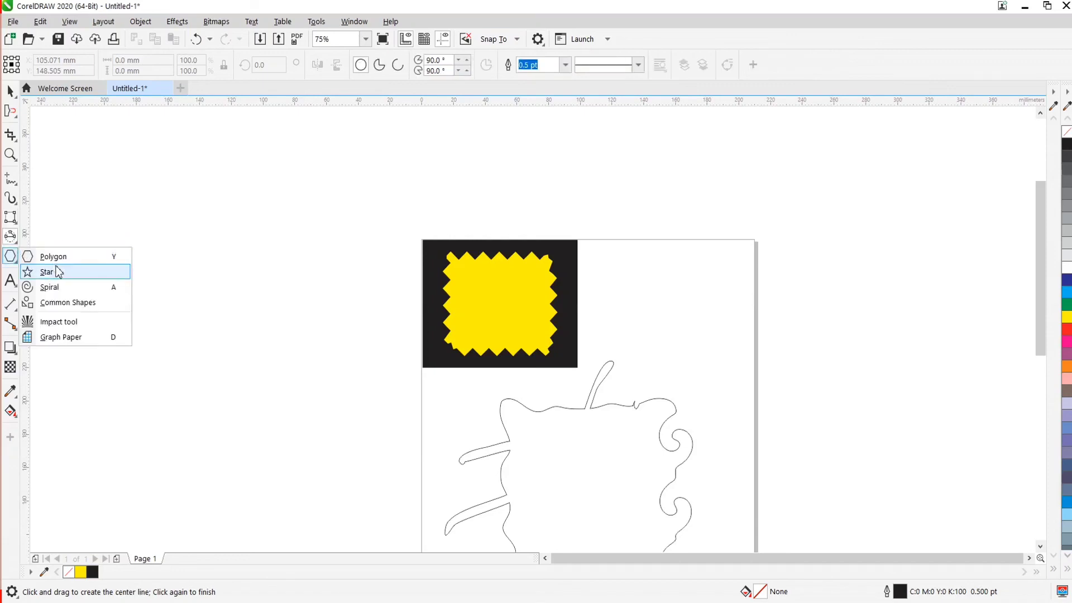
pyautogui.click(65, 303)
pyautogui.click(10, 91)
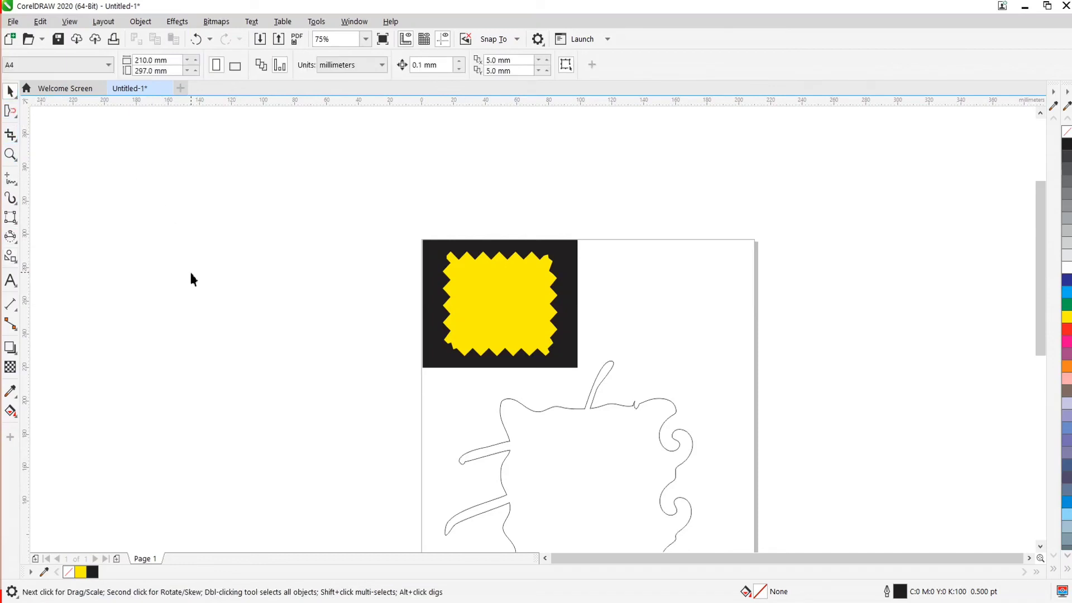
pyautogui.scroll(1, 452, 351)
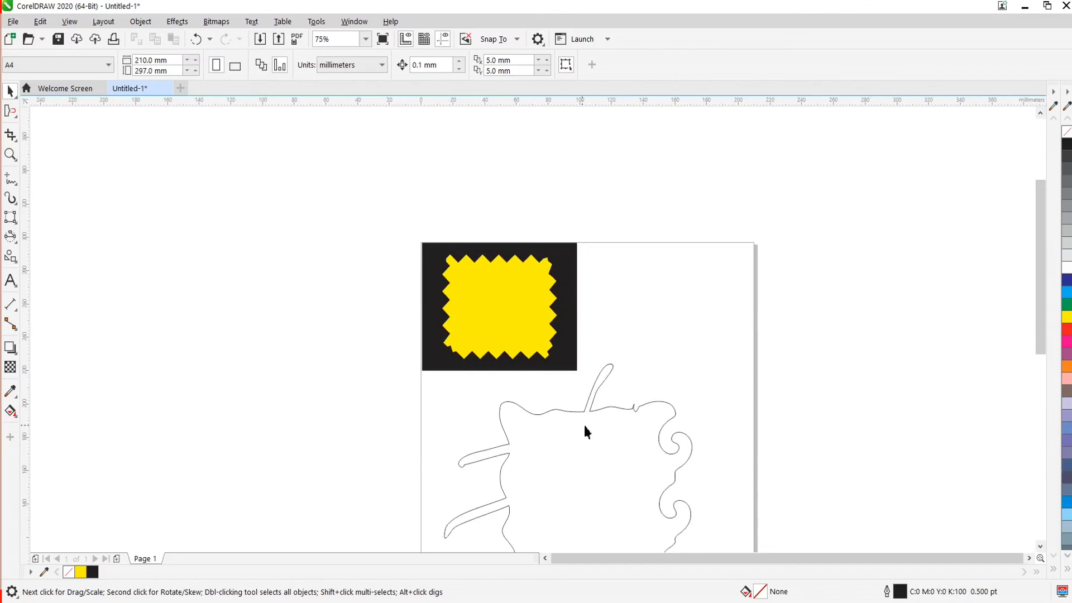
pyautogui.scroll(2, 583, 424)
pyautogui.scroll(-2, 544, 306)
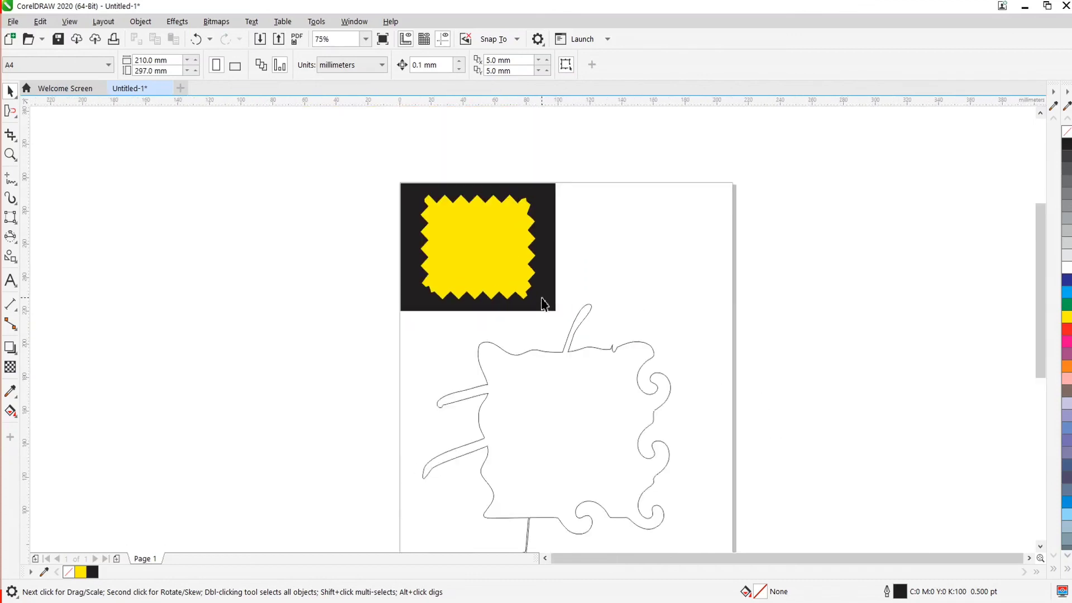
pyautogui.scroll(2, 546, 302)
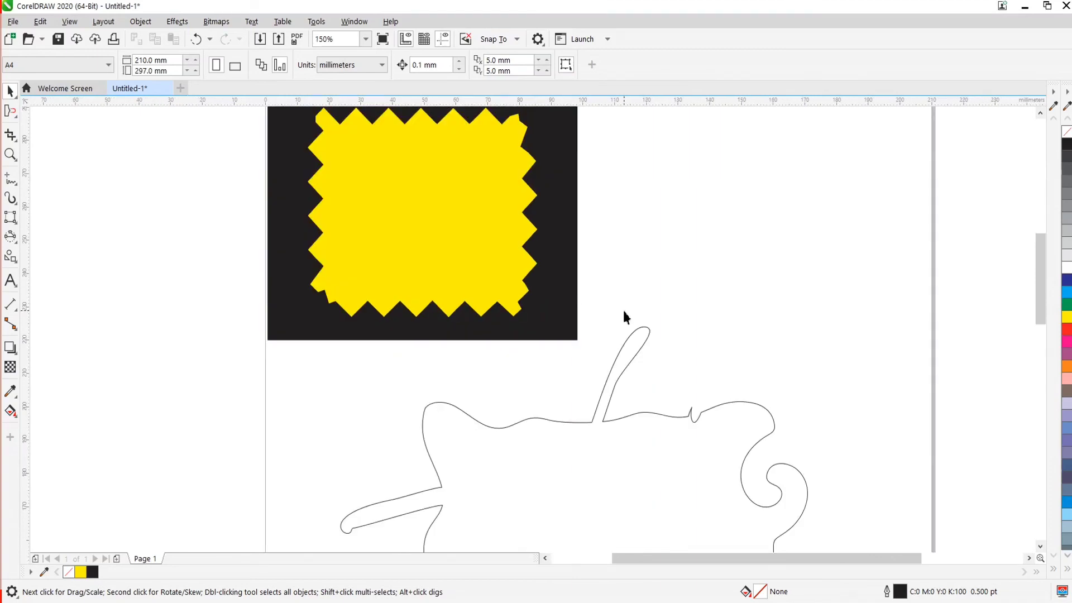
pyautogui.scroll(-2, 595, 316)
pyautogui.scroll(3, 594, 316)
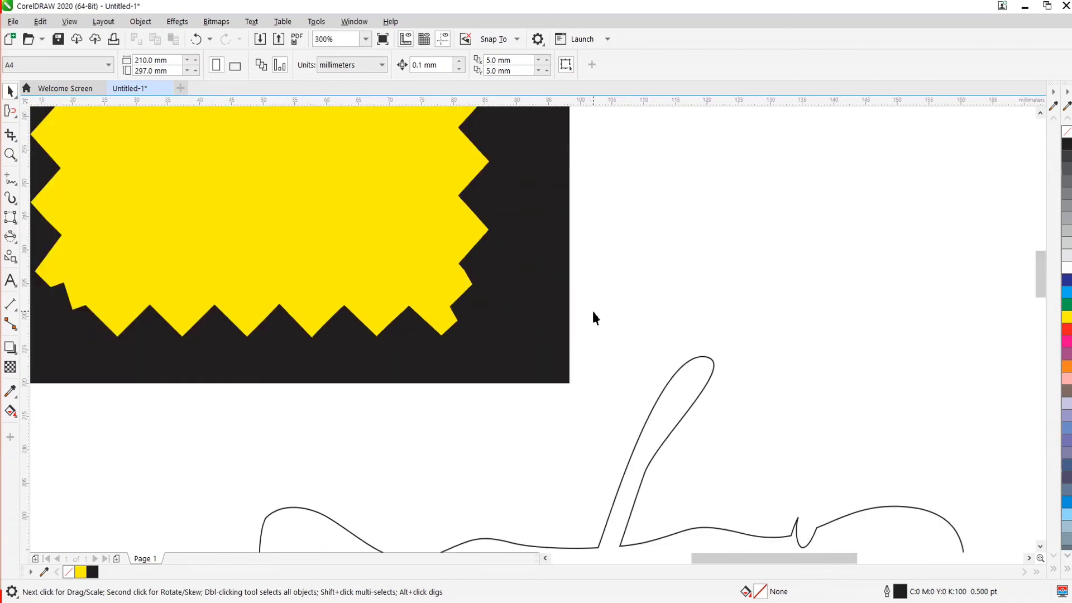
pyautogui.scroll(-2, 591, 310)
pyautogui.scroll(2, 593, 317)
pyautogui.scroll(-4, 539, 360)
pyautogui.scroll(2, 551, 364)
pyautogui.scroll(2, 510, 352)
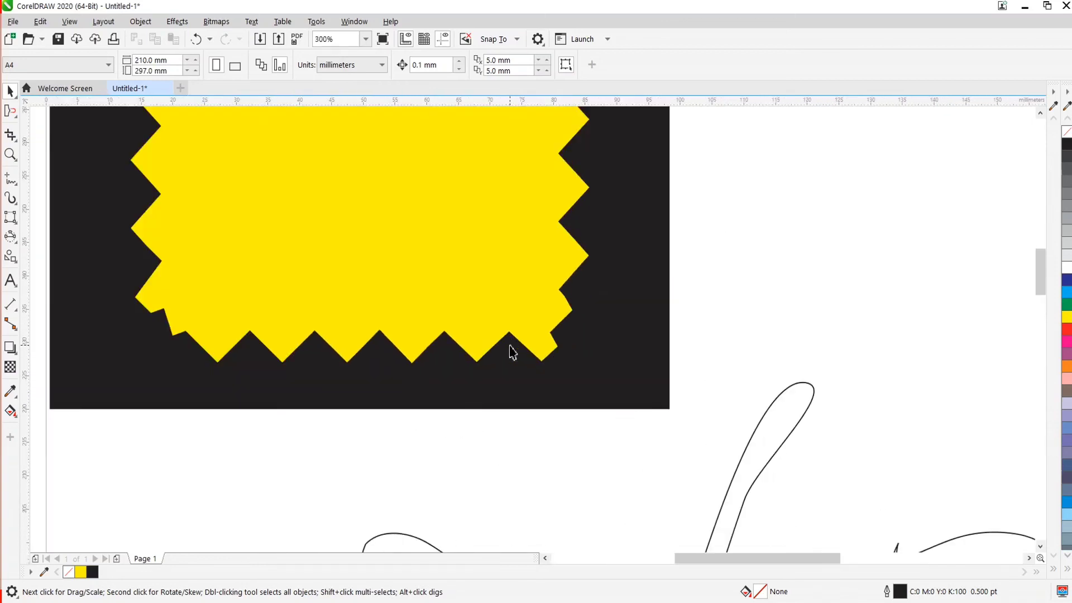
pyautogui.scroll(-2, 524, 371)
pyautogui.click(558, 321)
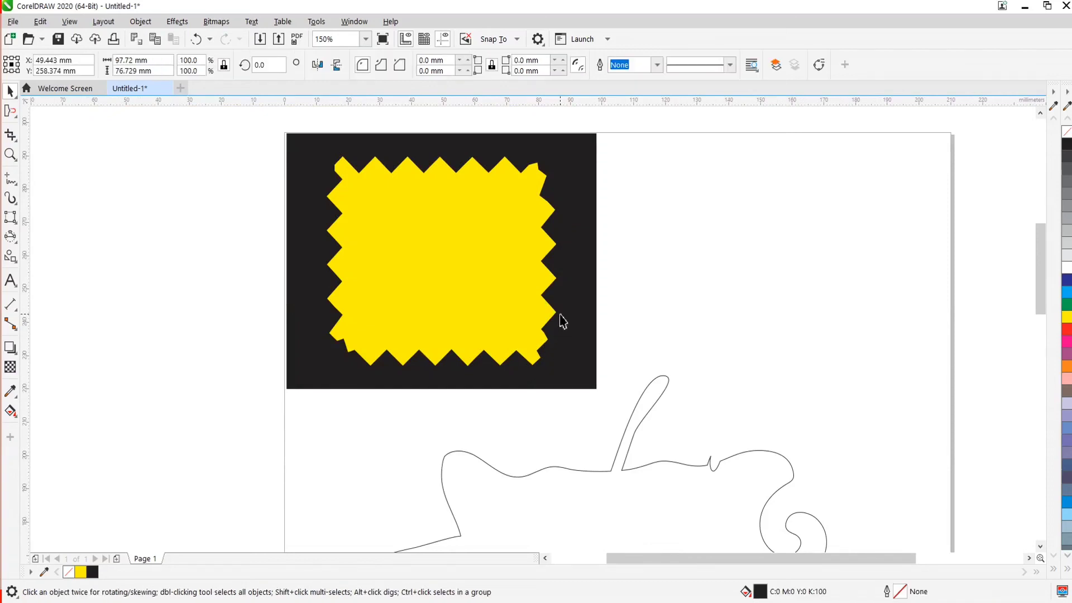
pyautogui.click(623, 363)
pyautogui.scroll(-2, 550, 325)
pyautogui.scroll(2, 552, 340)
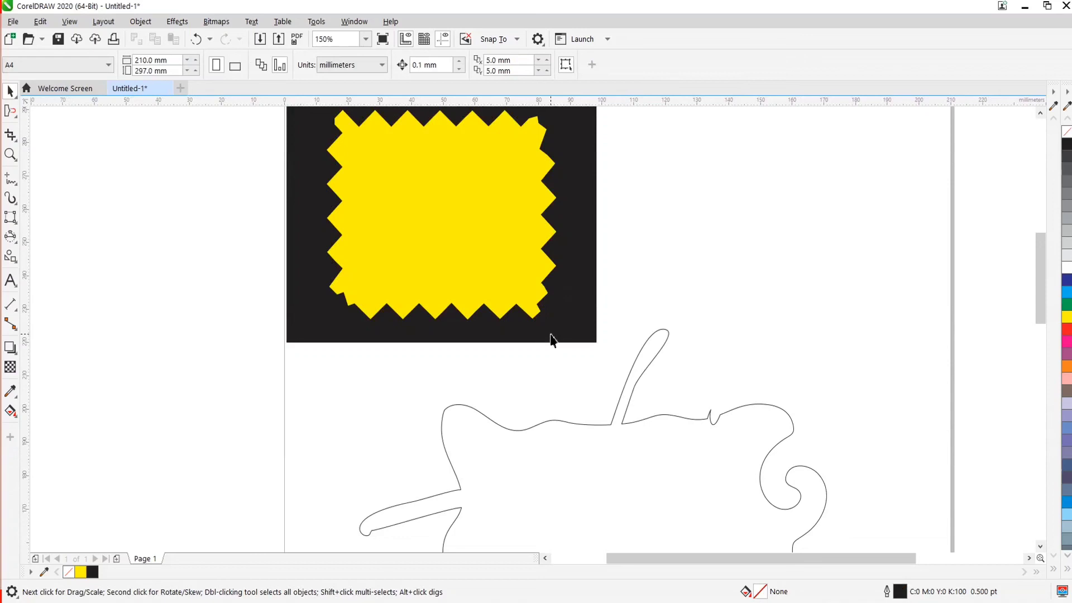
pyautogui.scroll(-2, 551, 340)
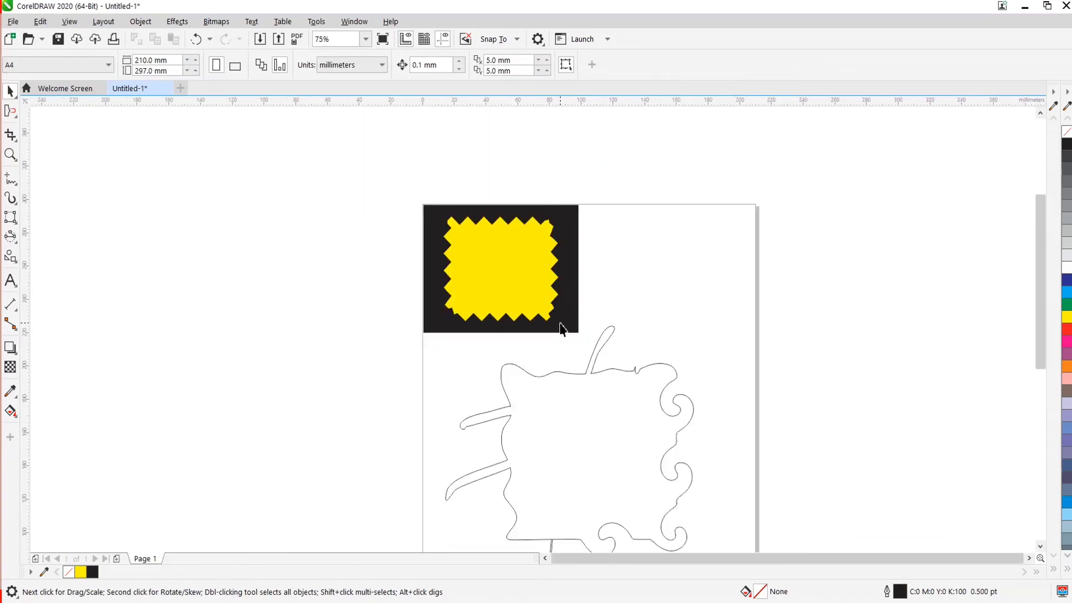
pyautogui.scroll(2, 561, 330)
pyautogui.scroll(2, 563, 330)
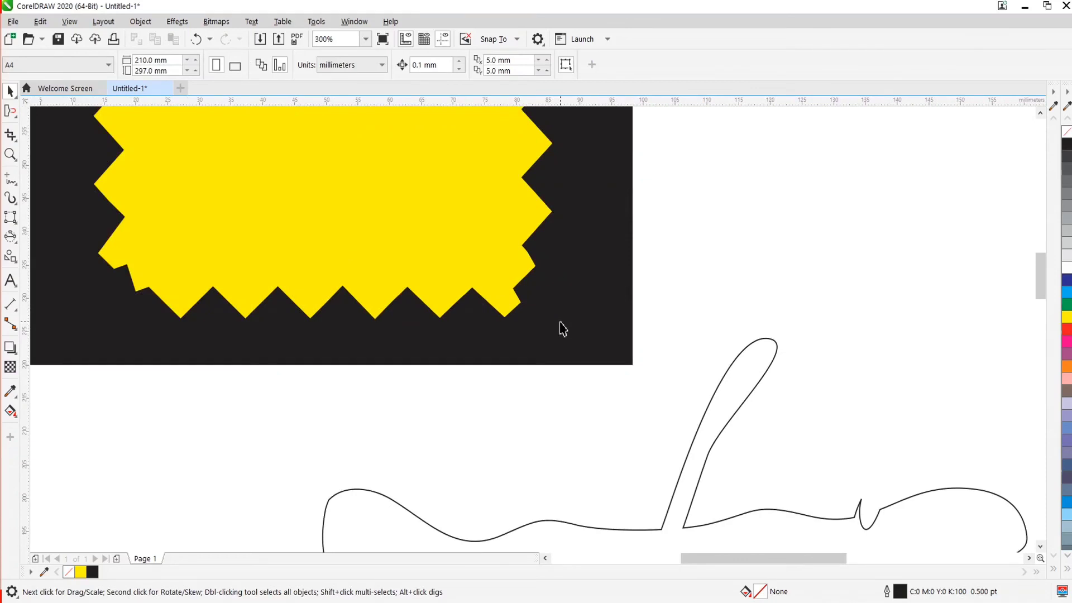
pyautogui.scroll(-2, 563, 330)
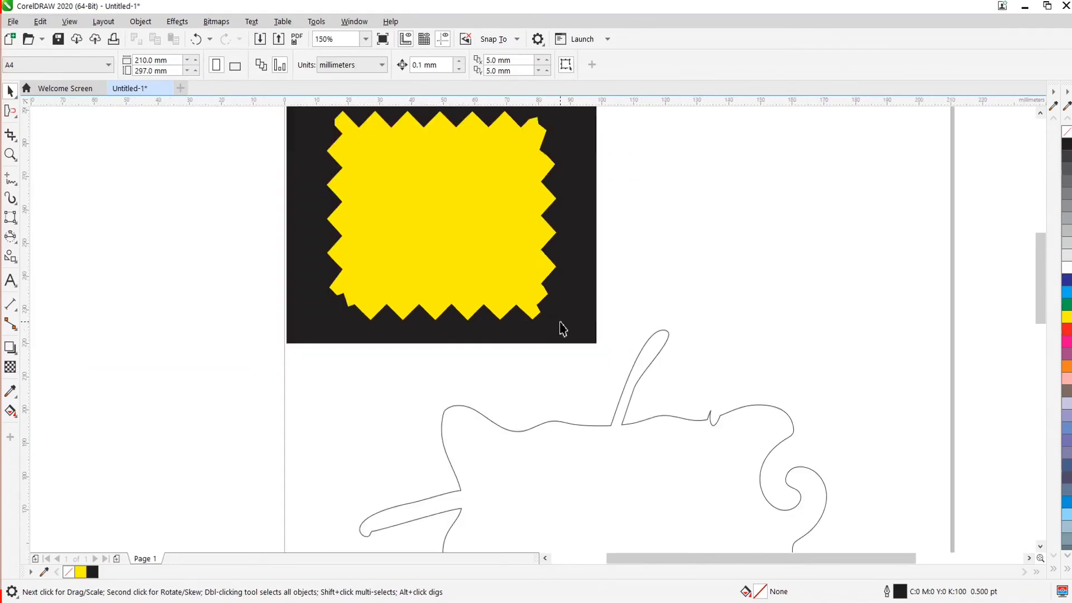
pyautogui.scroll(2, 519, 335)
pyautogui.scroll(-2, 514, 310)
pyautogui.scroll(2, 512, 322)
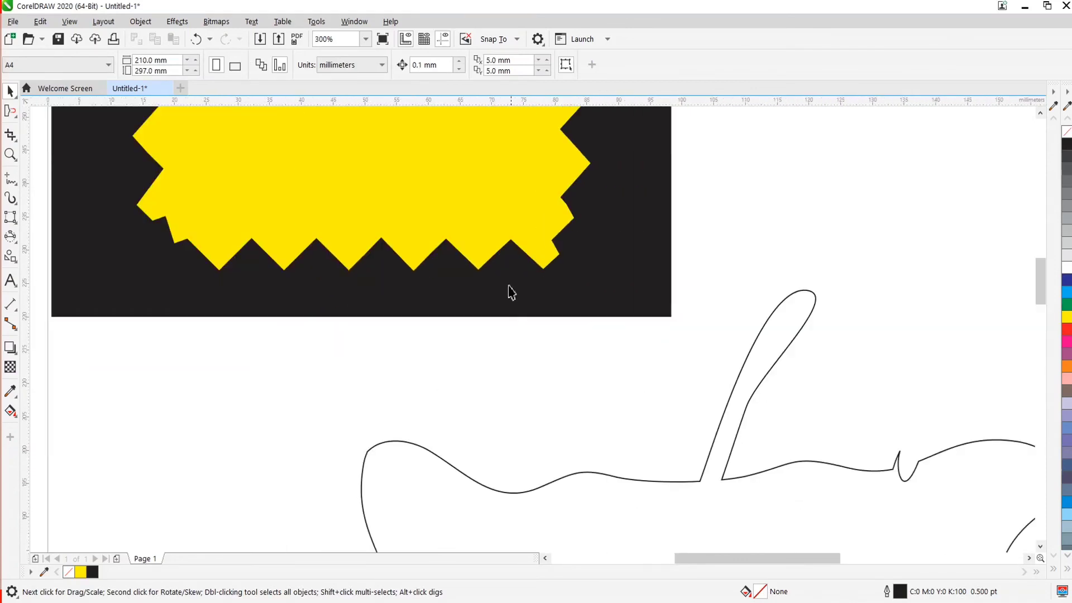
pyautogui.scroll(-2, 488, 367)
pyautogui.scroll(2, 488, 373)
pyautogui.scroll(-2, 488, 338)
pyautogui.scroll(2, 488, 338)
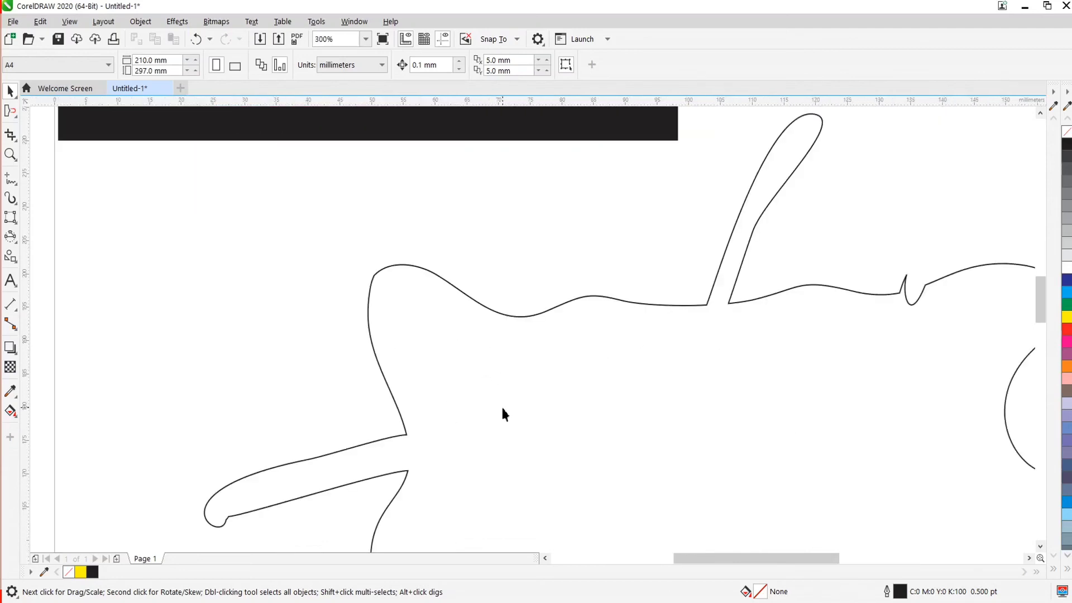
pyautogui.scroll(-2, 501, 404)
pyautogui.scroll(-2, 463, 334)
pyautogui.scroll(2, 469, 291)
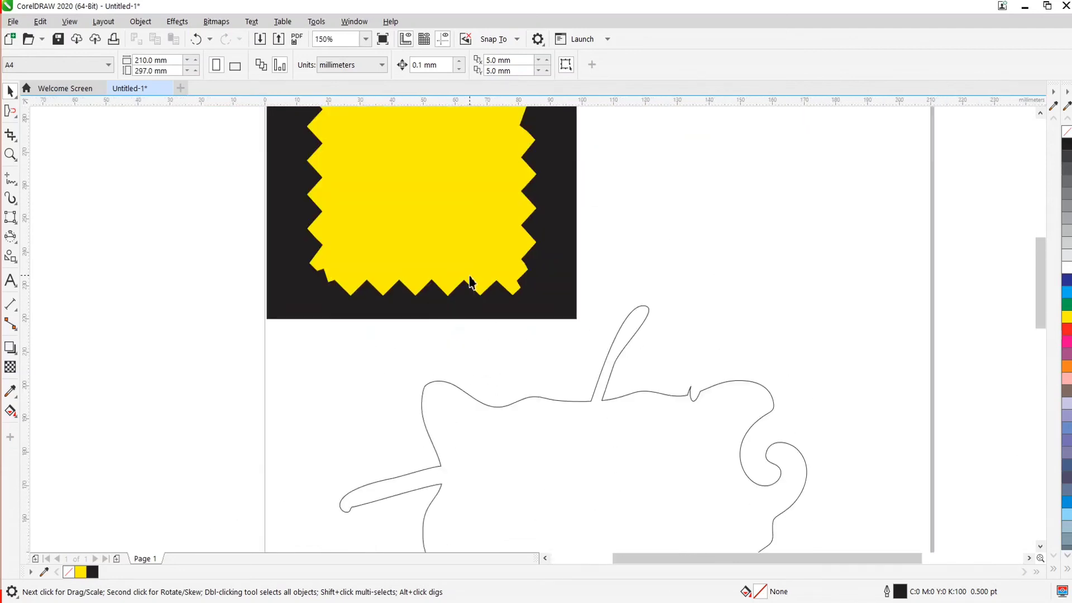
pyautogui.scroll(-2, 471, 288)
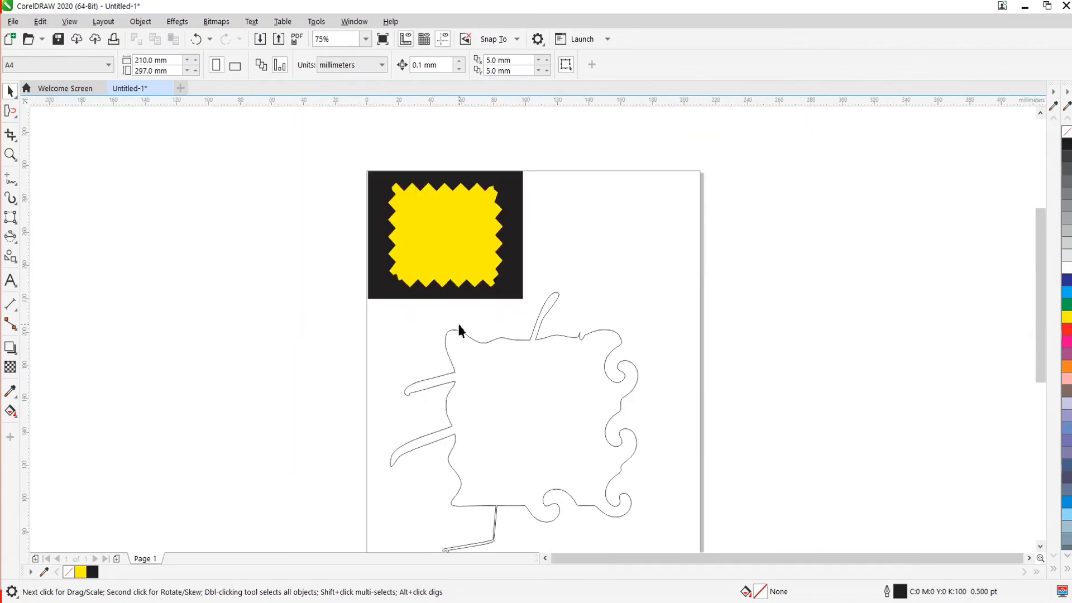
pyautogui.scroll(-2, 457, 322)
pyautogui.scroll(3, 461, 291)
pyautogui.scroll(-2, 470, 268)
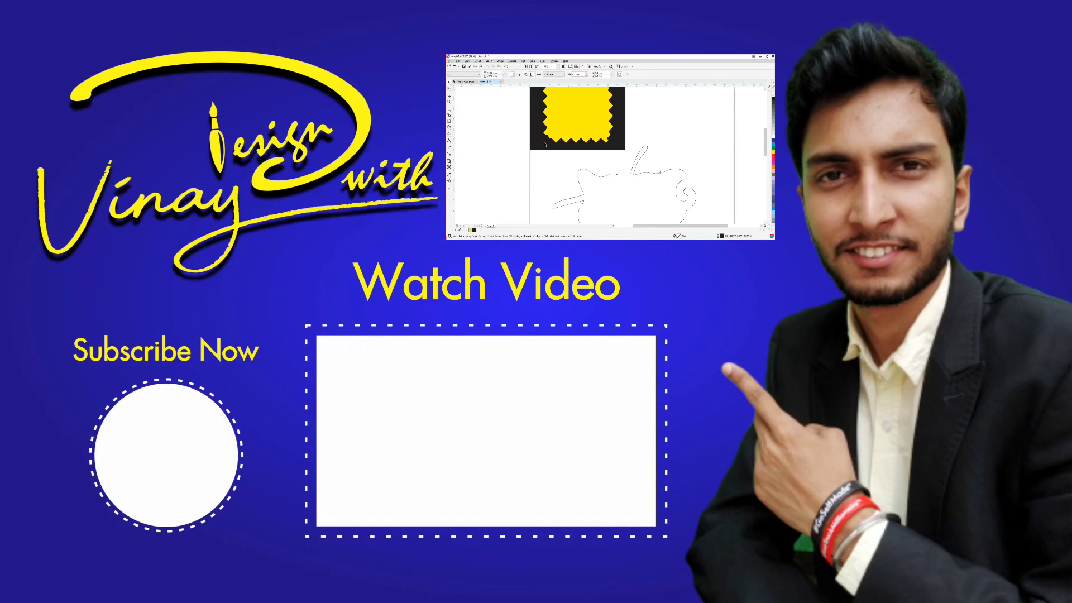
pyautogui.scroll(-3, 550, 159)
pyautogui.scroll(2, 560, 182)
pyautogui.scroll(-2, 575, 168)
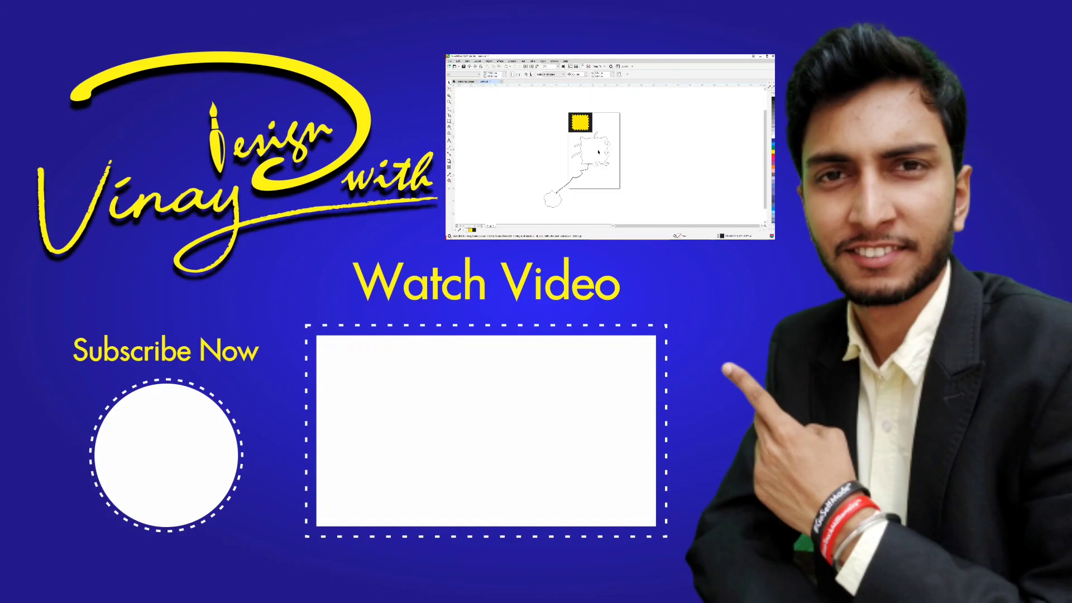
pyautogui.scroll(2, 592, 158)
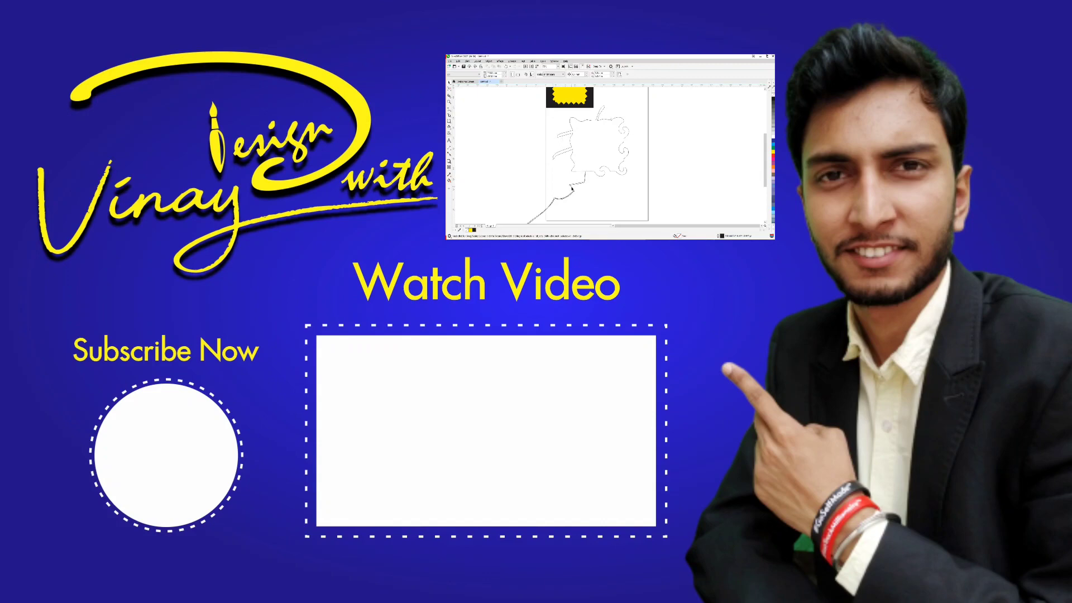
pyautogui.scroll(-2, 572, 189)
pyautogui.scroll(3, 570, 159)
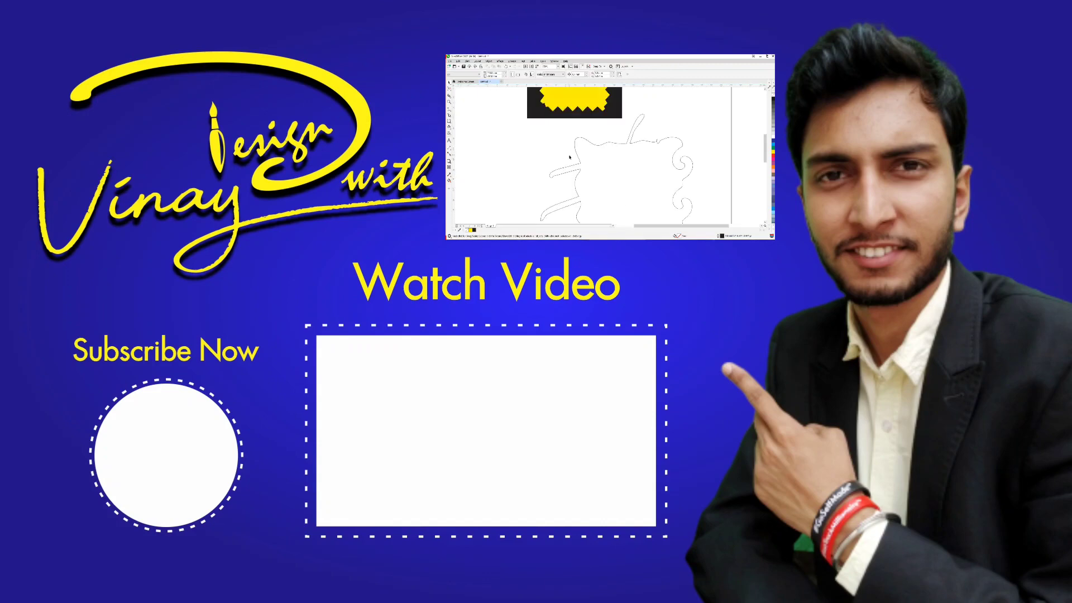